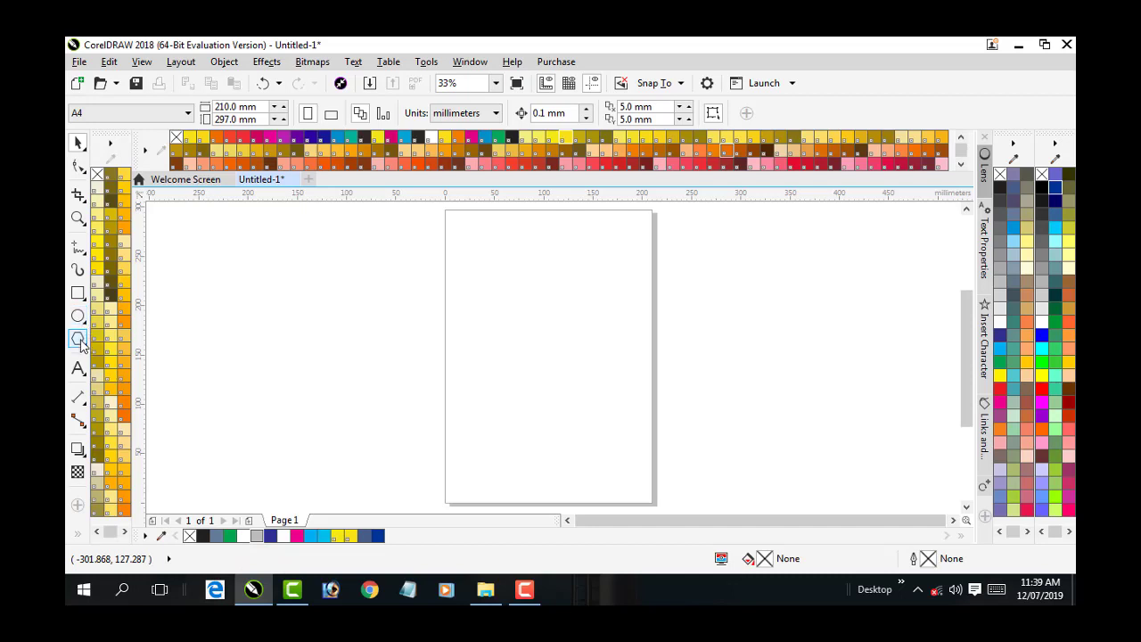
# Draw a three-sided polygon on the page and scale it from its centre to about 112 × 130 mm.
pyautogui.click(79, 340)
pyautogui.click(525, 109)
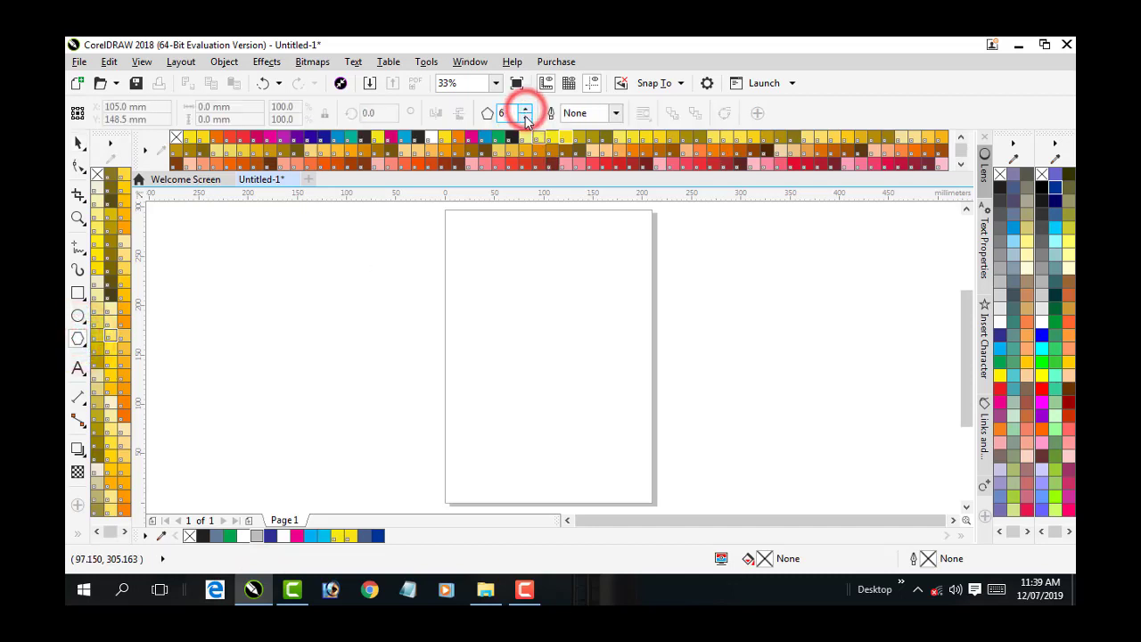
pyautogui.click(525, 117)
pyautogui.click(525, 117)
pyautogui.click(525, 117)
pyautogui.moveTo(508, 265); pyautogui.dragTo(599, 398)
pyautogui.hotkey('ctrl', 'z')
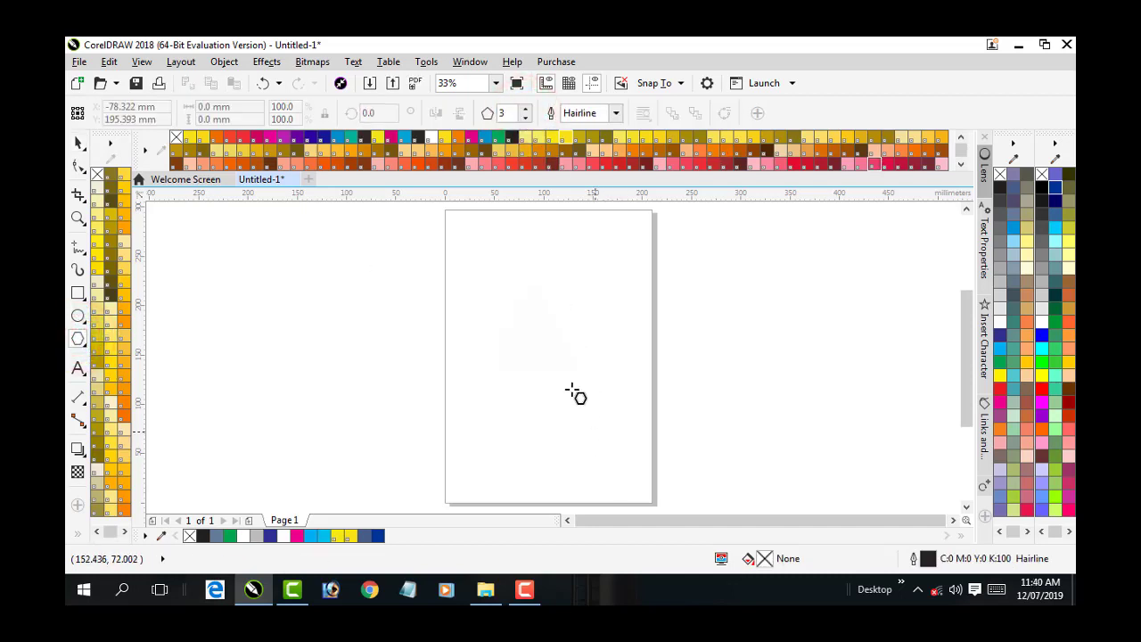
pyautogui.moveTo(494, 288)
pyautogui.mouseDown()
pyautogui.moveTo(529, 346)
pyautogui.moveTo(592, 398)
pyautogui.mouseUp()
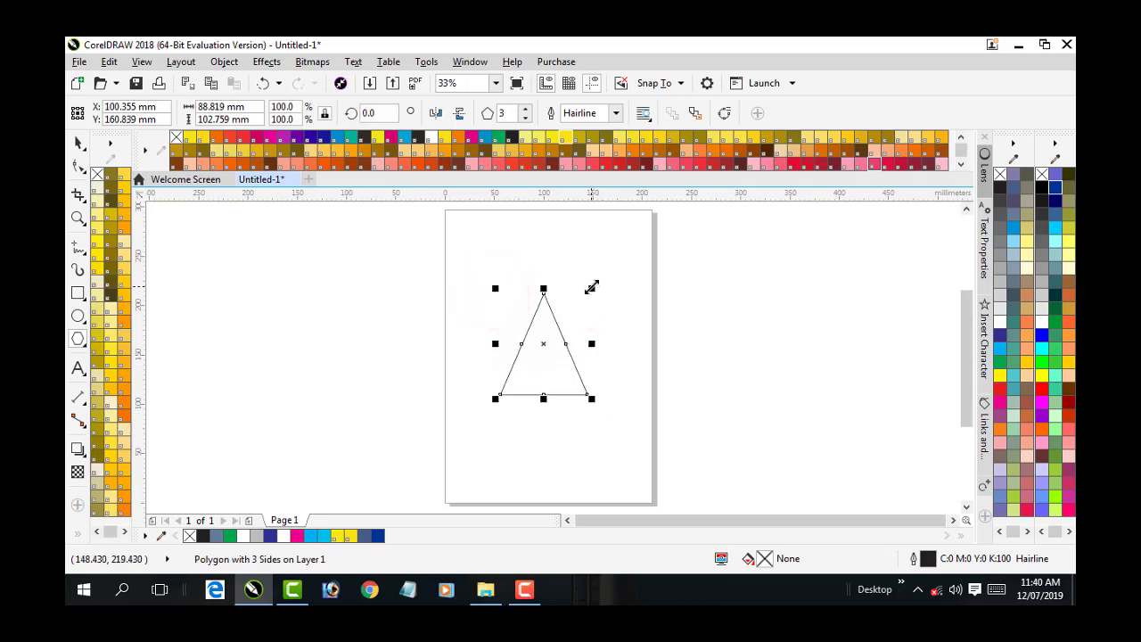
pyautogui.moveTo(591, 286); pyautogui.dragTo(621, 272)
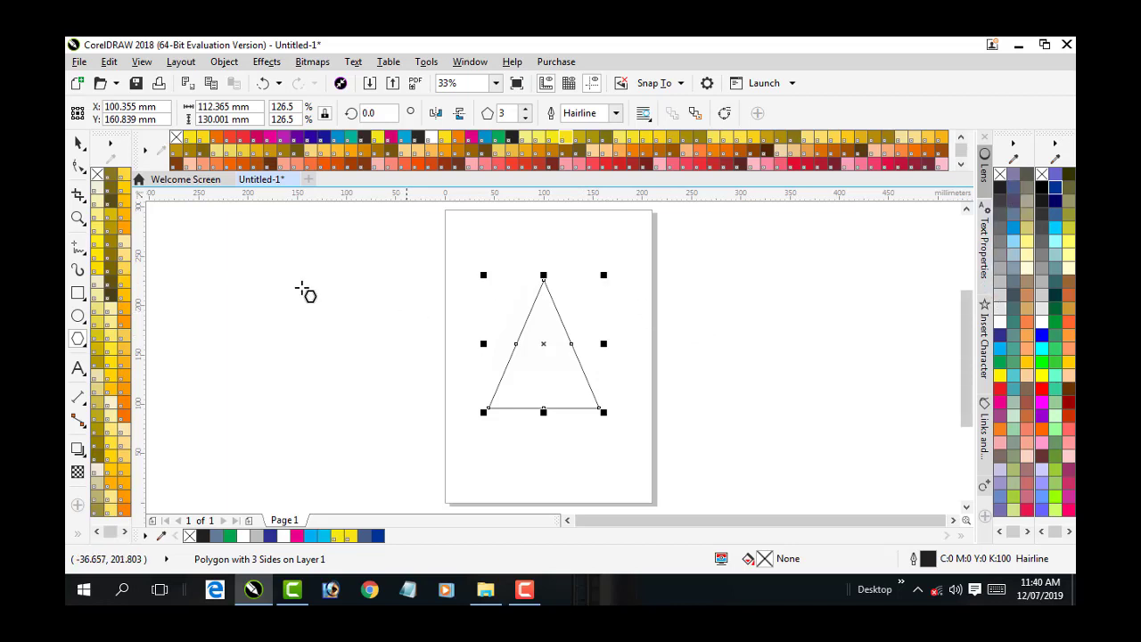
# Add a one-step inside Contour to the triangle with an offset of about 10.2 mm.
pyautogui.click(78, 449)
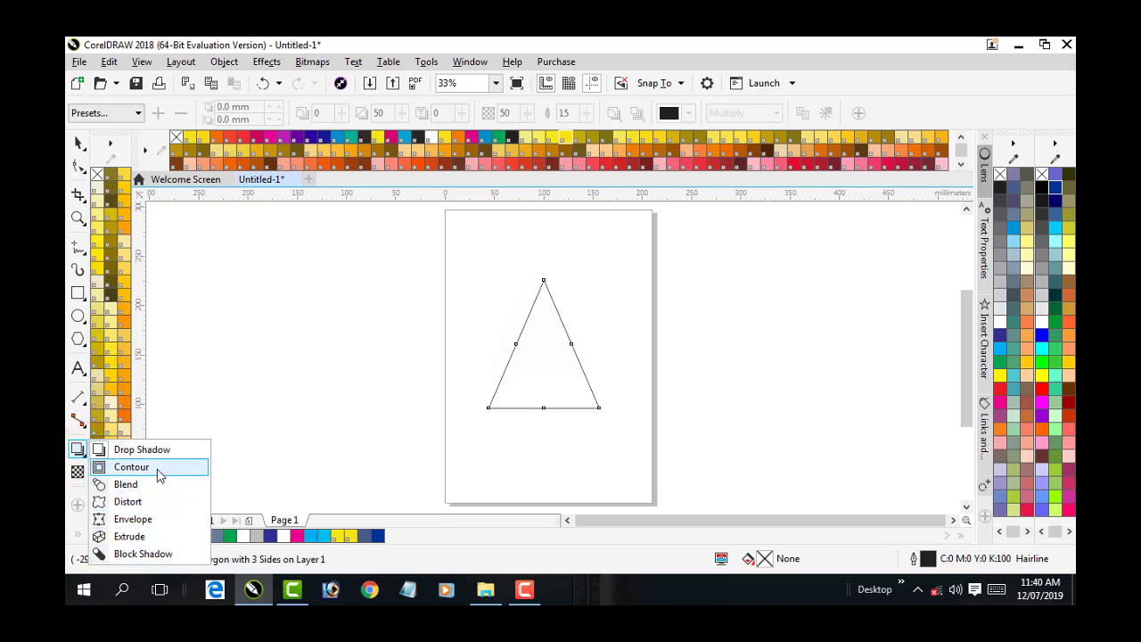
pyautogui.click(161, 468)
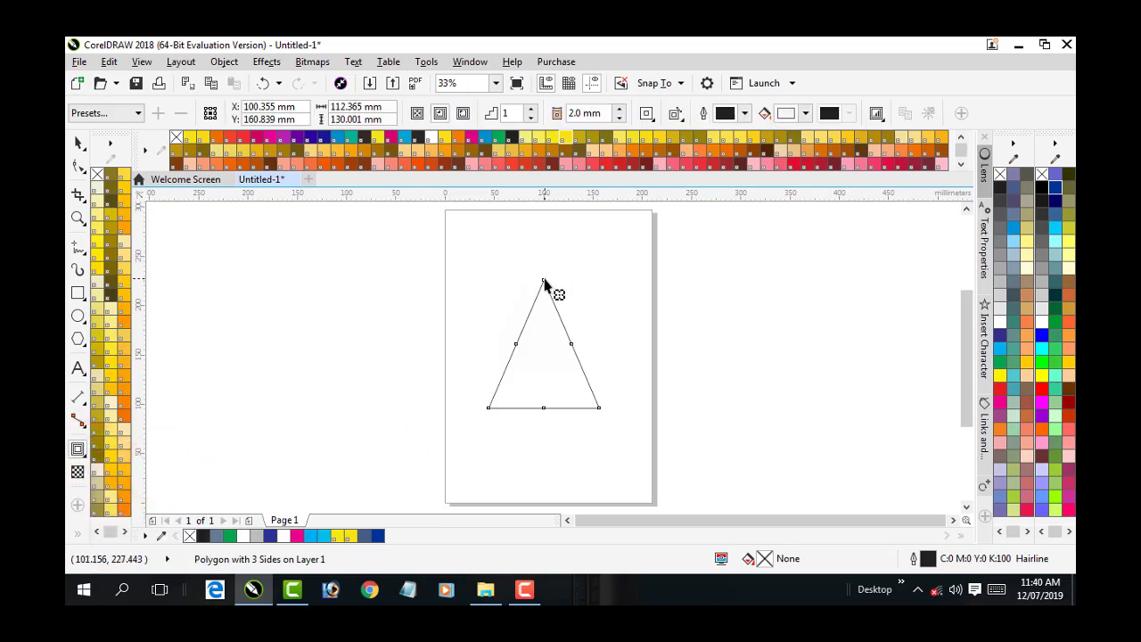
pyautogui.moveTo(544, 283); pyautogui.dragTo(548, 297)
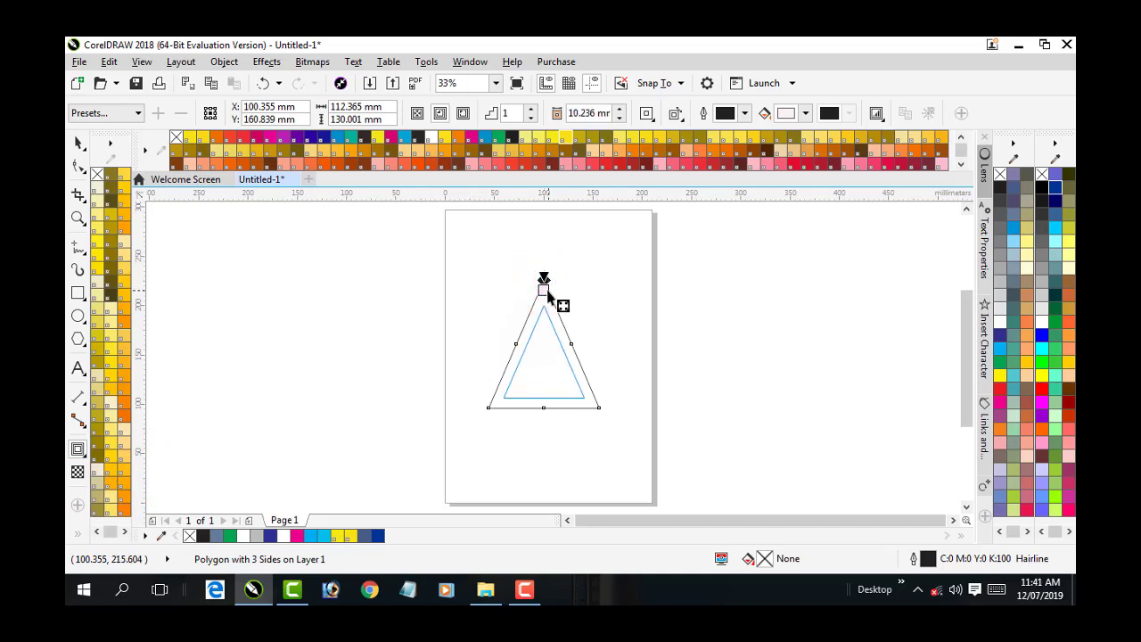
pyautogui.moveTo(548, 296); pyautogui.dragTo(549, 299)
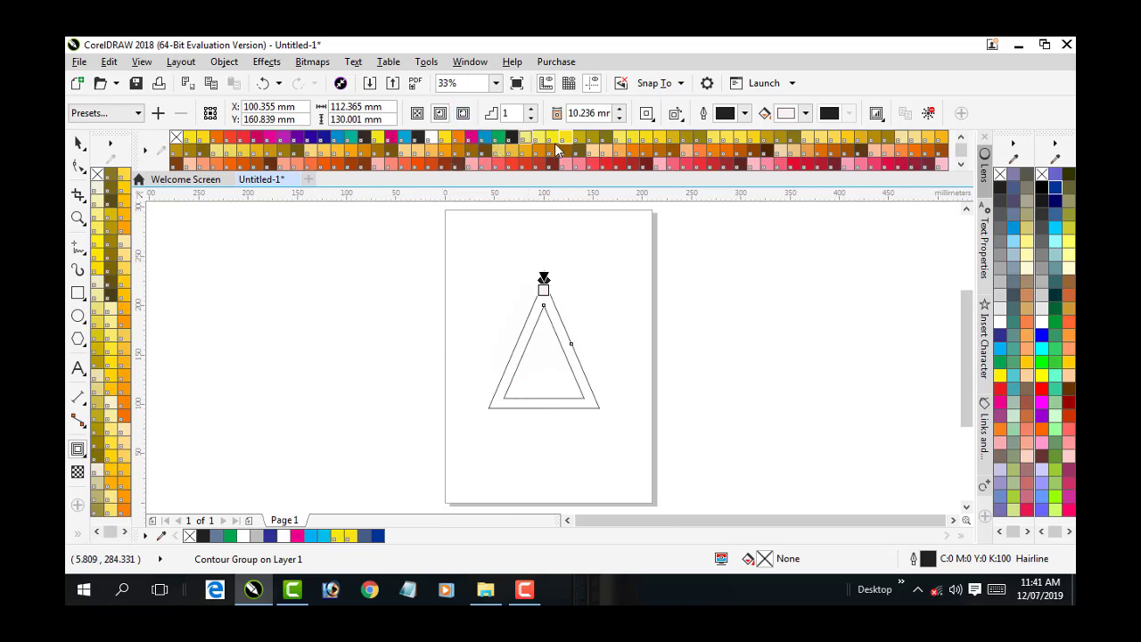
pyautogui.press('z')
pyautogui.moveTo(437, 254); pyautogui.dragTo(640, 443)
pyautogui.click(79, 142)
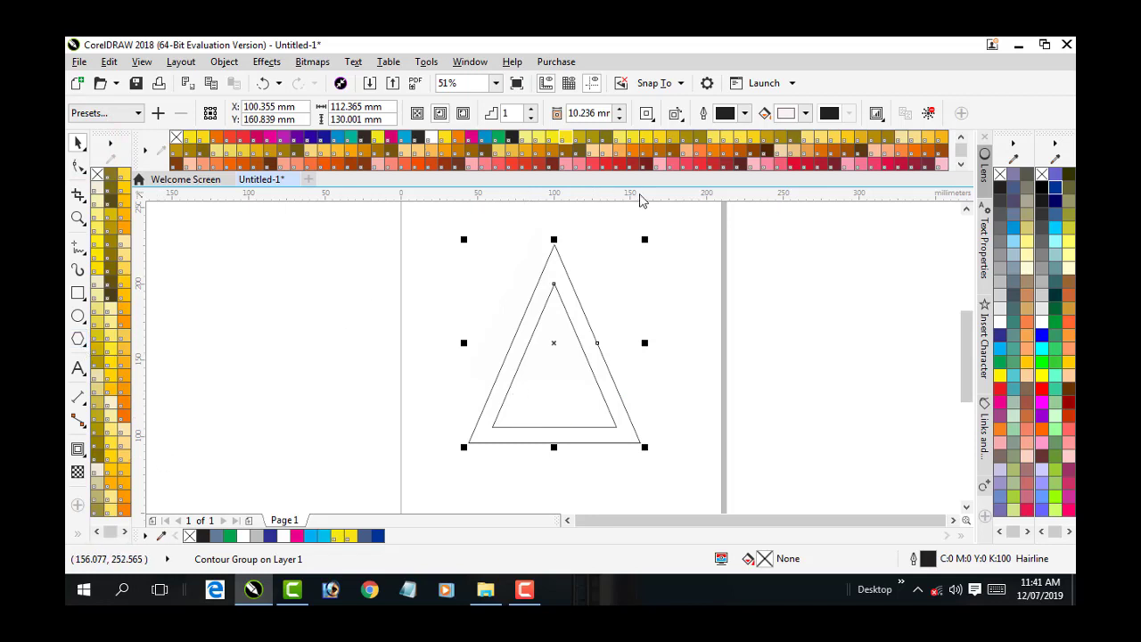
# Add a letter C in Colonna MT, scale it to about 63 × 57 mm, and place it over the triangles.
pyautogui.click(78, 369)
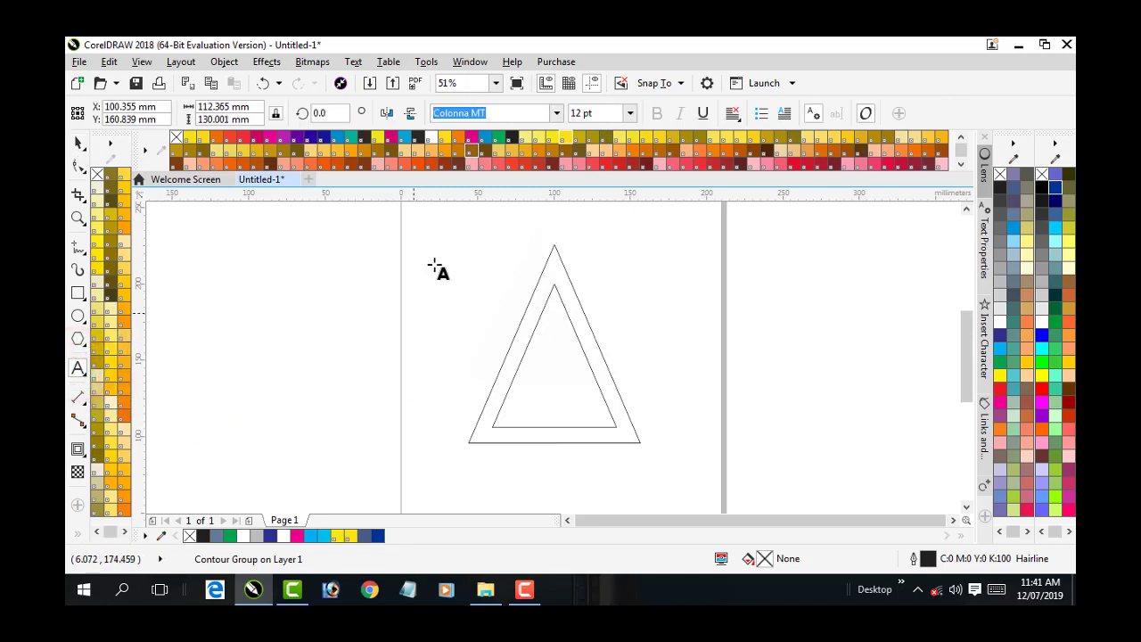
pyautogui.click(295, 312)
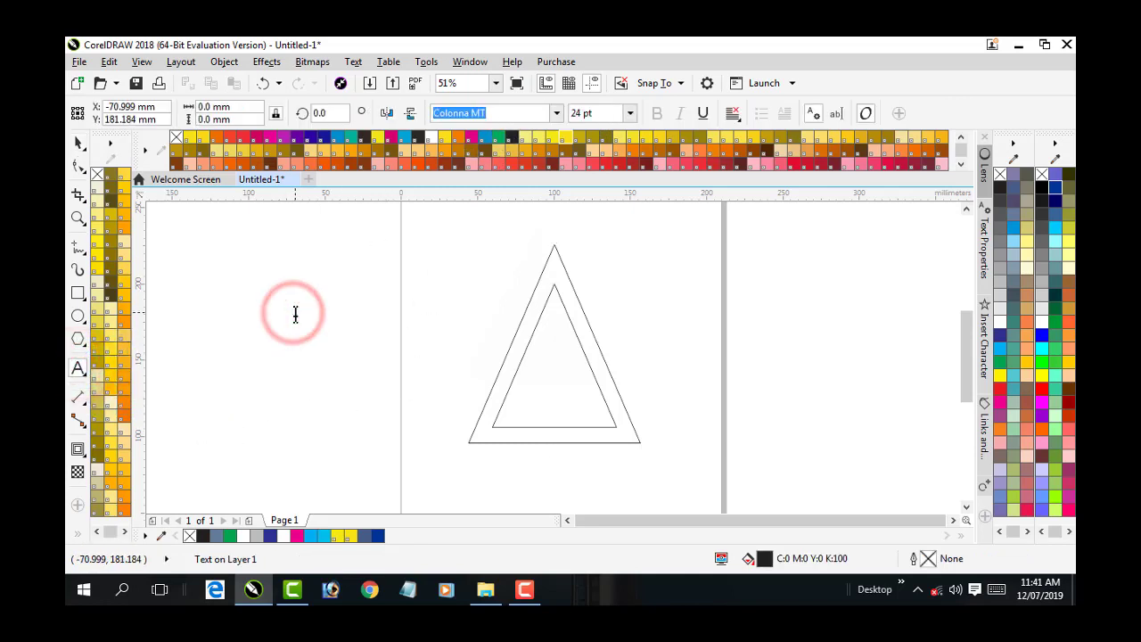
pyautogui.moveTo(307, 322); pyautogui.dragTo(393, 399)
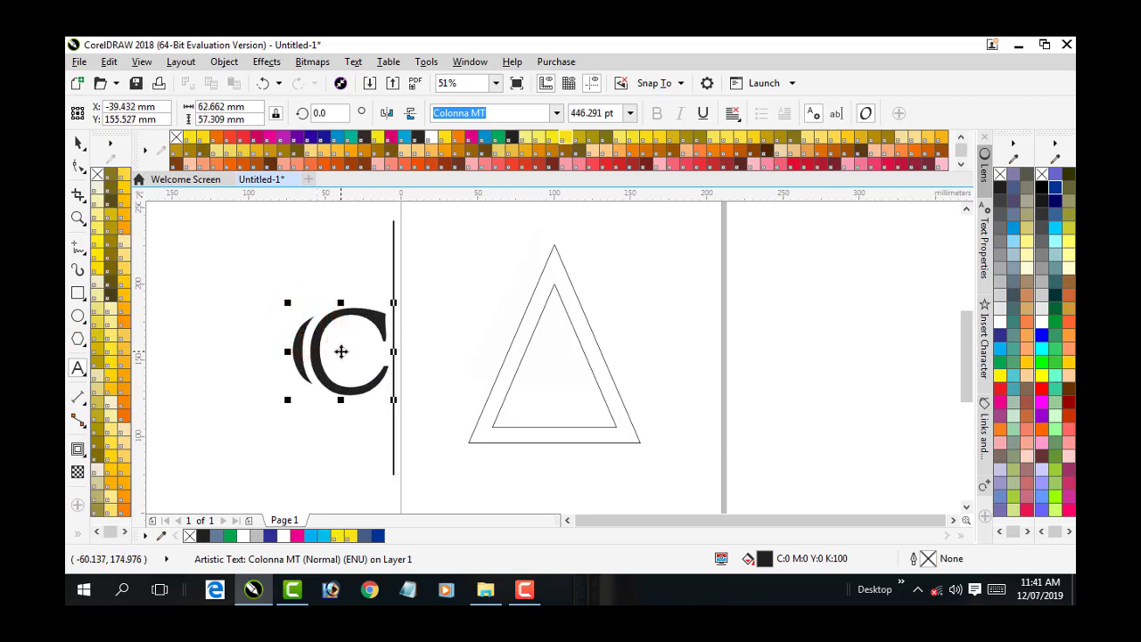
pyautogui.moveTo(340, 351); pyautogui.dragTo(547, 338)
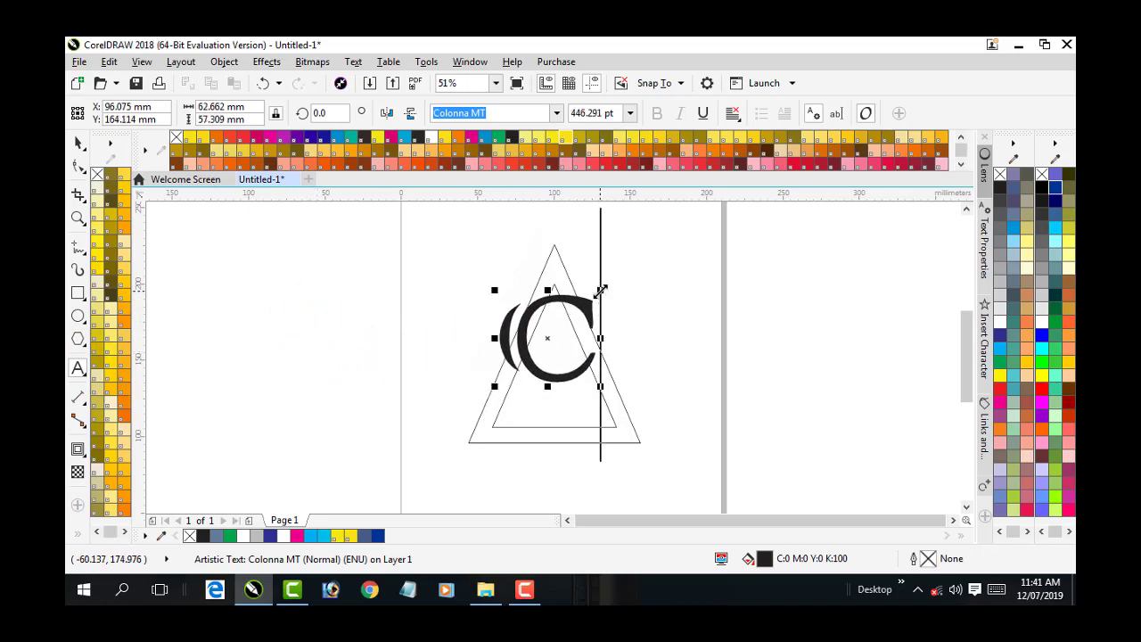
# Enlarge the letter C to about 107 × 98 mm and position it over the upper part of the triangles.
pyautogui.moveTo(601, 291); pyautogui.dragTo(620, 272)
pyautogui.moveTo(547, 338); pyautogui.dragTo(540, 297)
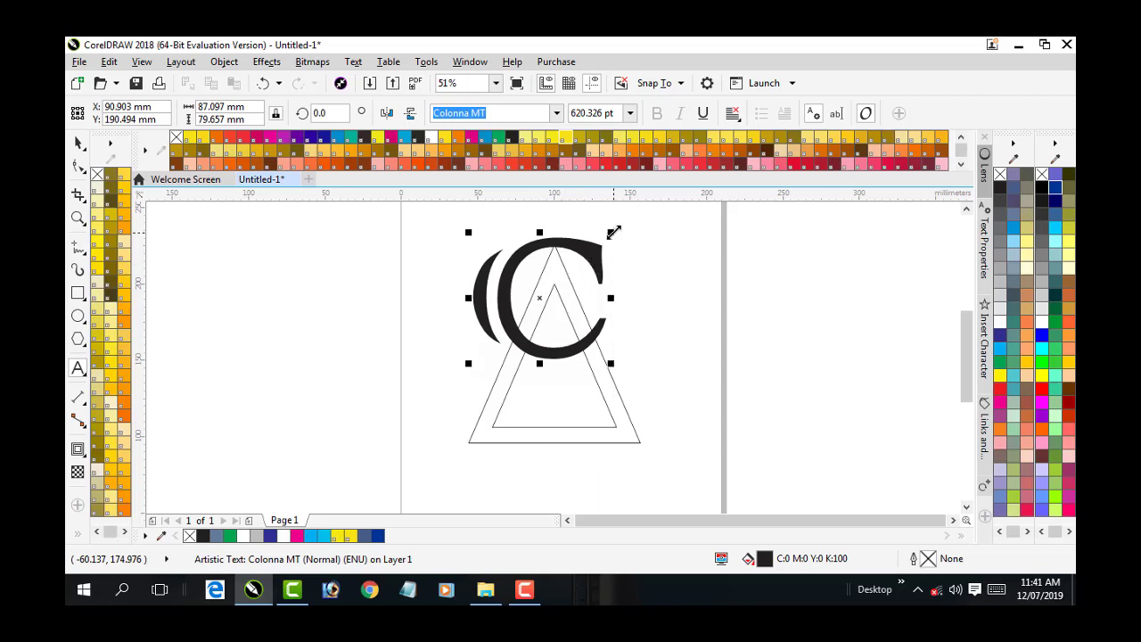
pyautogui.moveTo(613, 231); pyautogui.dragTo(676, 216)
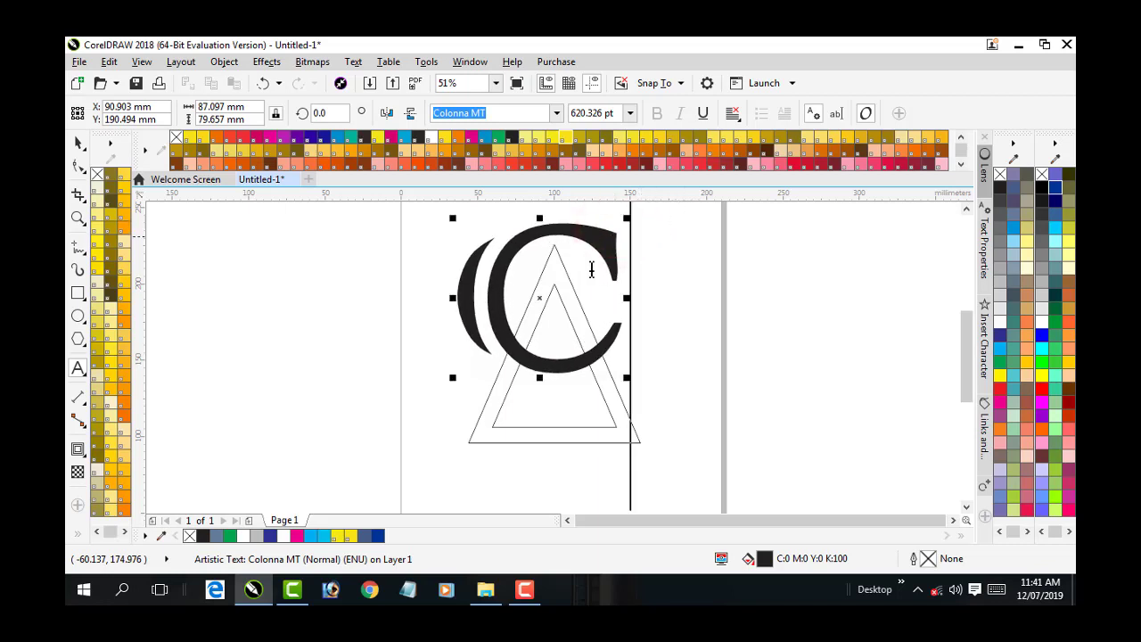
pyautogui.moveTo(537, 298); pyautogui.dragTo(533, 307)
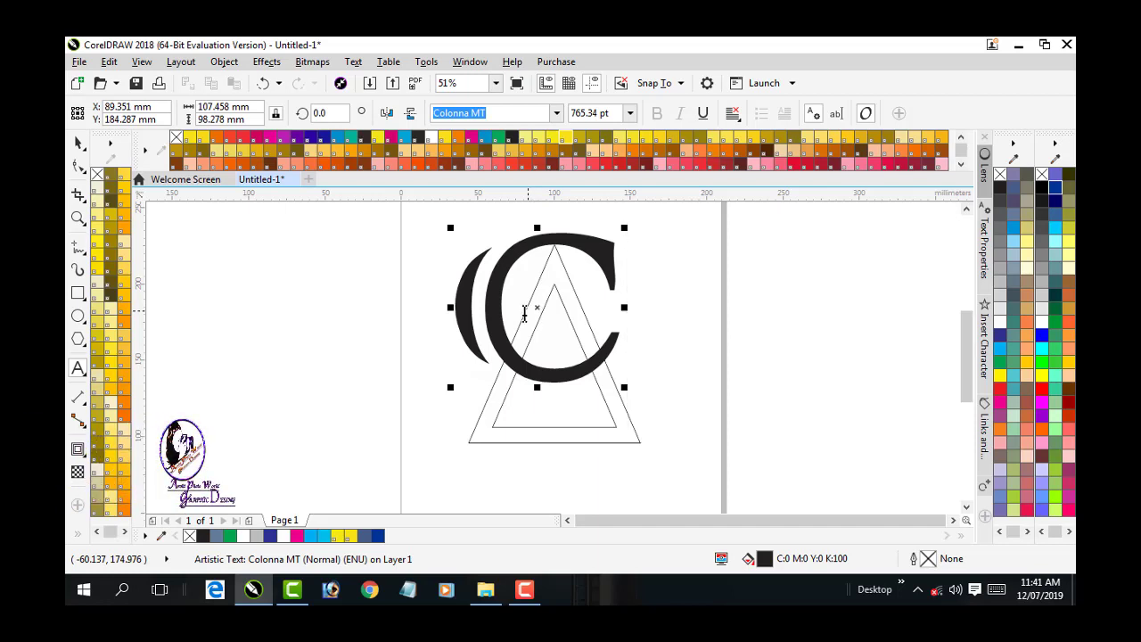
# Draw a straight Pen line across the lower tip of the C, about 8.7 mm wide and 5 mm high.
pyautogui.click(78, 532)
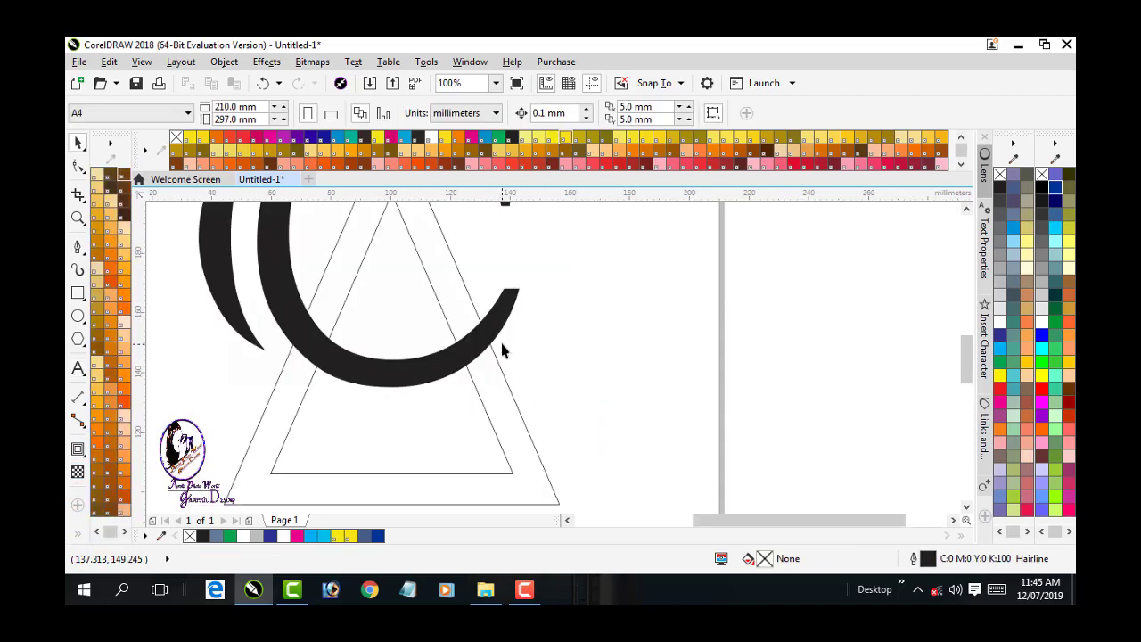
pyautogui.scroll(3, 505, 332)
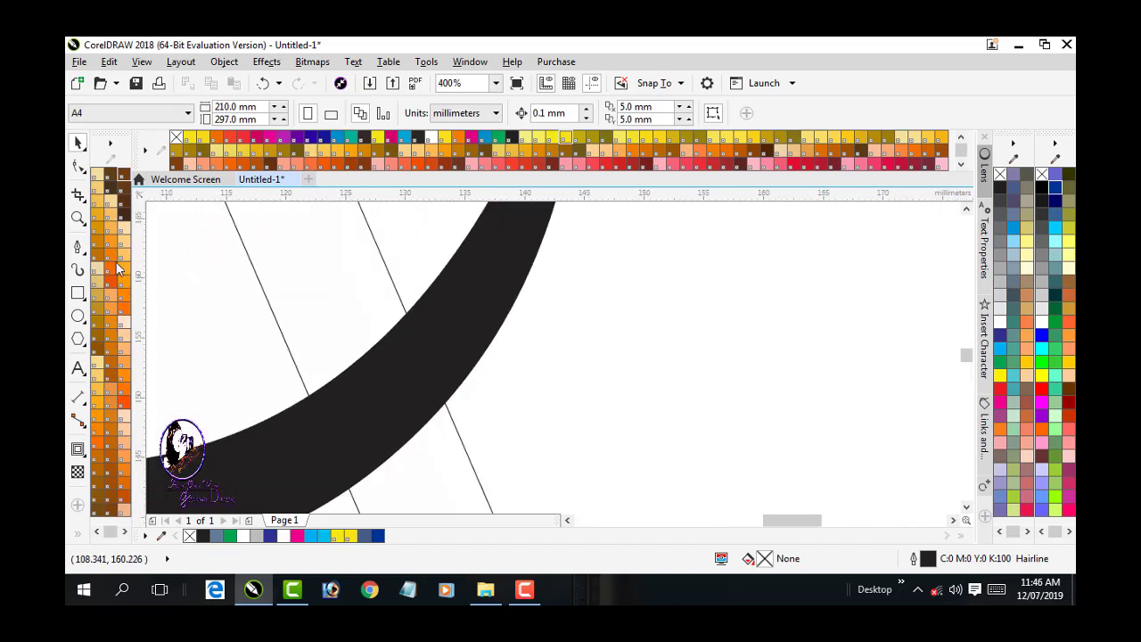
pyautogui.click(76, 248)
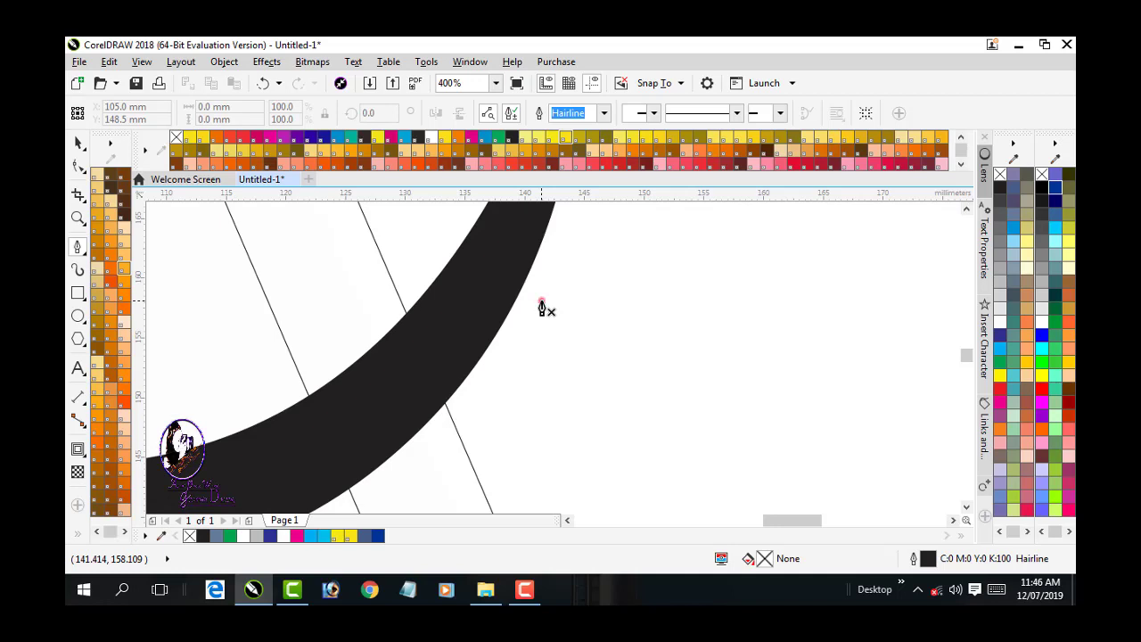
pyautogui.moveTo(541, 301)
pyautogui.mouseDown()
pyautogui.moveTo(463, 256)
pyautogui.moveTo(443, 229)
pyautogui.moveTo(436, 252)
pyautogui.moveTo(436, 242)
pyautogui.mouseUp()
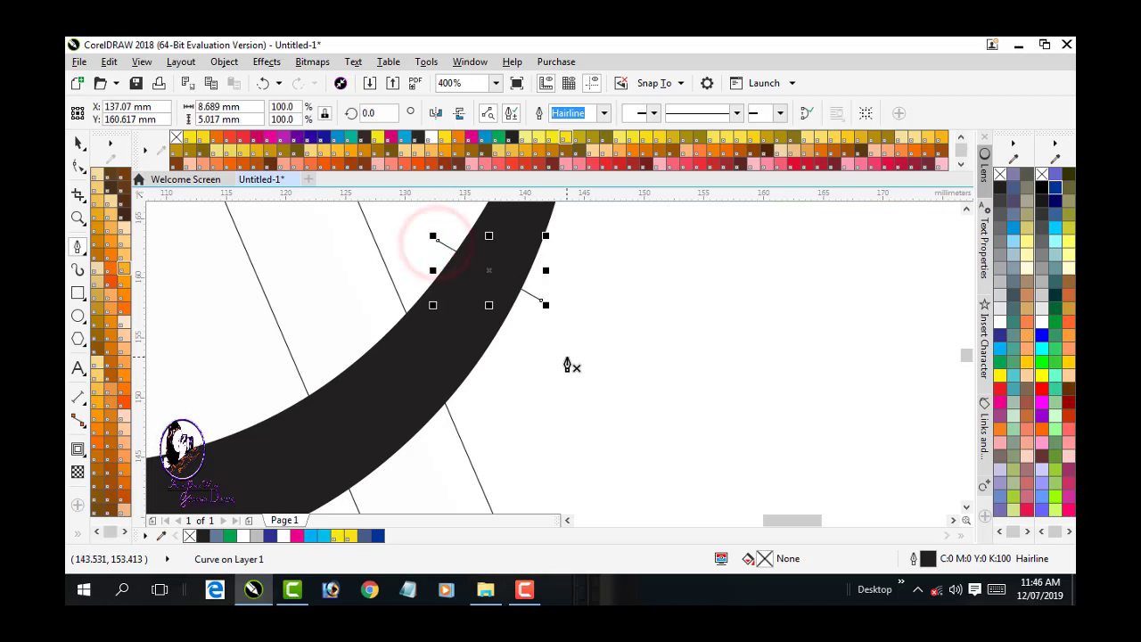
pyautogui.scroll(-1, 567, 365)
pyautogui.scroll(-1, 571, 367)
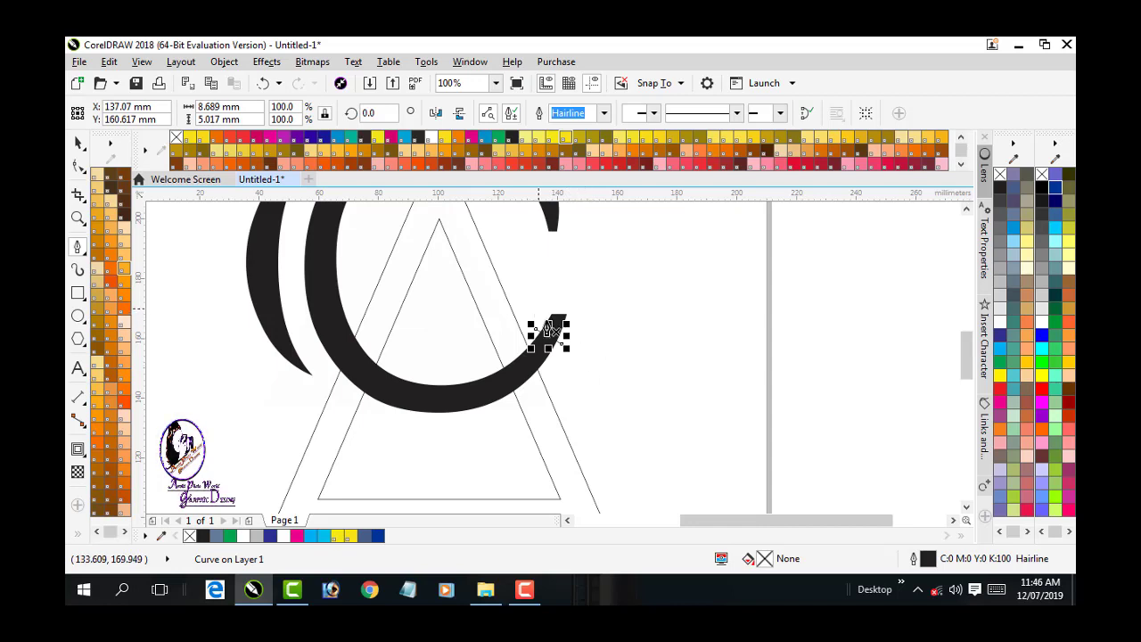
# Duplicate the short line slightly nearer the end of the C's lower tip, leaving a small gap between both lines.
pyautogui.click(78, 143)
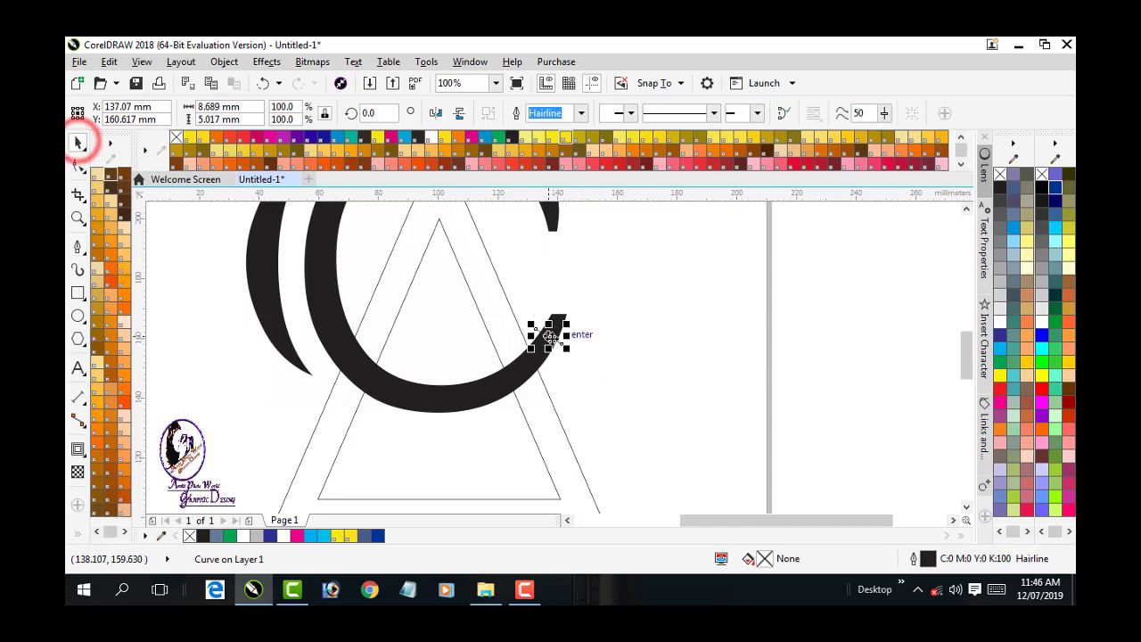
pyautogui.click(605, 335)
pyautogui.click(547, 342)
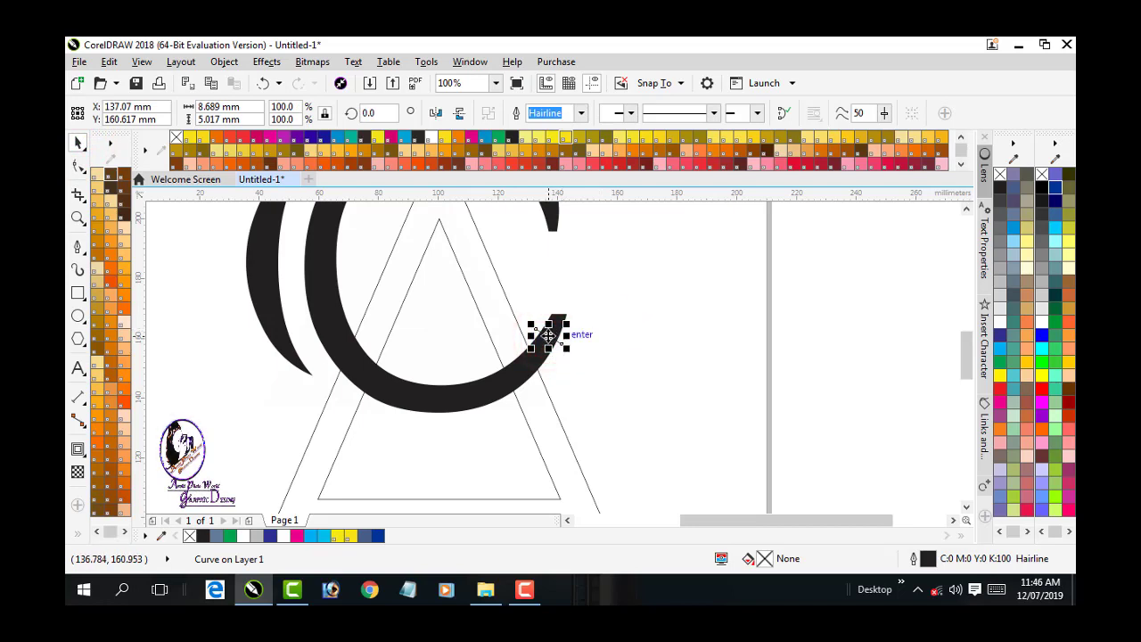
pyautogui.moveTo(548, 336); pyautogui.dragTo(555, 333)
pyautogui.click(611, 356)
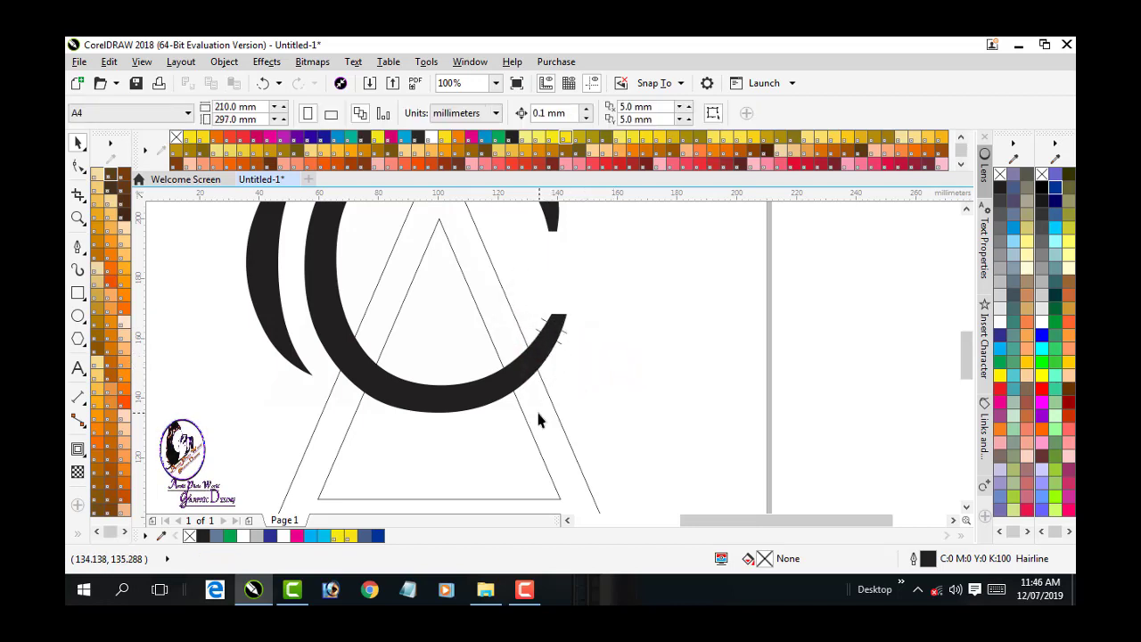
# Enlarge the upper short line to about 41 × 23 mm and move it to the lower-left side of the triangles.
pyautogui.scroll(-2, 539, 396)
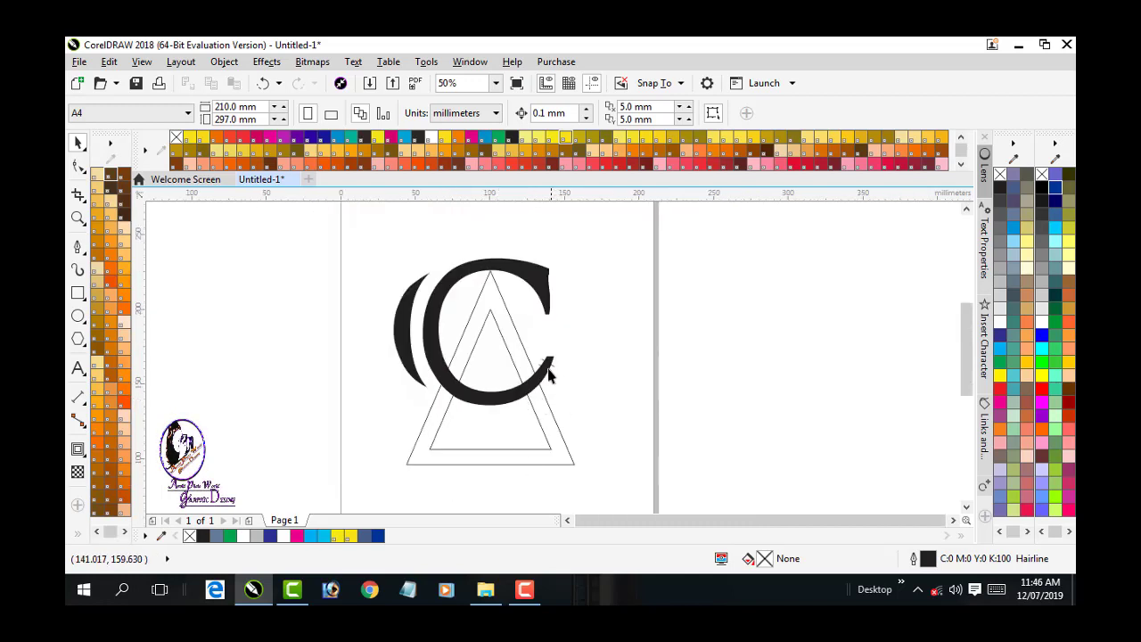
pyautogui.click(550, 378)
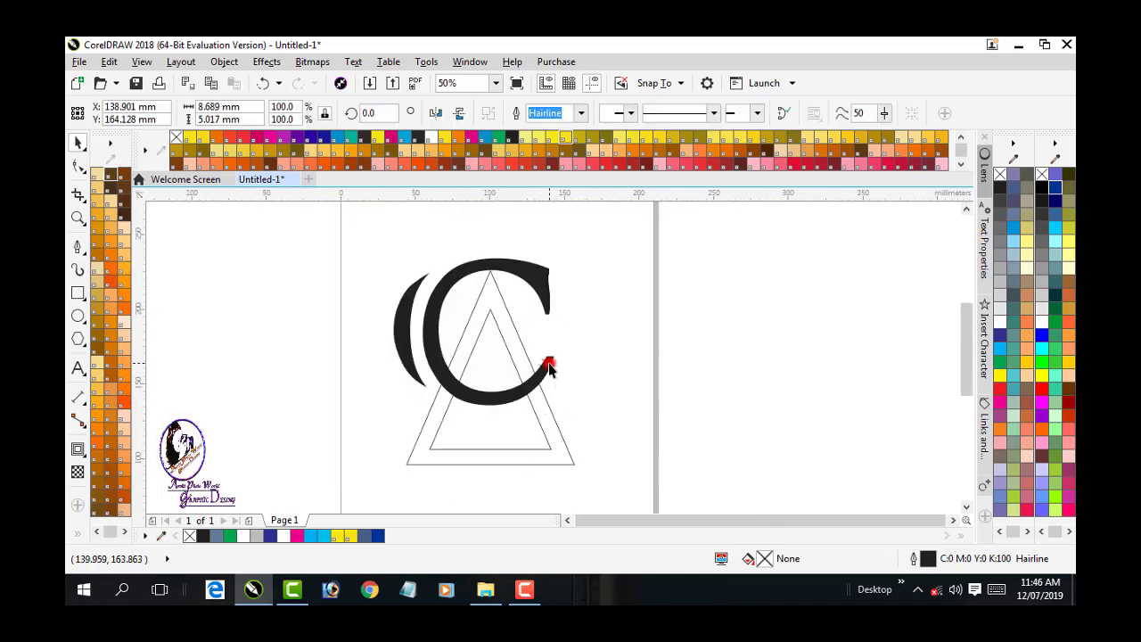
pyautogui.scroll(2, 556, 376)
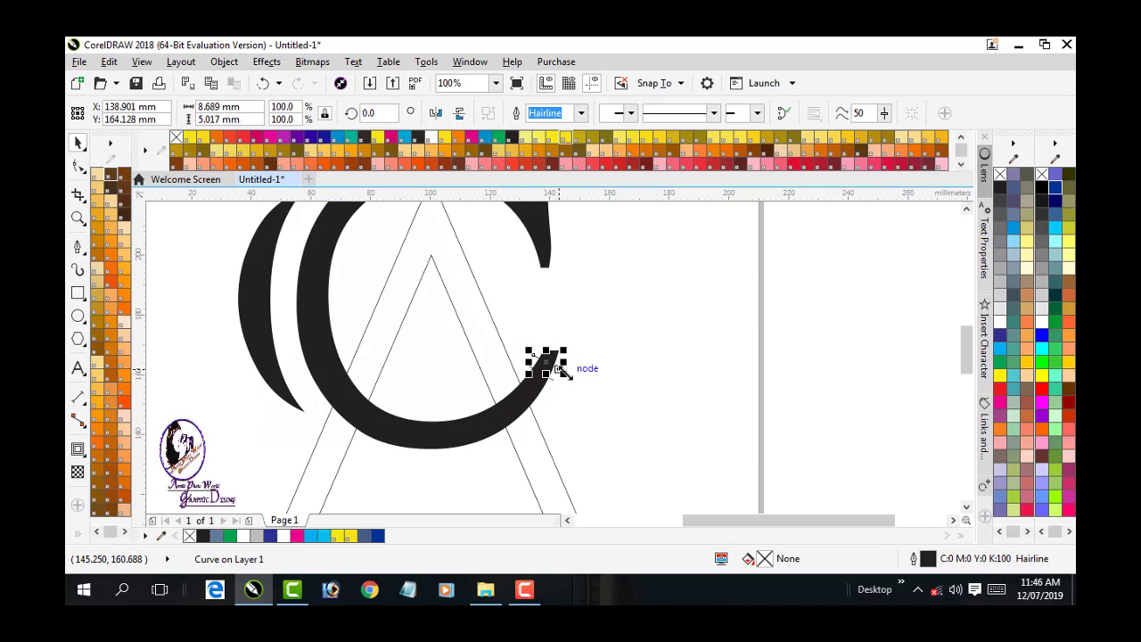
pyautogui.moveTo(561, 370); pyautogui.dragTo(653, 429)
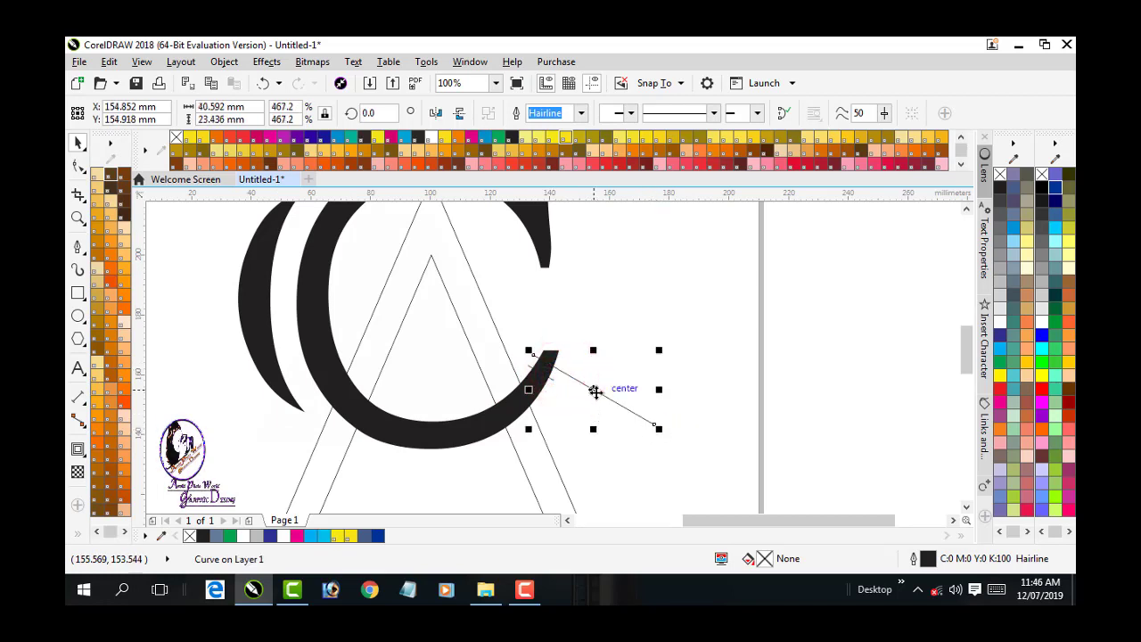
pyautogui.moveTo(593, 389); pyautogui.dragTo(347, 482)
pyautogui.scroll(-2, 348, 482)
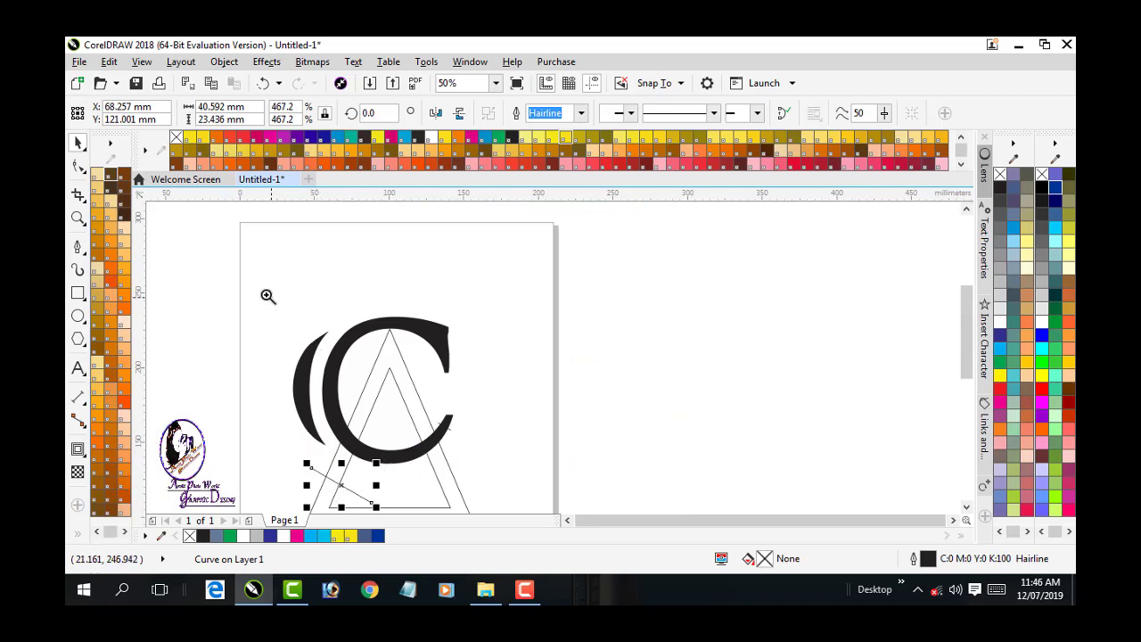
# Rotate the enlarged line to about 273.7° so it runs roughly along the triangle's left side.
pyautogui.moveTo(252, 294); pyautogui.dragTo(512, 471)
pyautogui.click(505, 446)
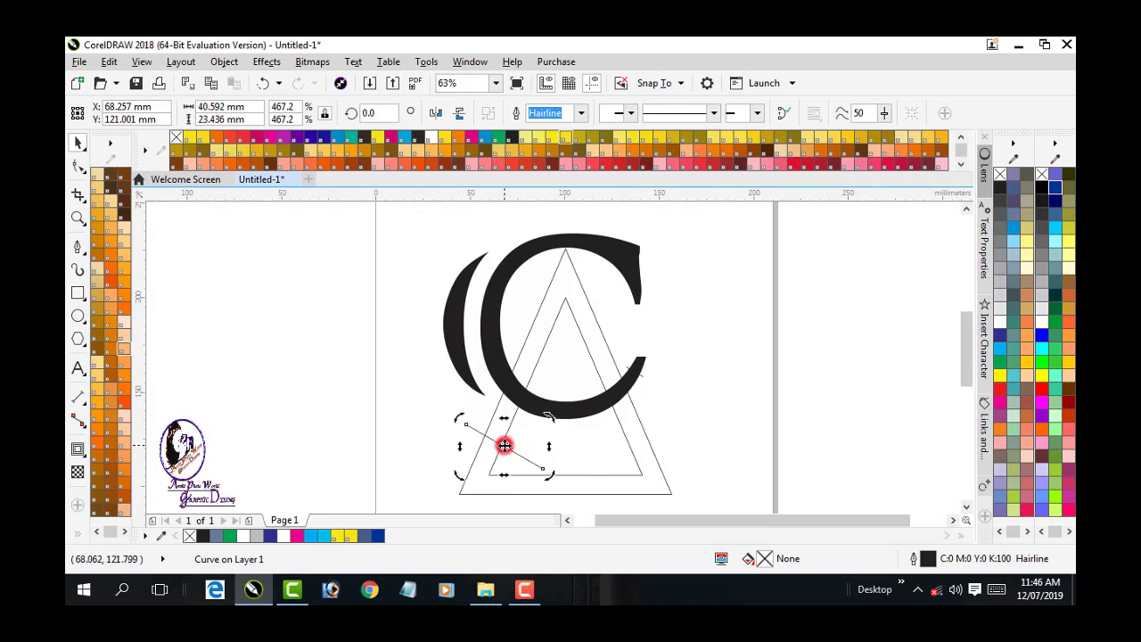
pyautogui.moveTo(548, 417); pyautogui.dragTo(534, 487)
pyautogui.click(505, 448)
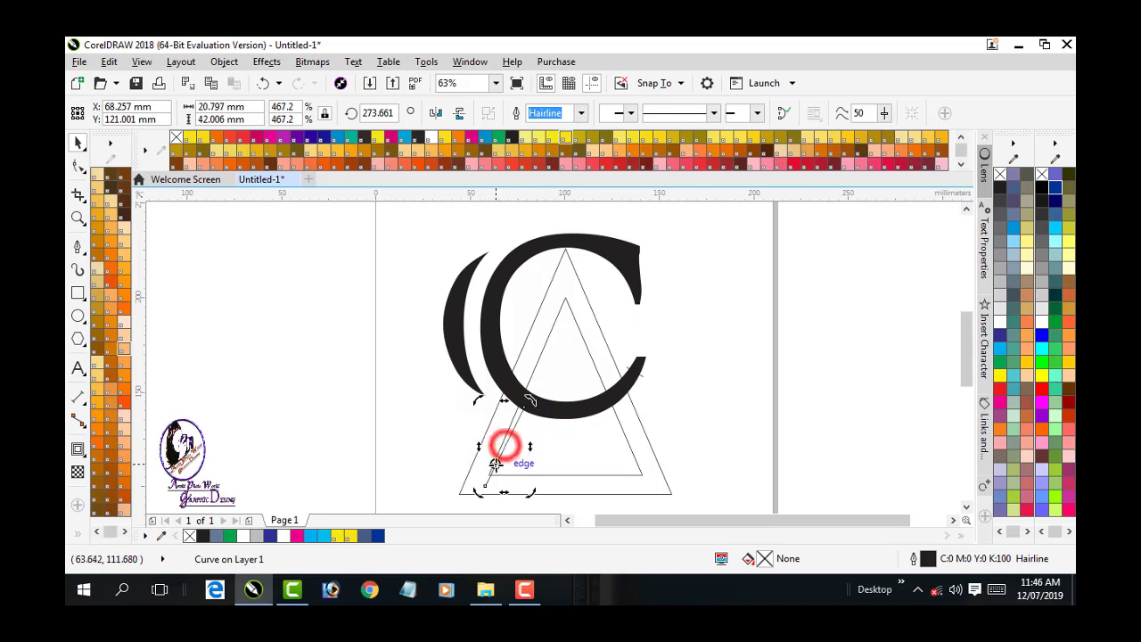
# Move the rotated line so its centre sits near the inner triangle's lower-left corner.
pyautogui.click(506, 450)
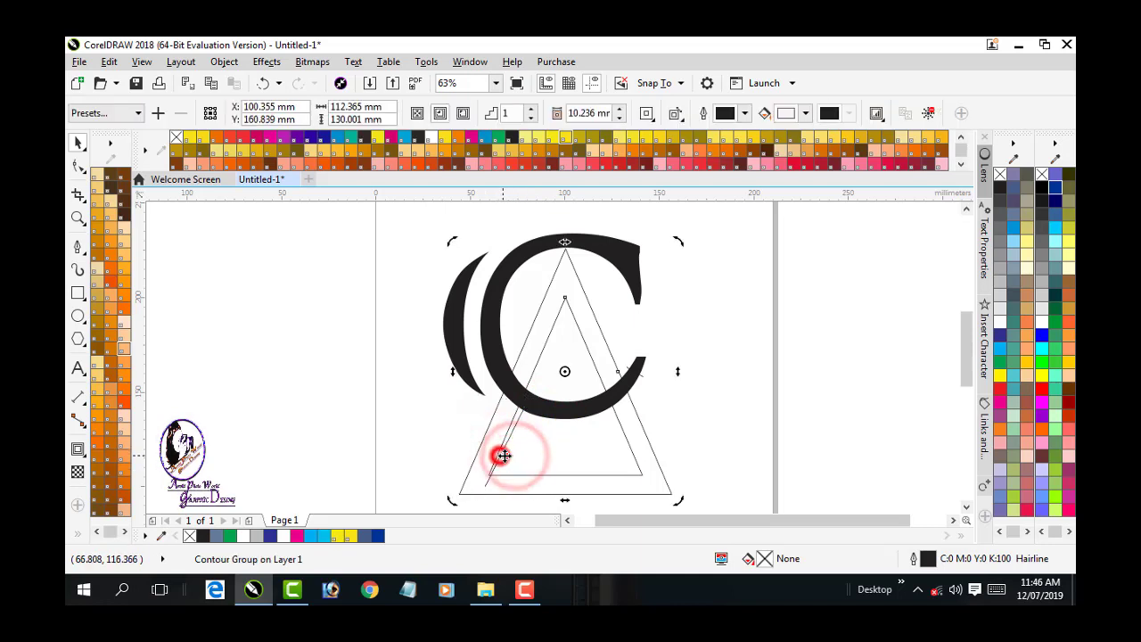
pyautogui.click(505, 443)
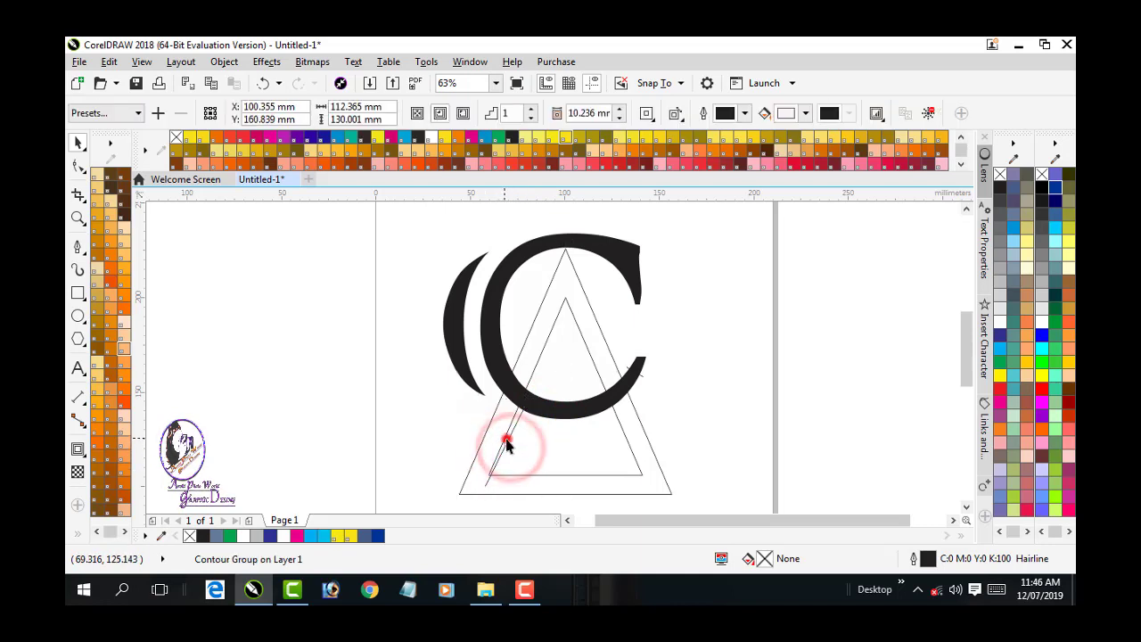
pyautogui.click(433, 449)
pyautogui.click(486, 483)
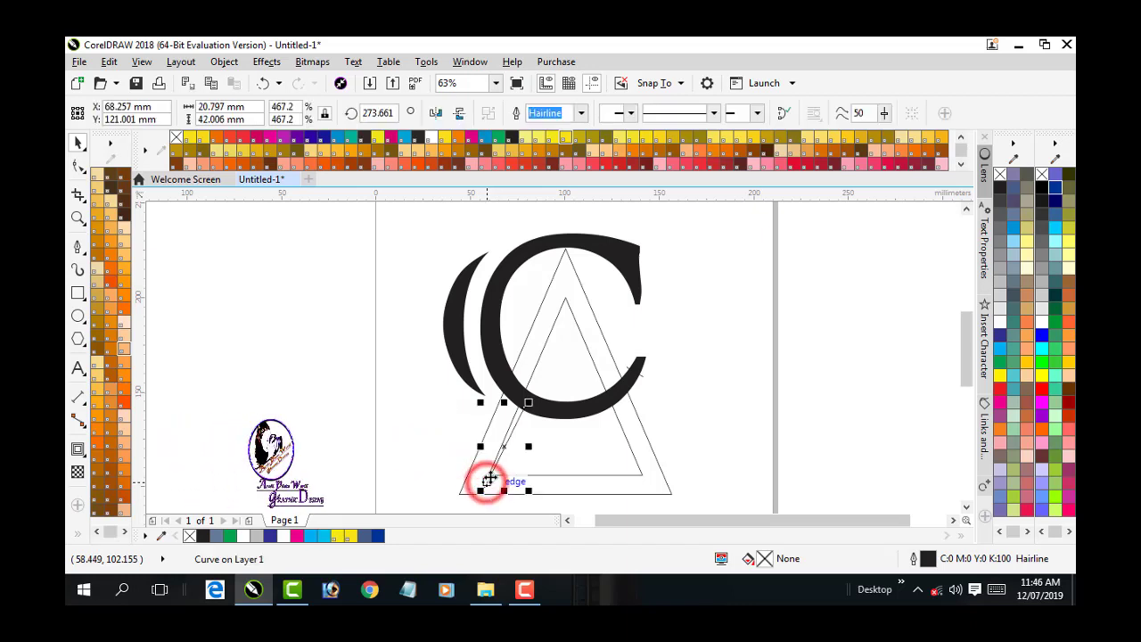
pyautogui.moveTo(504, 447); pyautogui.dragTo(452, 457)
pyautogui.scroll(4, 501, 485)
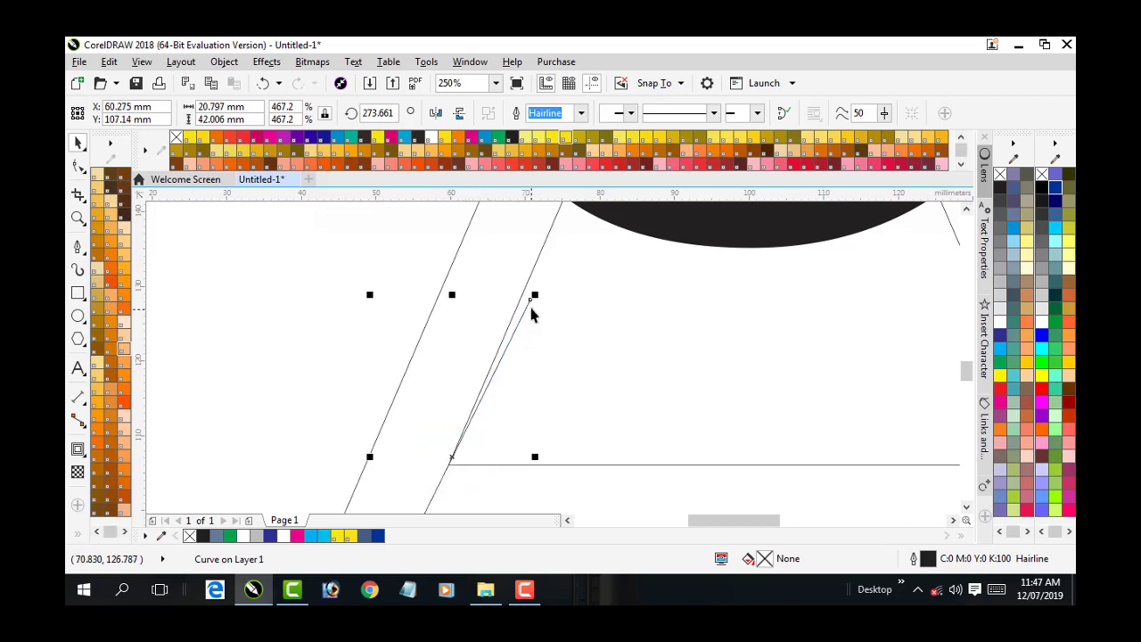
# Rotate the enlarged diagonal line to about 277° so it runs parallel to the inner triangle's left side.
pyautogui.click(449, 456)
pyautogui.moveTo(540, 294)
pyautogui.mouseDown()
pyautogui.moveTo(520, 283)
pyautogui.moveTo(527, 289)
pyautogui.mouseUp()
pyautogui.moveTo(434, 490); pyautogui.dragTo(496, 440)
pyautogui.click(499, 440)
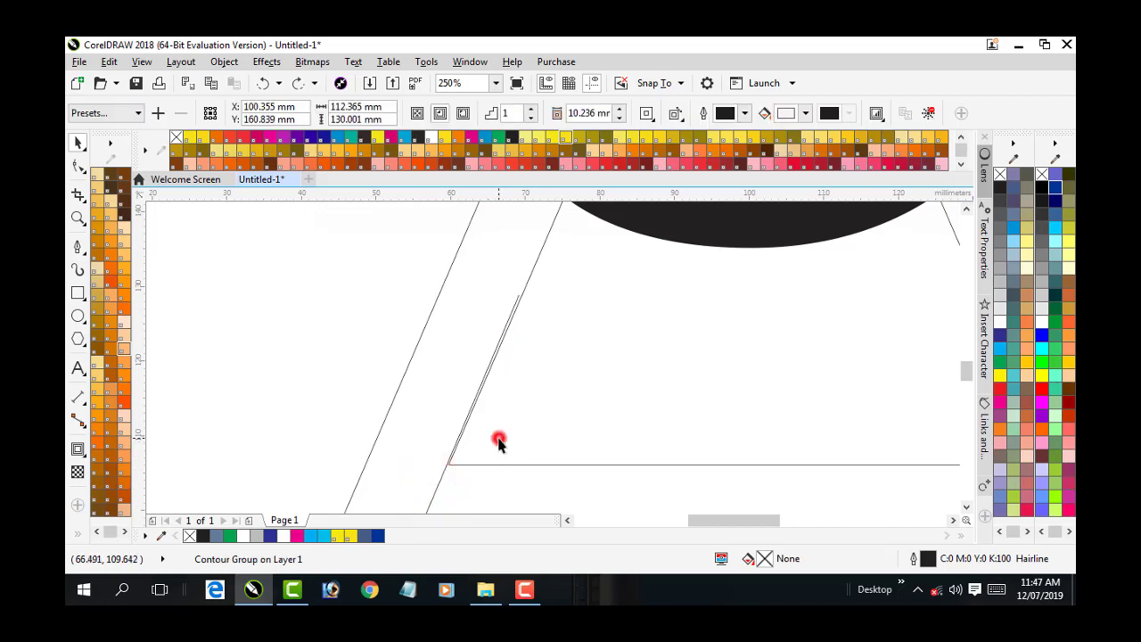
# Move the diagonal line onto the inner triangle's left side, with its centre exactly on the lower-left corner.
pyautogui.click(438, 483)
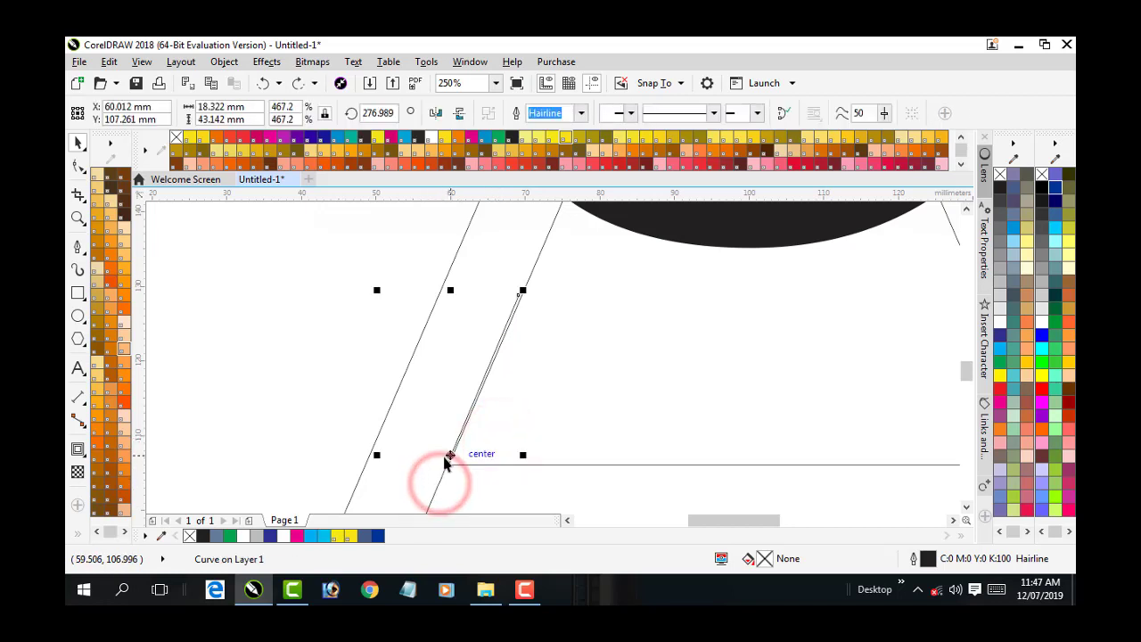
pyautogui.moveTo(448, 453); pyautogui.dragTo(451, 464)
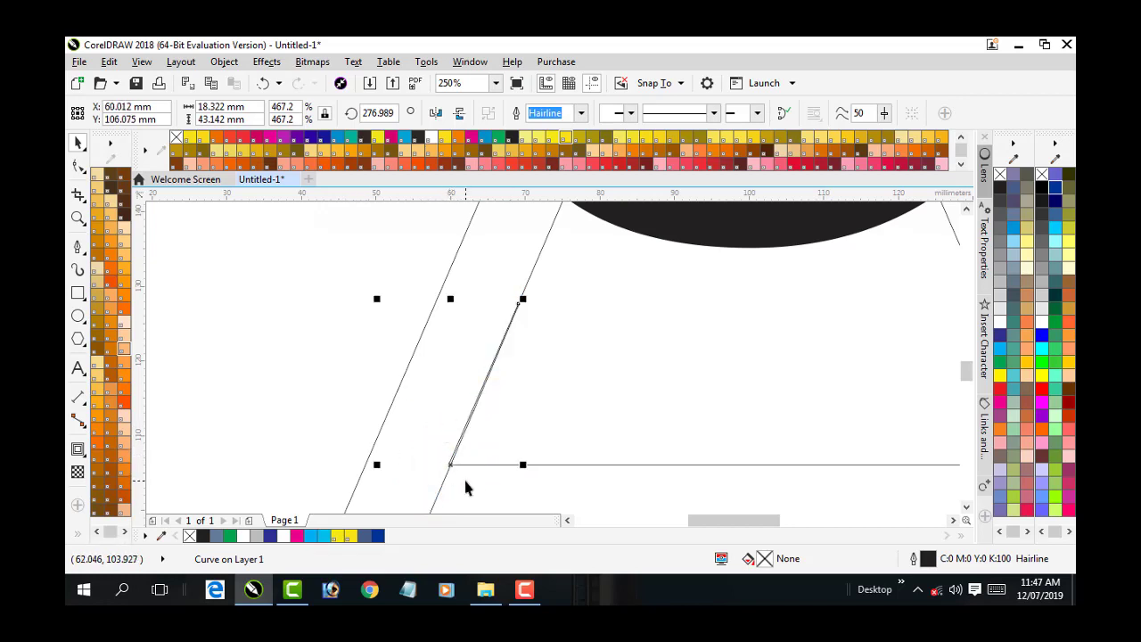
pyautogui.scroll(2, 465, 486)
pyautogui.scroll(2, 440, 455)
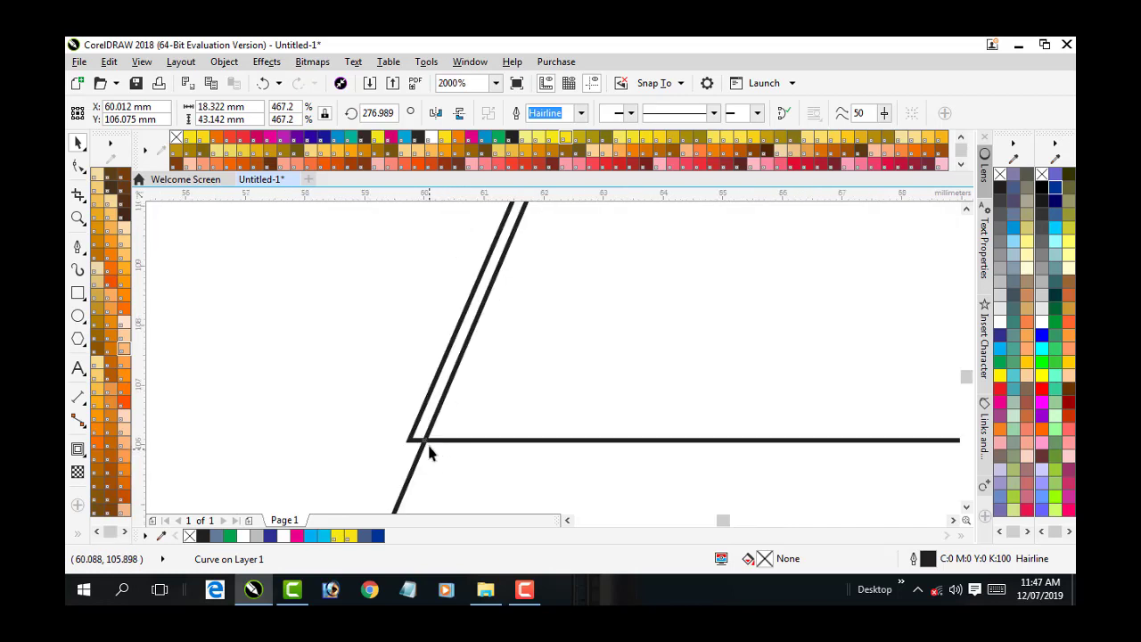
pyautogui.moveTo(424, 438); pyautogui.dragTo(425, 450)
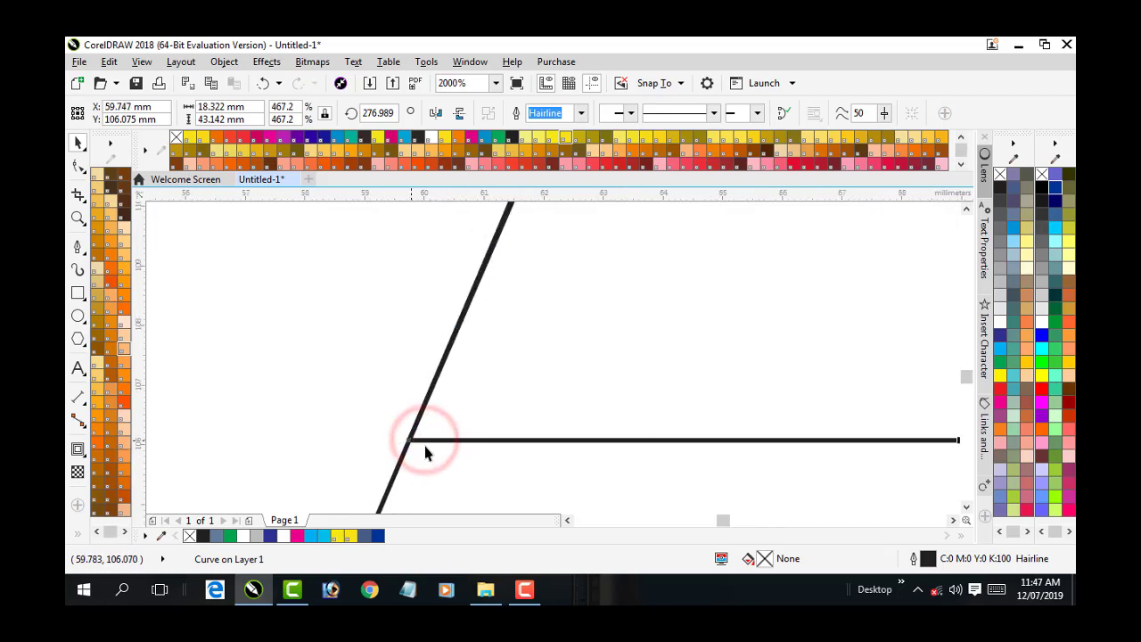
# Duplicate the diagonal line onto the inner triangle's lower-right corner and mirror the copy horizontally so it follows the right side.
pyautogui.scroll(-1, 446, 446)
pyautogui.scroll(-3, 448, 457)
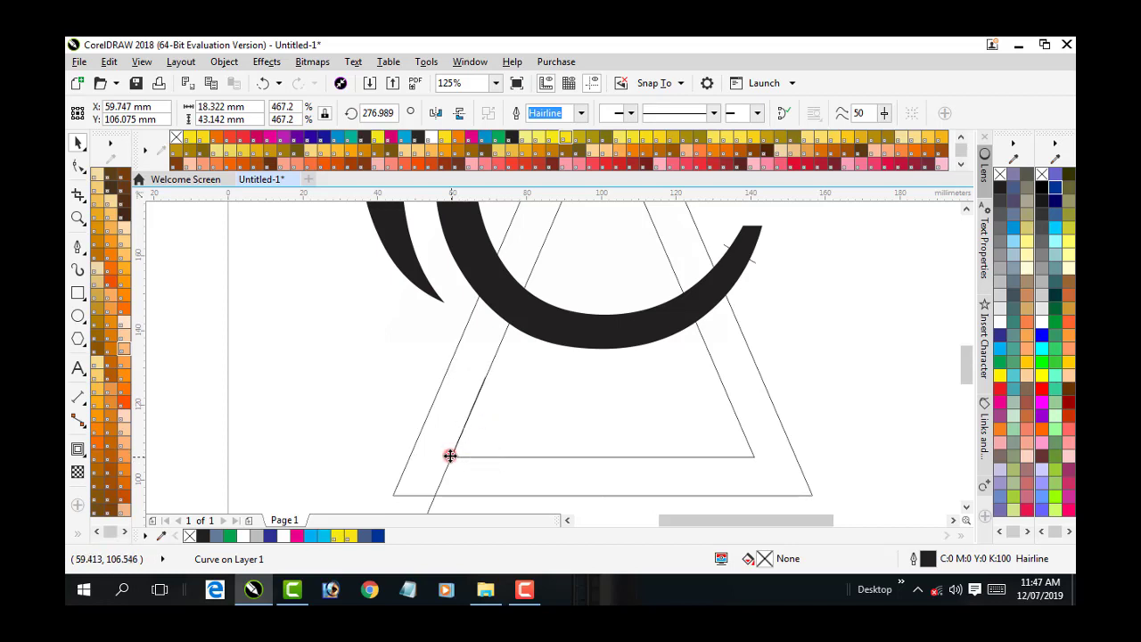
pyautogui.moveTo(450, 456); pyautogui.dragTo(754, 462)
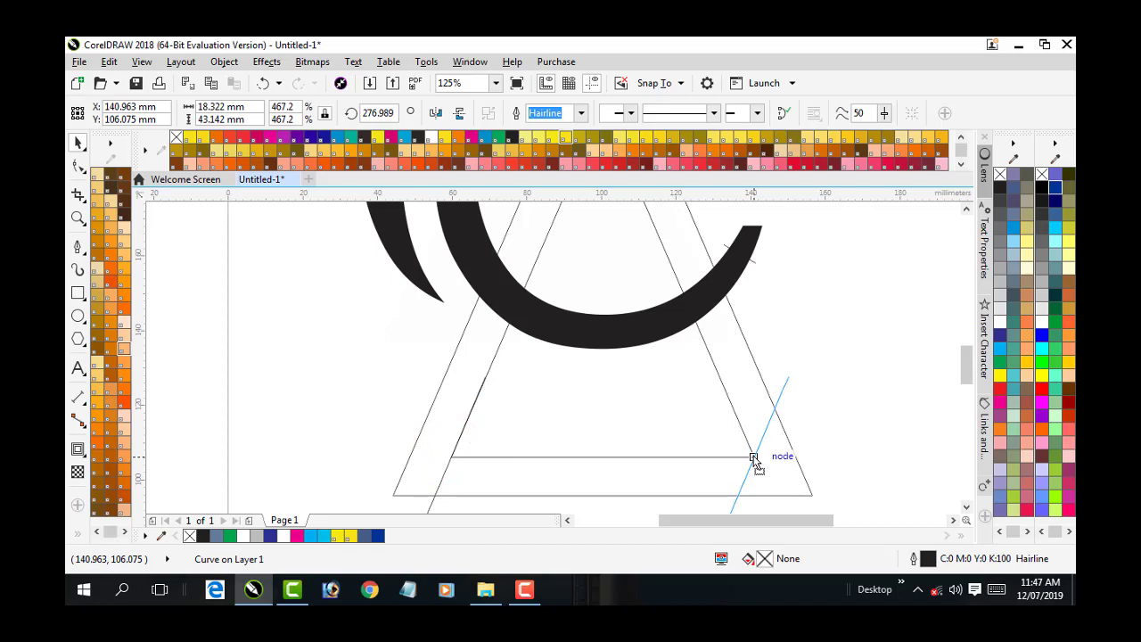
pyautogui.moveTo(754, 460); pyautogui.dragTo(753, 457)
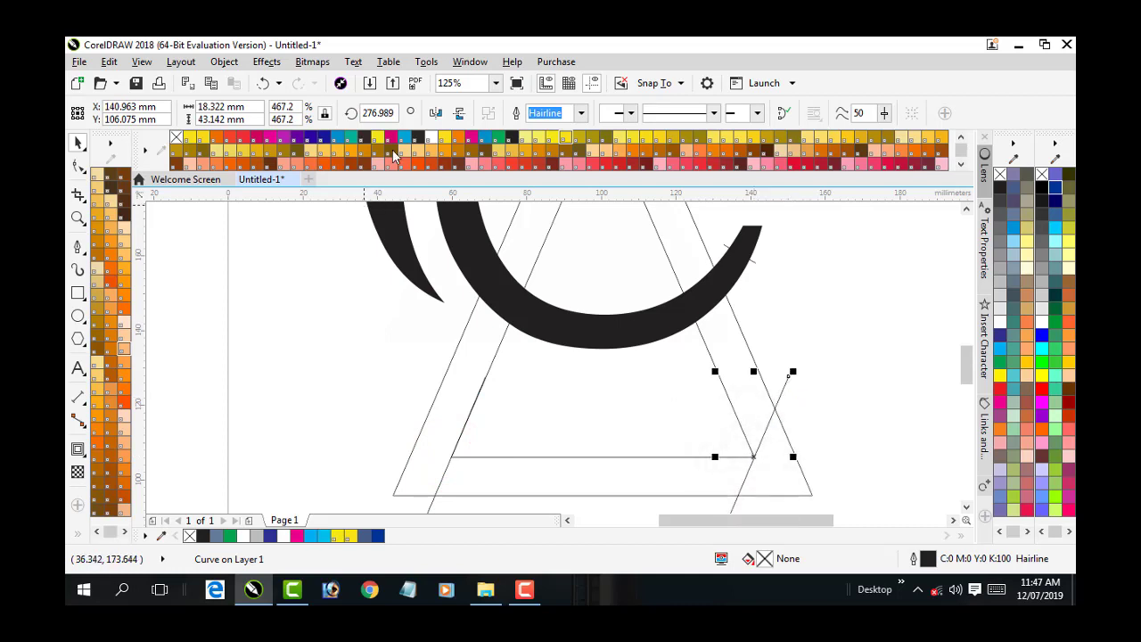
pyautogui.click(435, 112)
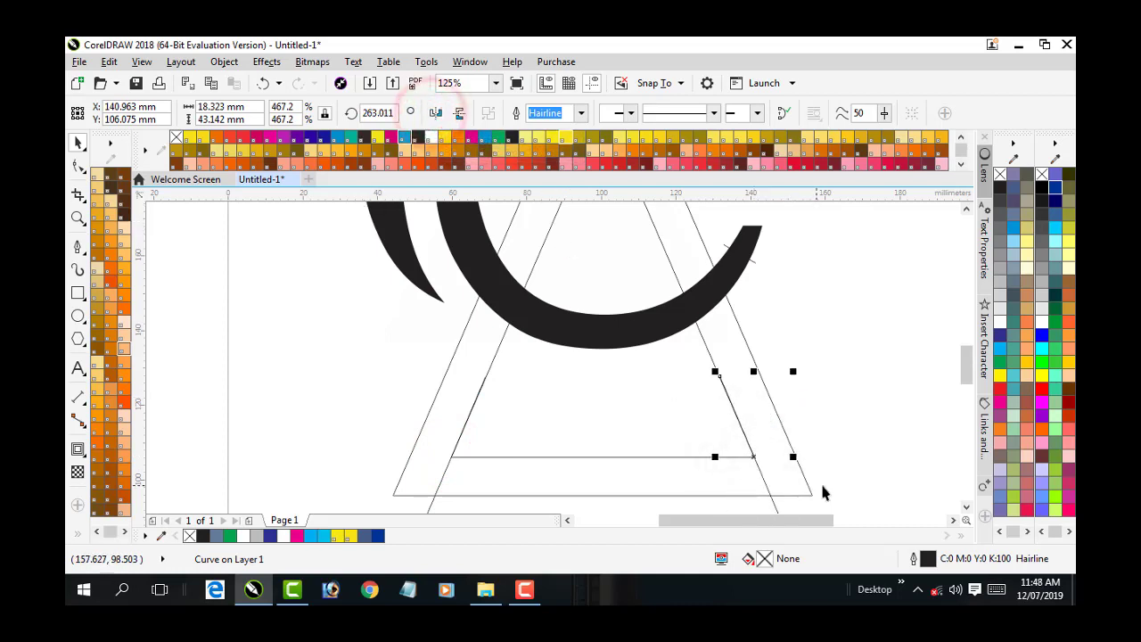
# Place two parallel, nearly horizontal copies of the C tip's short line, each about 37 mm long, across the triangles' right side inside the C.
pyautogui.scroll(-2, 819, 480)
pyautogui.scroll(1, 654, 380)
pyautogui.scroll(-2, 655, 373)
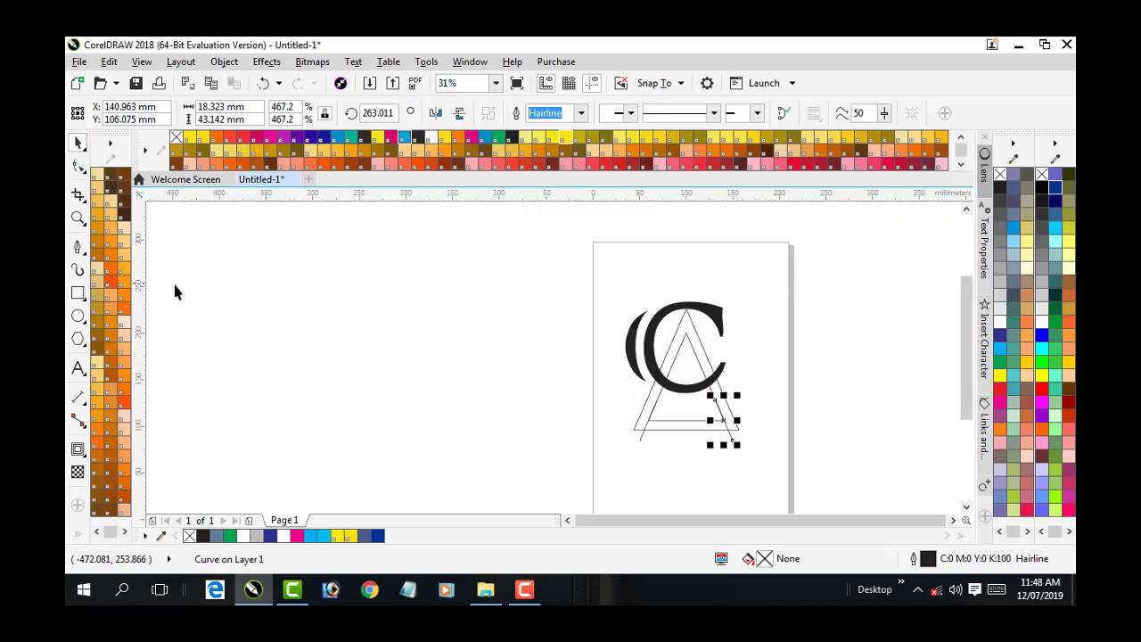
pyautogui.press('z')
pyautogui.moveTo(594, 286); pyautogui.dragTo(780, 467)
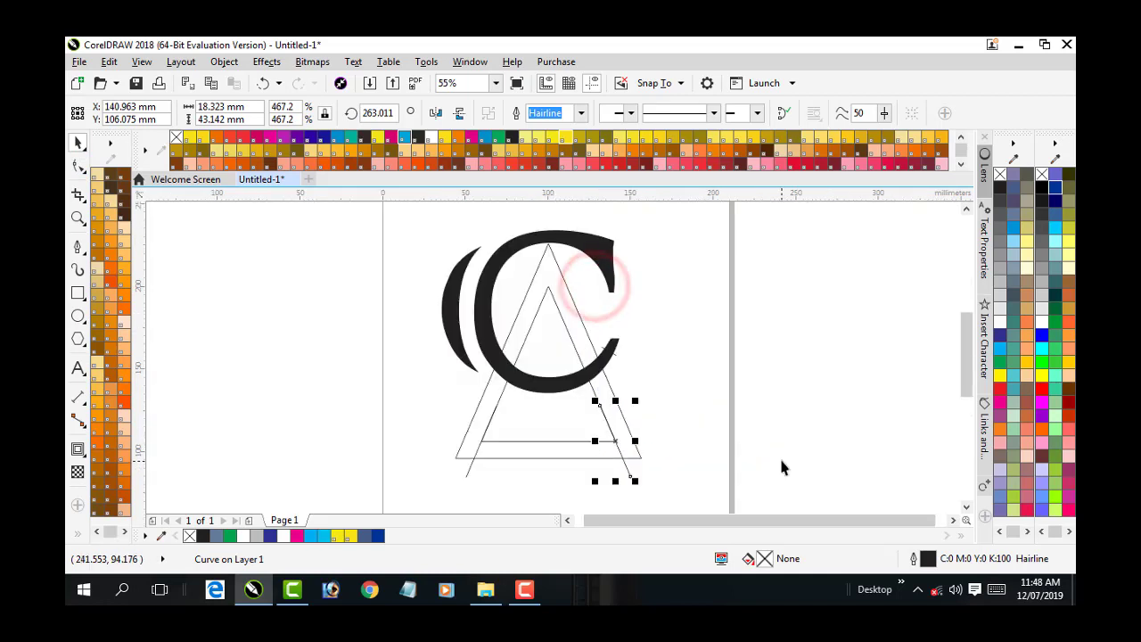
pyautogui.click(77, 142)
pyautogui.click(711, 360)
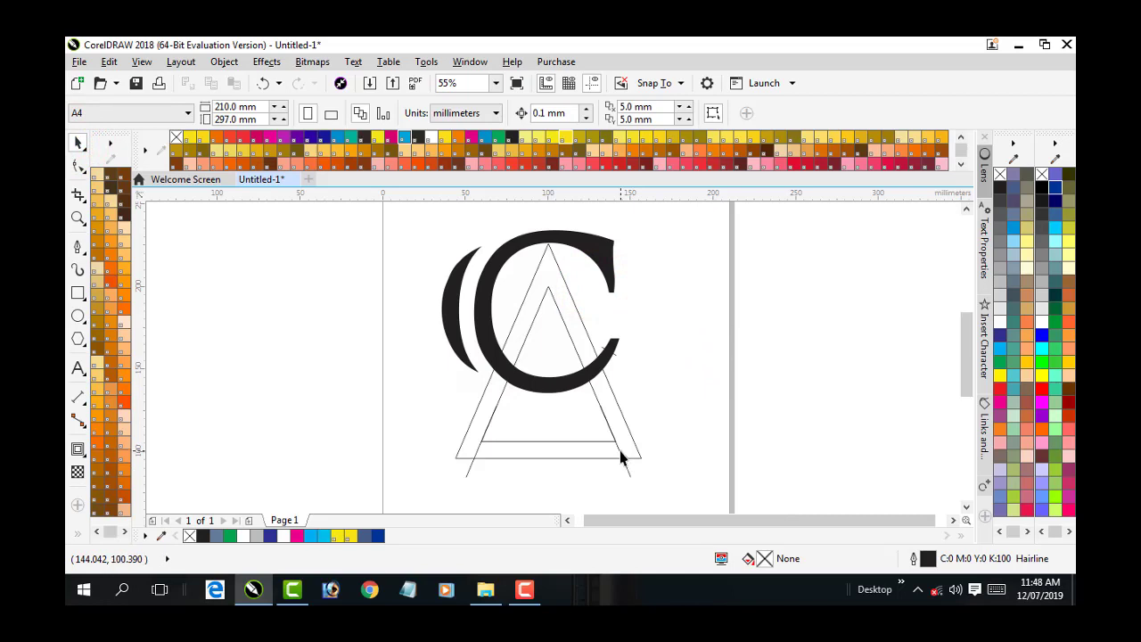
pyautogui.click(612, 353)
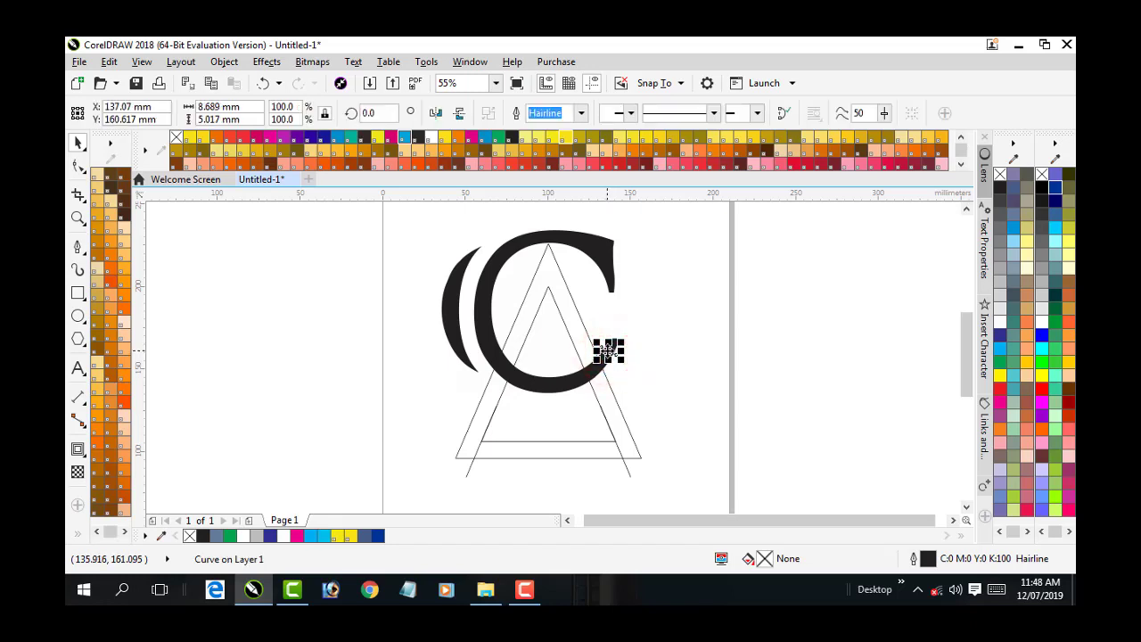
pyautogui.moveTo(608, 350); pyautogui.dragTo(605, 278)
pyautogui.click(581, 328)
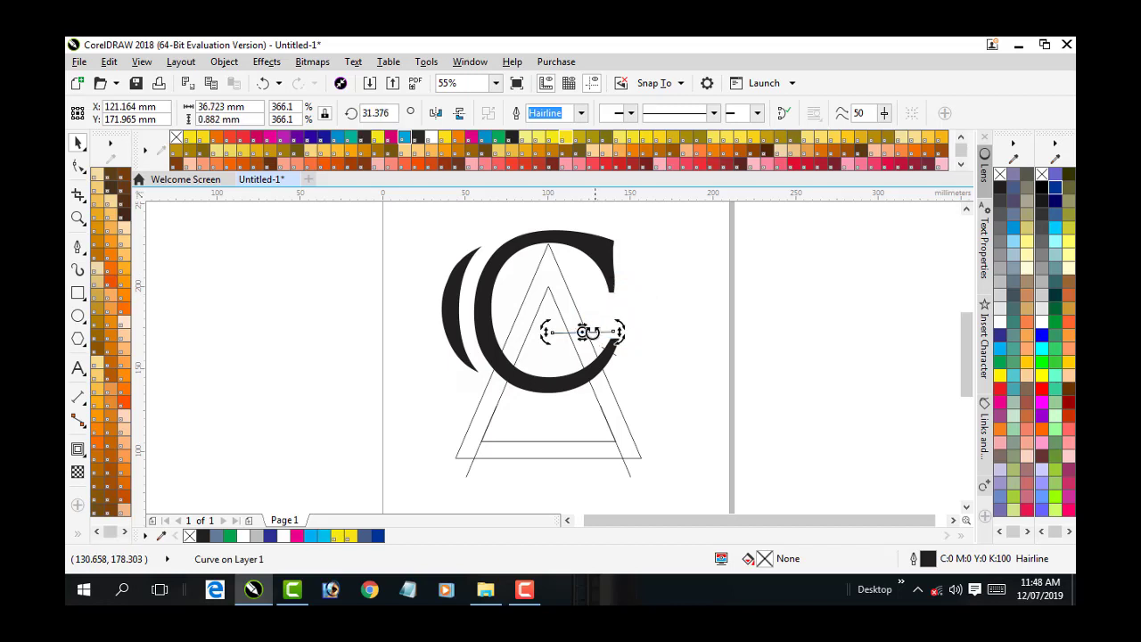
pyautogui.moveTo(585, 332)
pyautogui.mouseDown()
pyautogui.moveTo(594, 324)
pyautogui.moveTo(582, 330)
pyautogui.moveTo(580, 318)
pyautogui.moveTo(582, 330)
pyautogui.mouseUp()
pyautogui.click(624, 317)
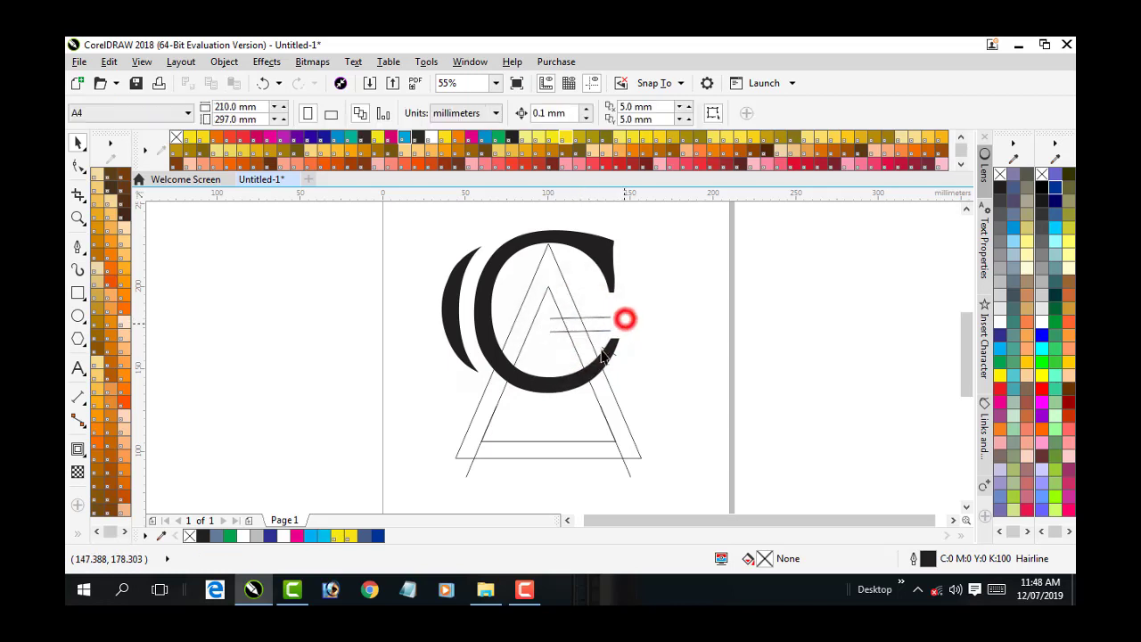
# Duplicate the short line on the C's lower tip a little closer to the tip's end.
pyautogui.click(610, 356)
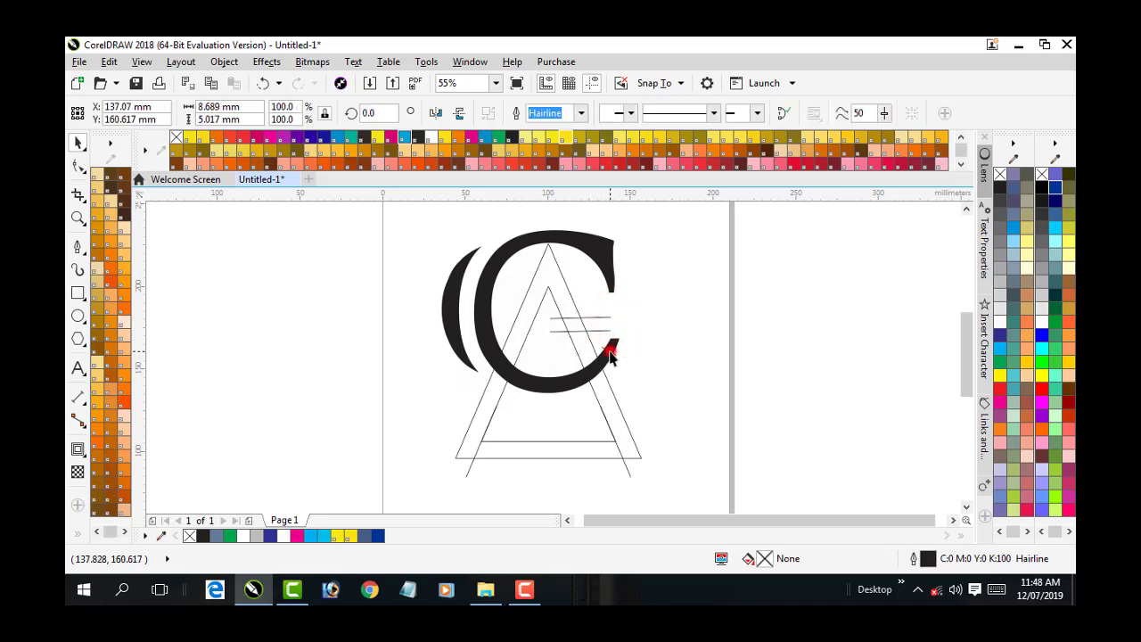
pyautogui.scroll(2, 607, 351)
pyautogui.scroll(1, 607, 351)
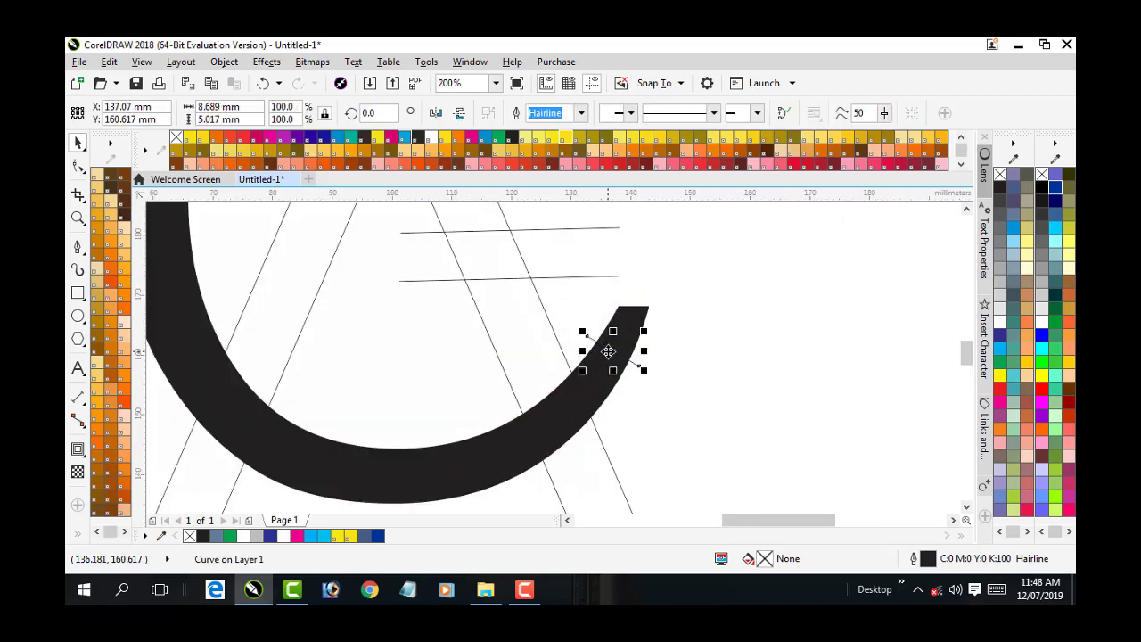
pyautogui.moveTo(607, 350); pyautogui.dragTo(628, 337)
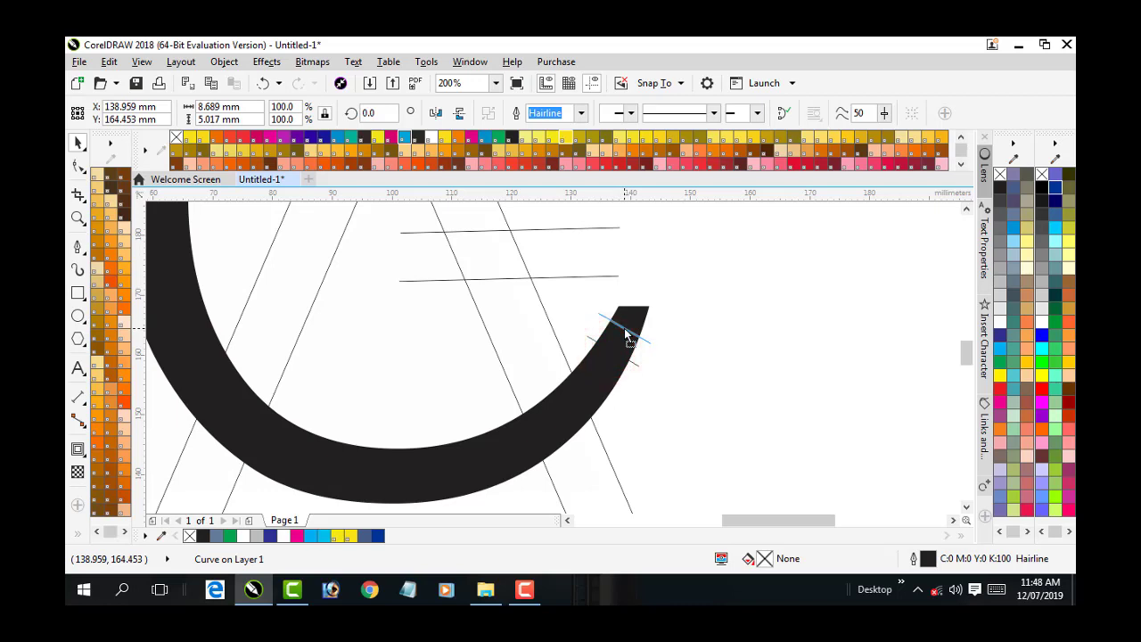
pyautogui.click(665, 323)
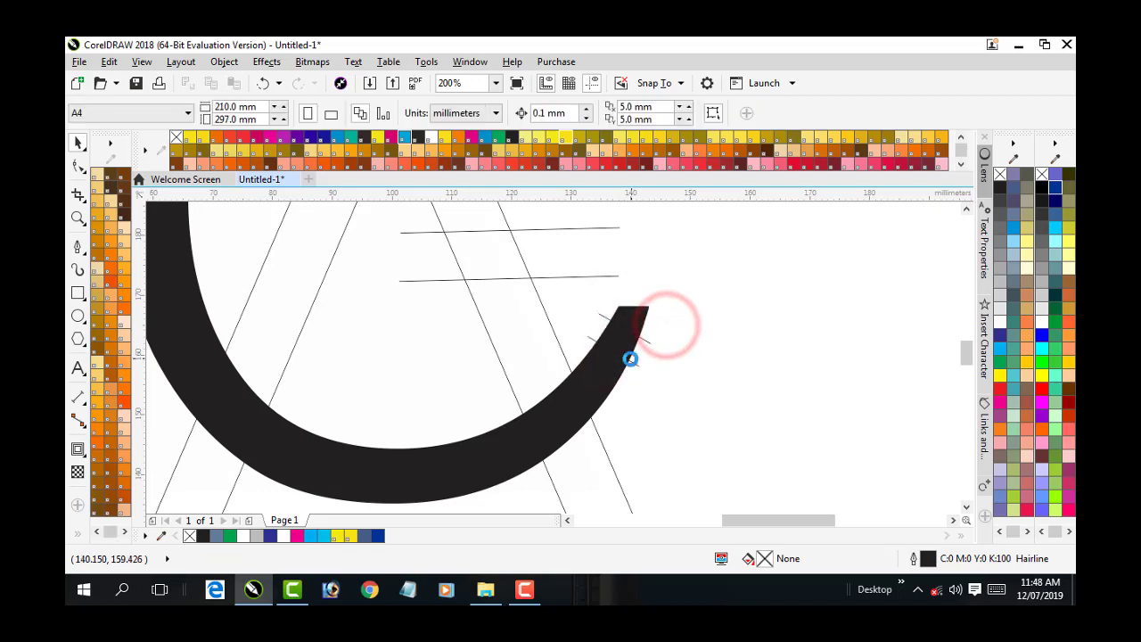
# Duplicate the left diagonal line beside the page and rotate the copy to about 210.2° so it lies horizontal.
pyautogui.scroll(-1, 629, 356)
pyautogui.scroll(-1, 630, 372)
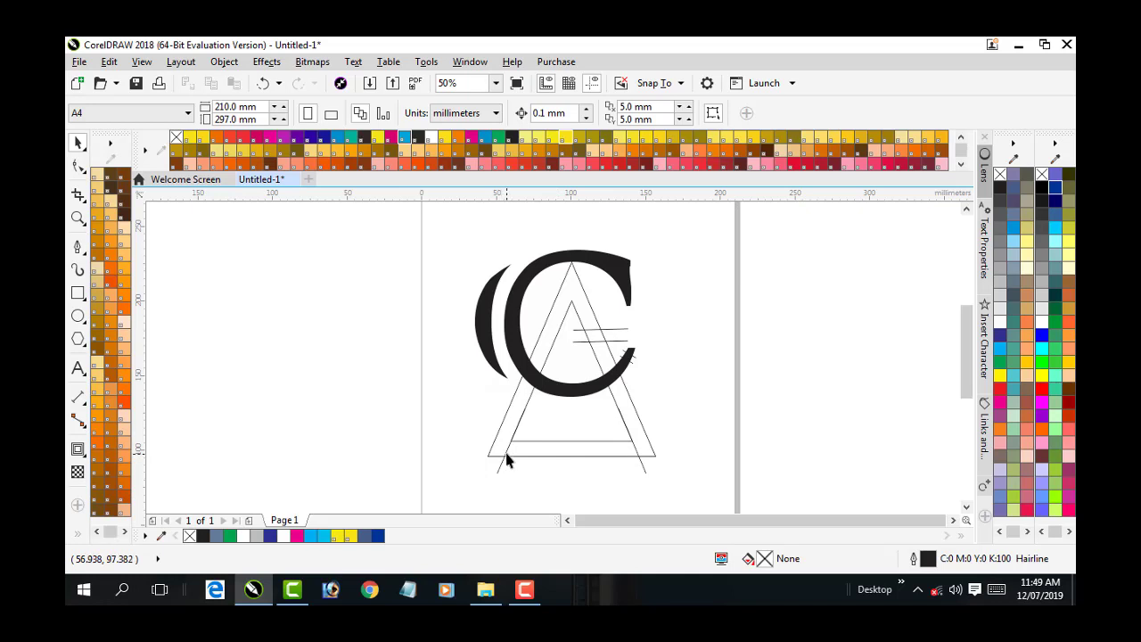
pyautogui.moveTo(504, 454)
pyautogui.mouseDown()
pyautogui.moveTo(534, 446)
pyautogui.moveTo(375, 415)
pyautogui.mouseUp()
pyautogui.click(375, 406)
pyautogui.click(373, 405)
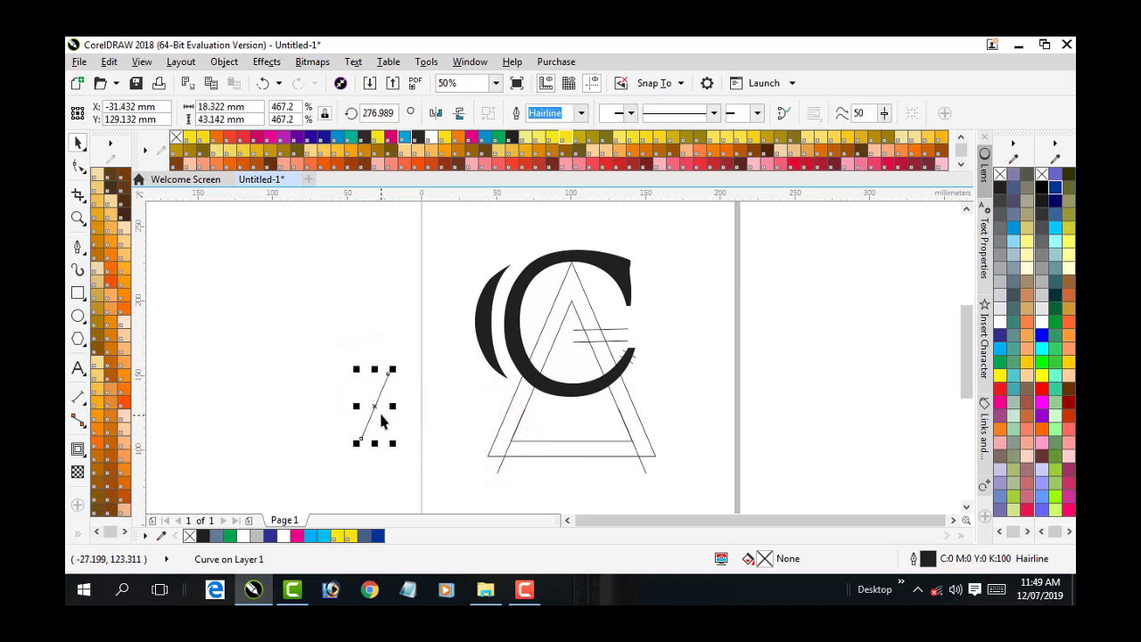
pyautogui.click(372, 406)
pyautogui.moveTo(394, 365); pyautogui.dragTo(453, 418)
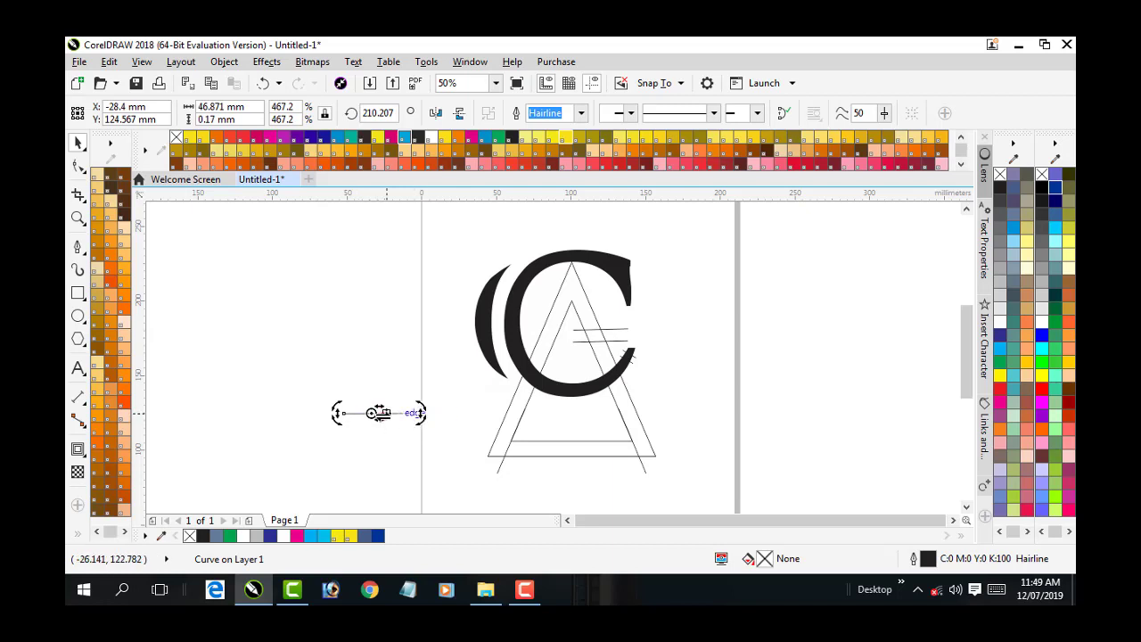
pyautogui.click(381, 409)
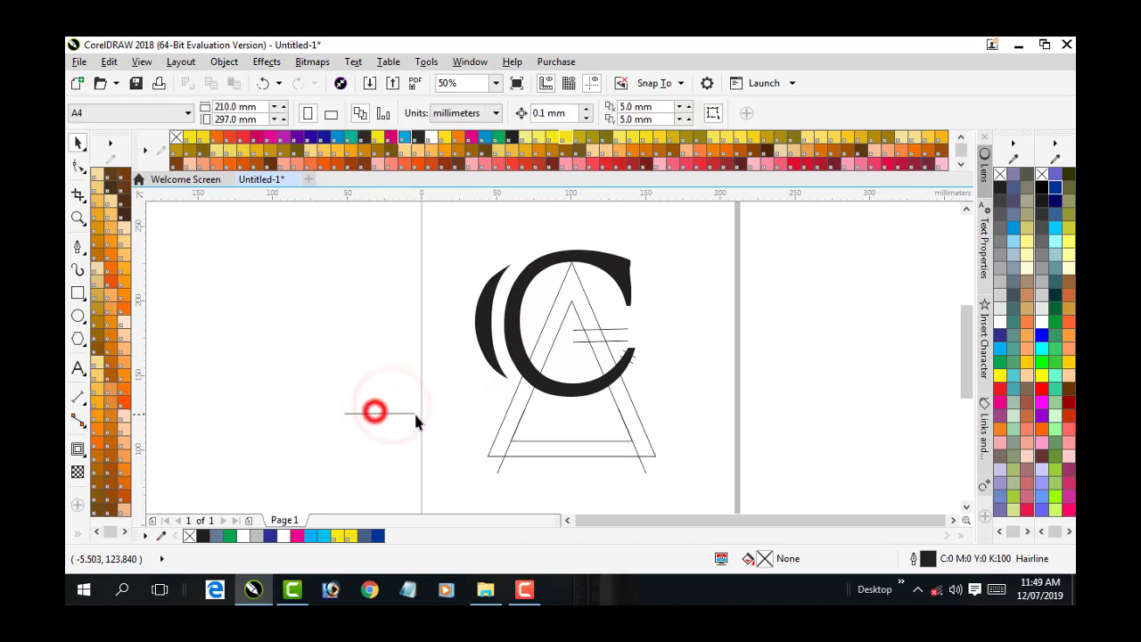
# Stretch the horizontal line to about 132 mm and place it across both triangle legs, just above the inner triangle's base.
pyautogui.click(379, 413)
pyautogui.moveTo(414, 411); pyautogui.dragTo(576, 431)
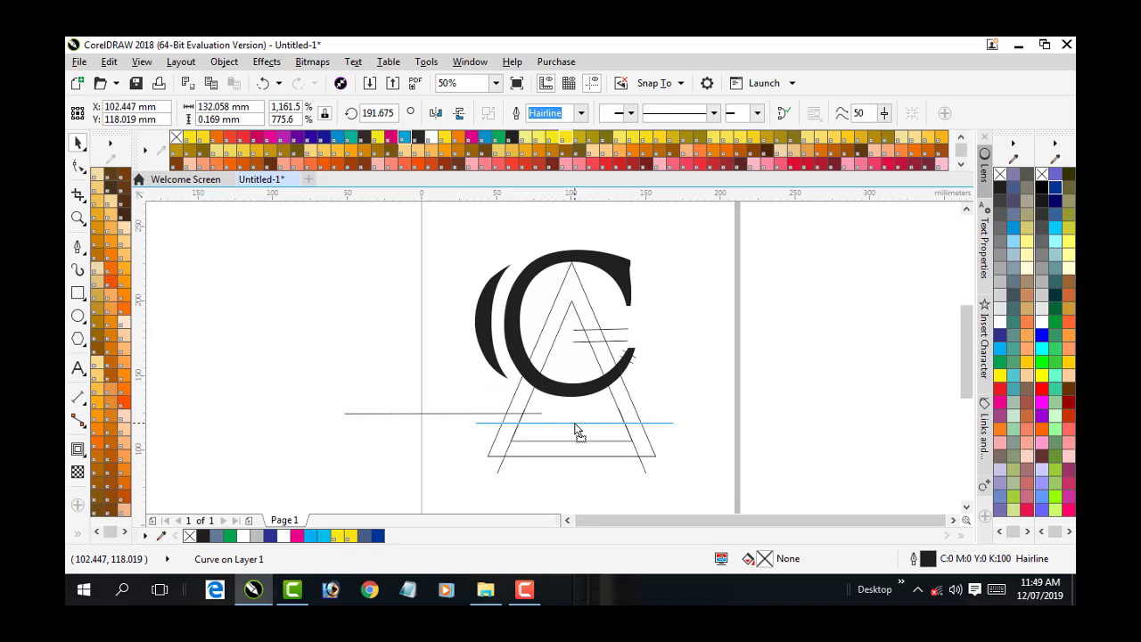
pyautogui.moveTo(574, 428); pyautogui.dragTo(576, 430)
pyautogui.moveTo(576, 429); pyautogui.dragTo(581, 430)
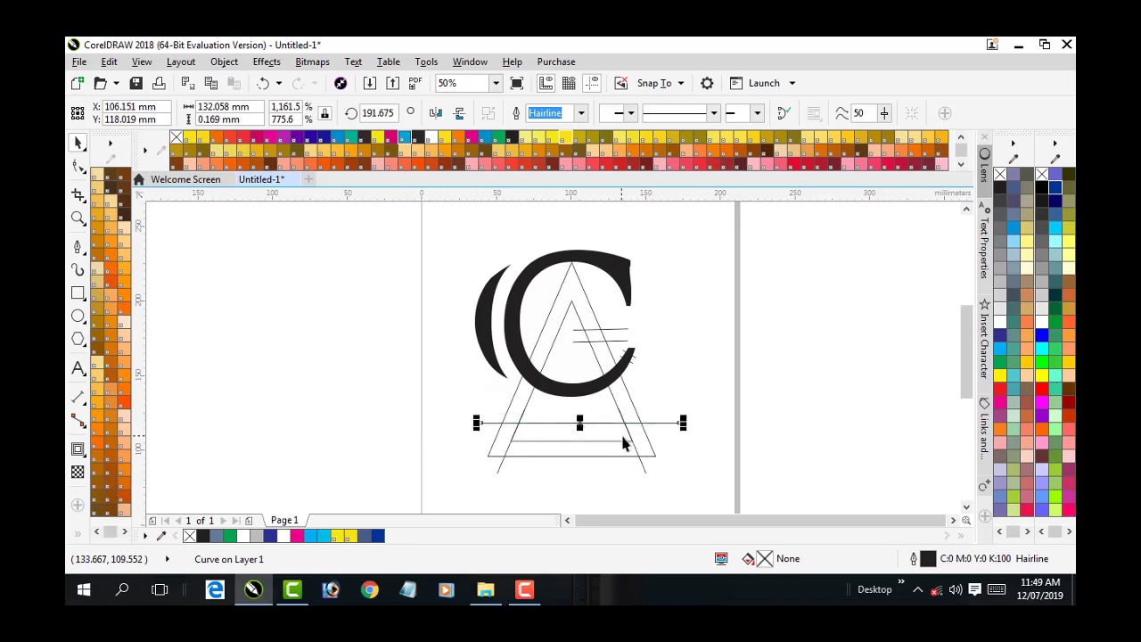
pyautogui.click(627, 481)
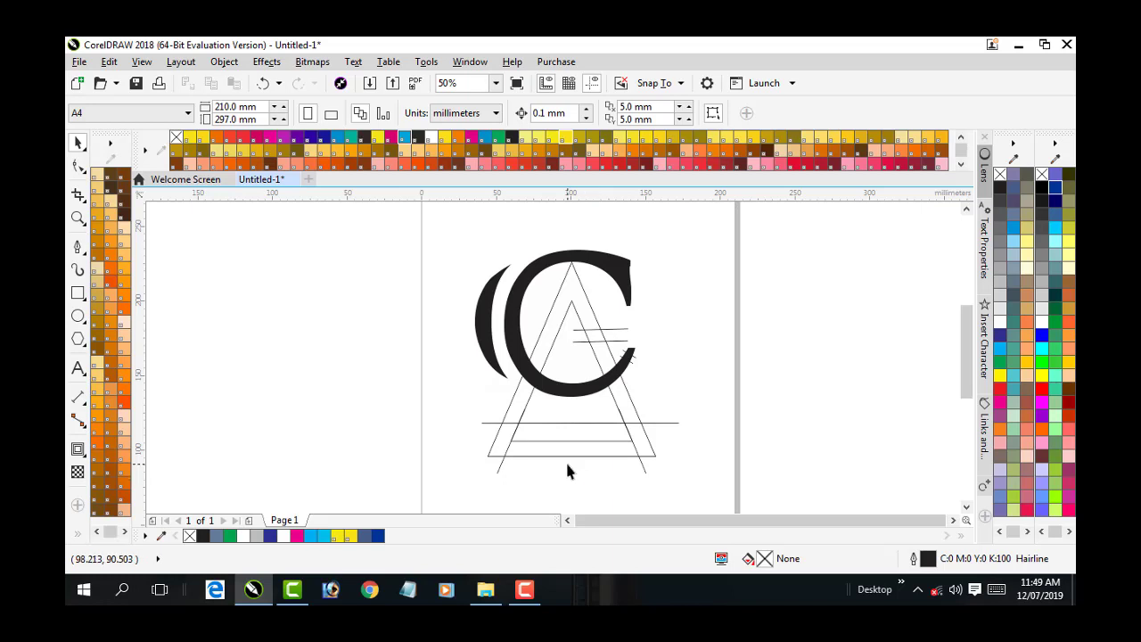
# Smart Fill the A's left leg and apex in blue-grey with a 2 px outline, including the part crossing the C.
pyautogui.click(77, 533)
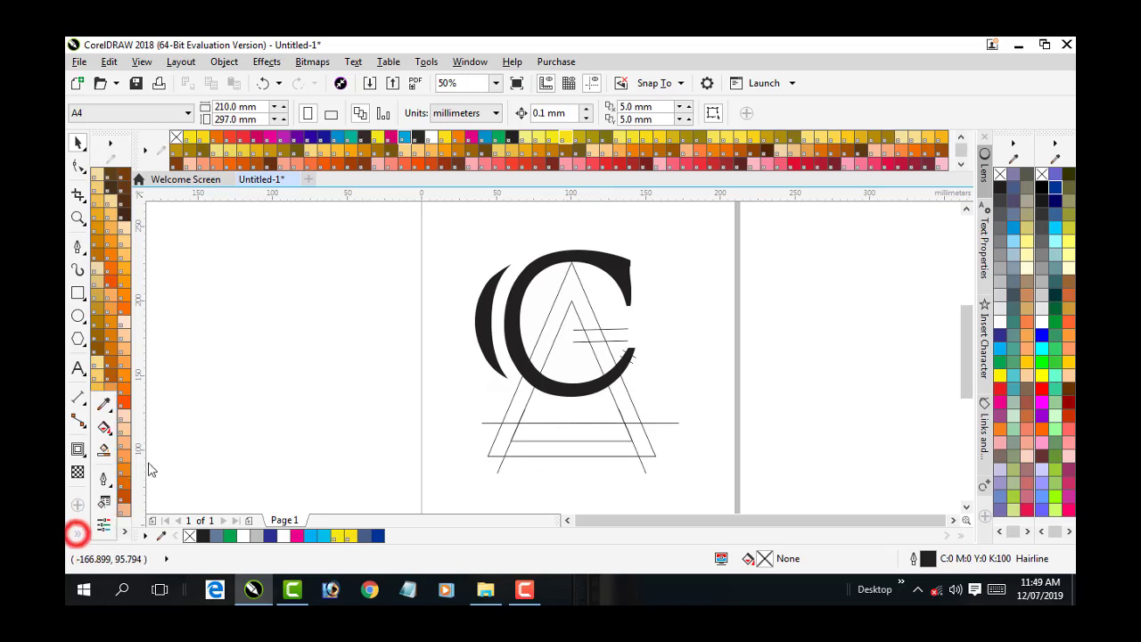
pyautogui.click(104, 449)
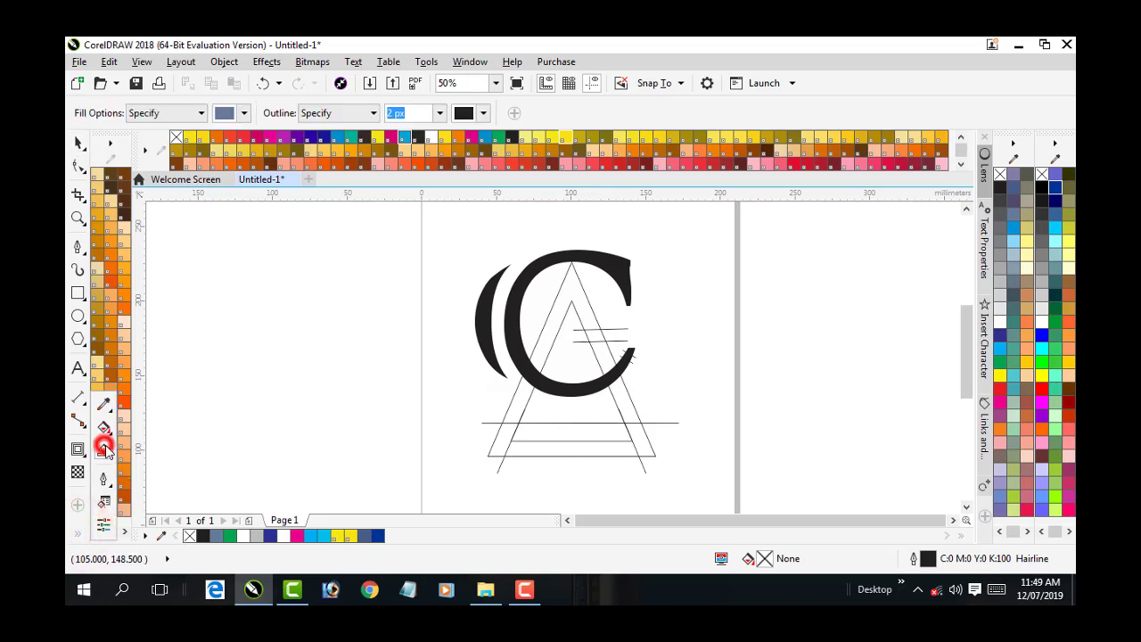
pyautogui.click(327, 374)
pyautogui.click(519, 402)
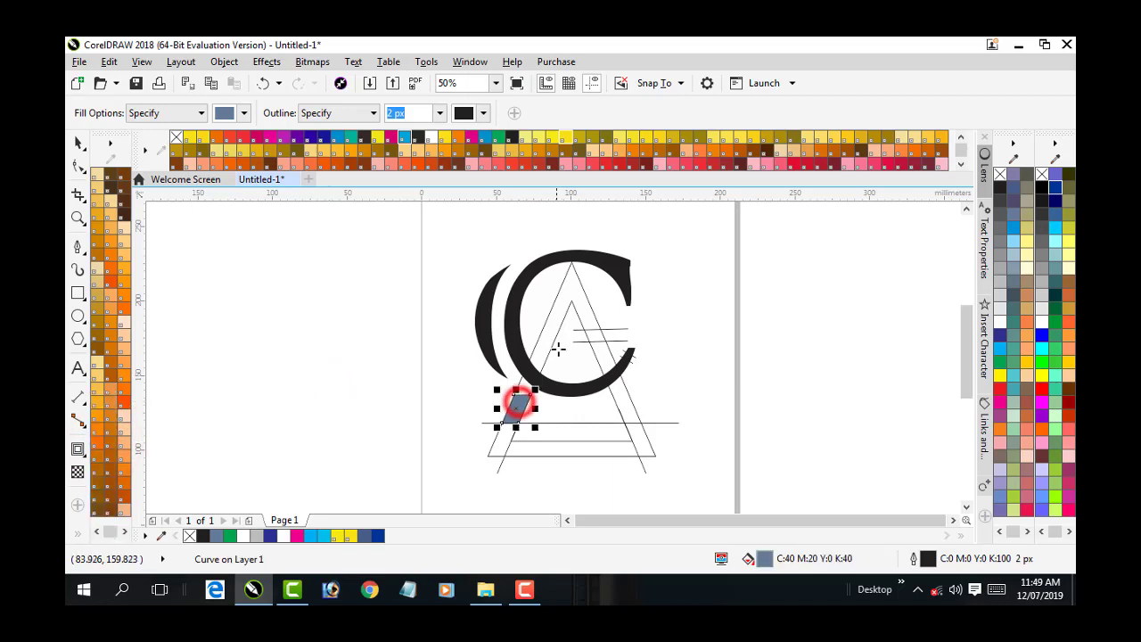
pyautogui.click(523, 385)
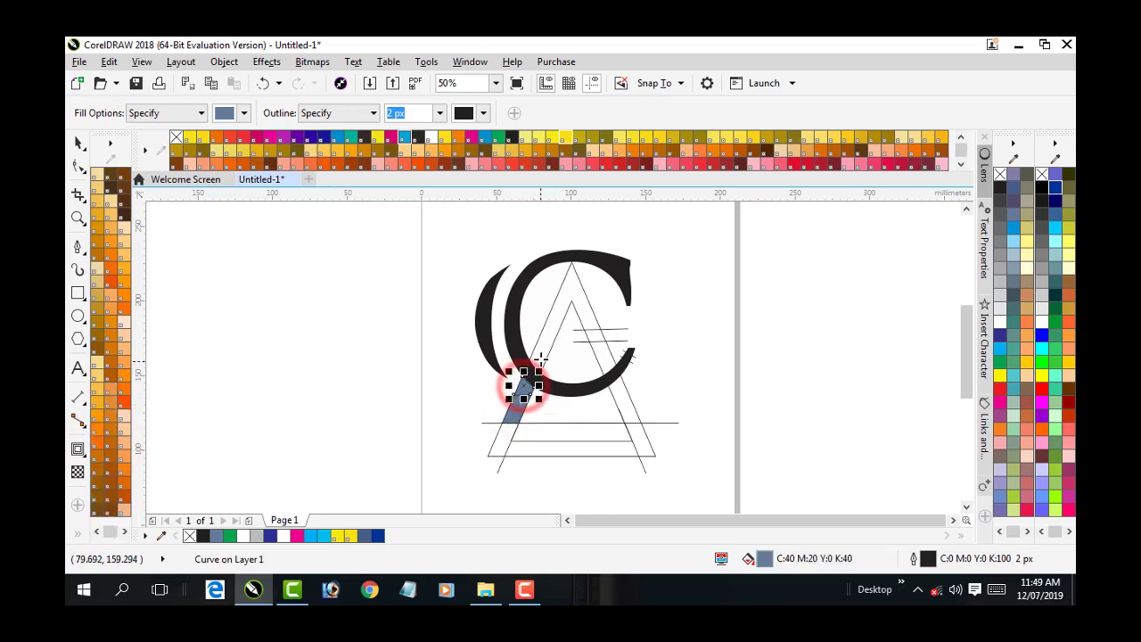
pyautogui.click(540, 357)
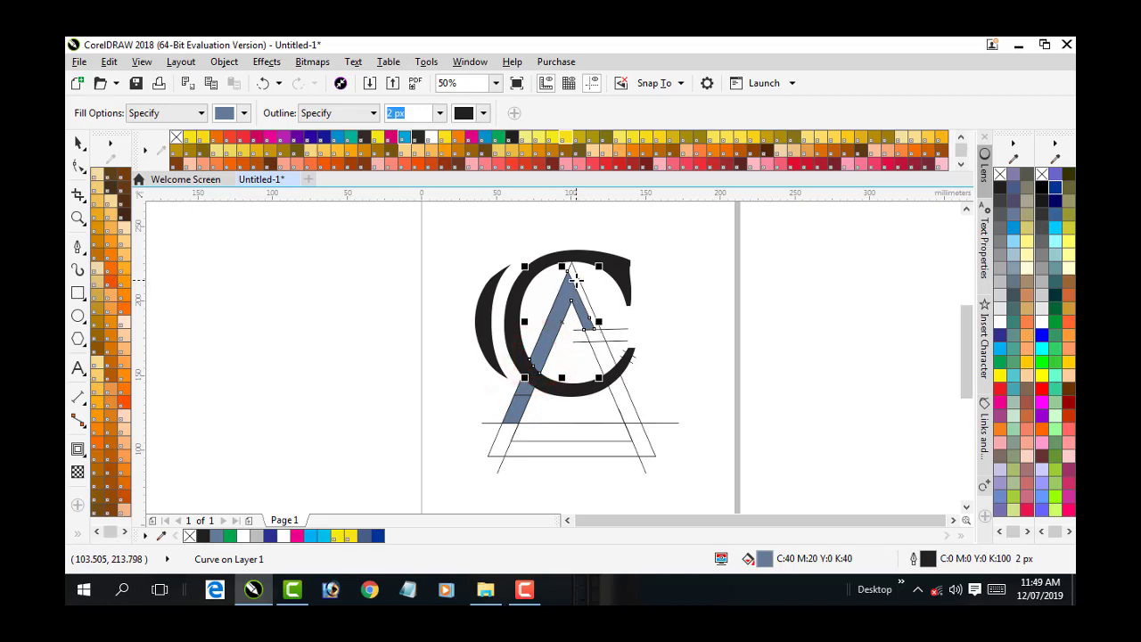
pyautogui.click(578, 281)
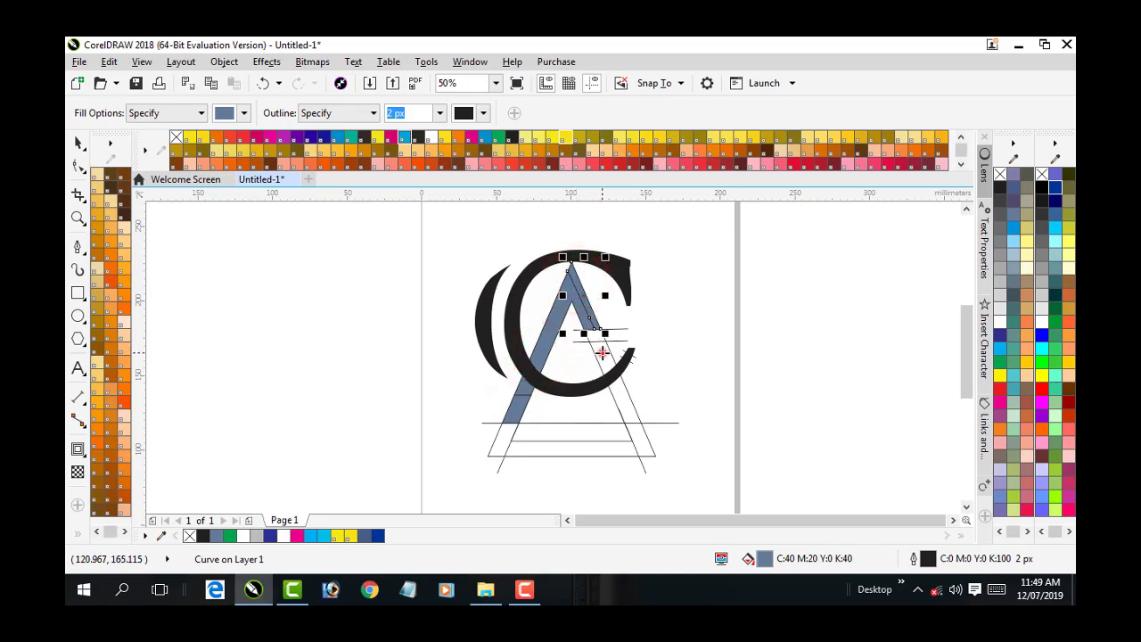
# Smart Fill the A's right leg in blue-grey from the lower short horizontal line down to the long one, including the C overlap.
pyautogui.click(603, 353)
pyautogui.click(607, 354)
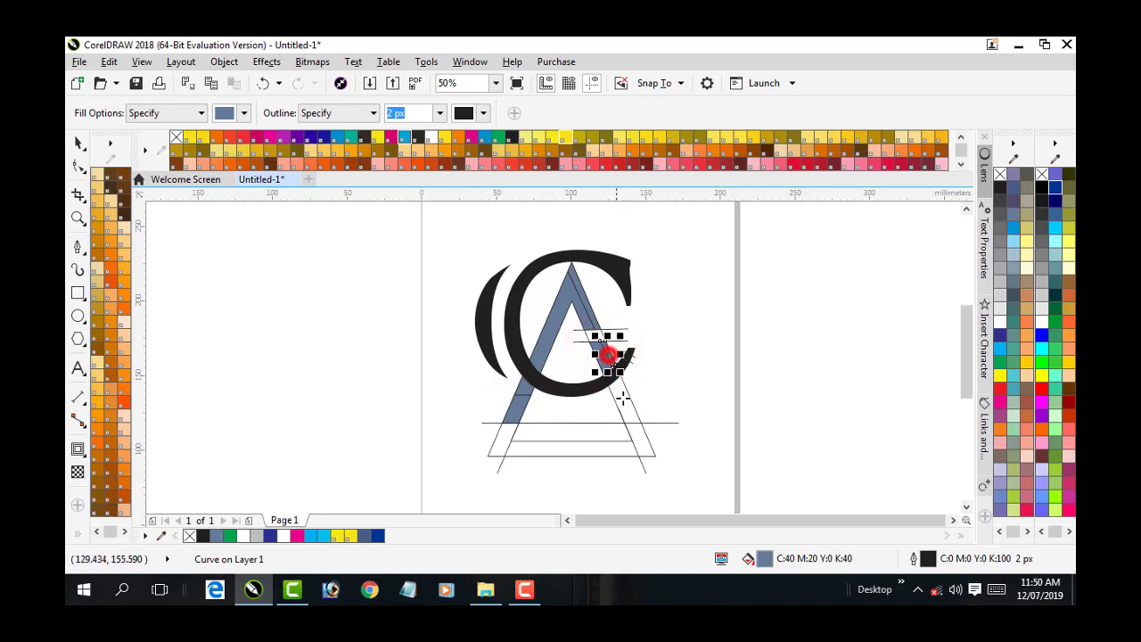
pyautogui.click(621, 398)
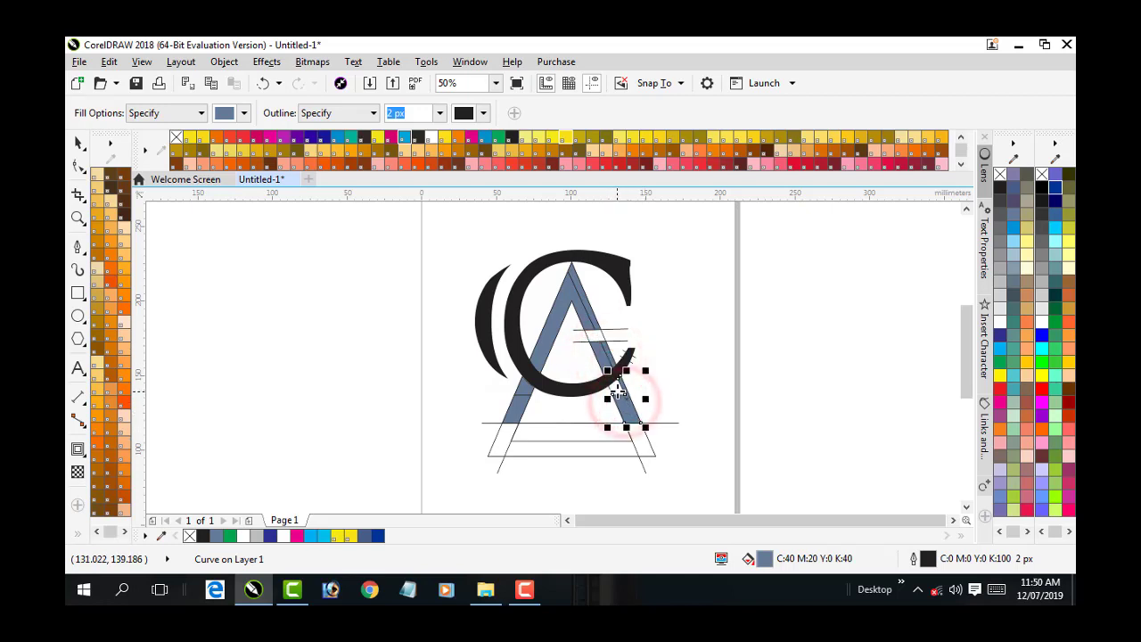
pyautogui.click(617, 390)
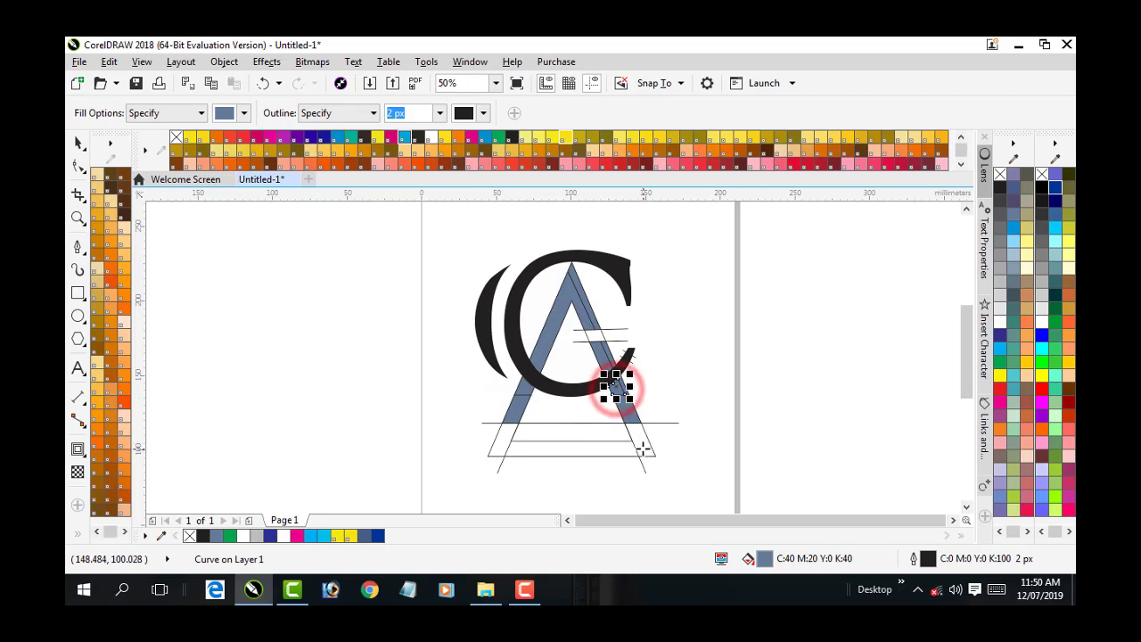
# Smart Fill the A's left foot, the C, its cut-off lower tip and the crescent in blue-grey with a 2 px outline.
pyautogui.click(508, 435)
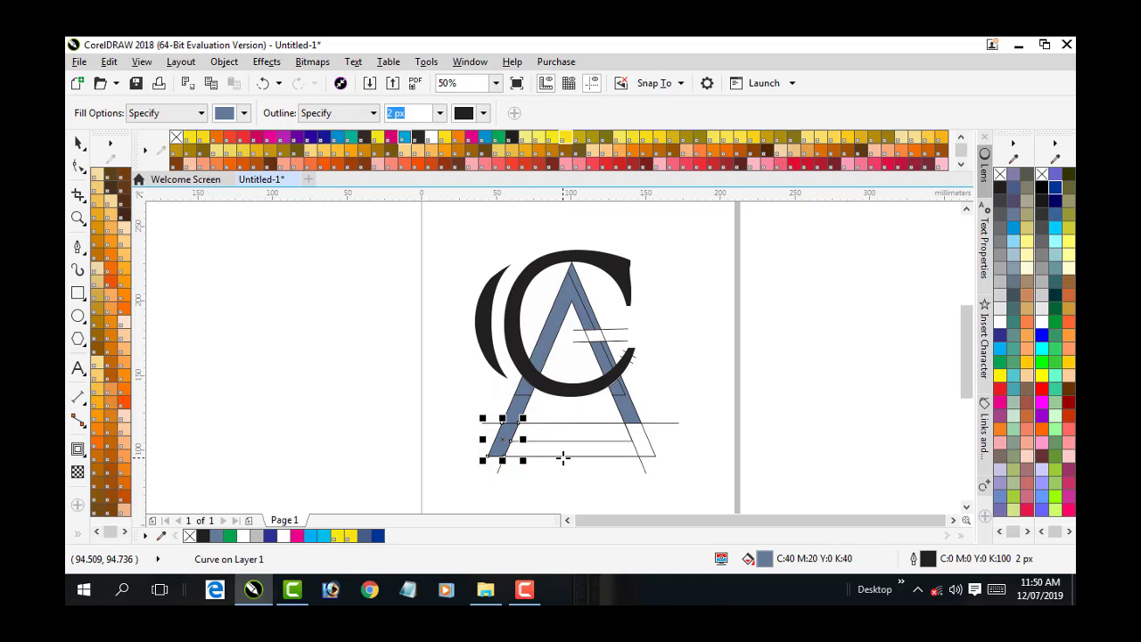
pyautogui.click(512, 330)
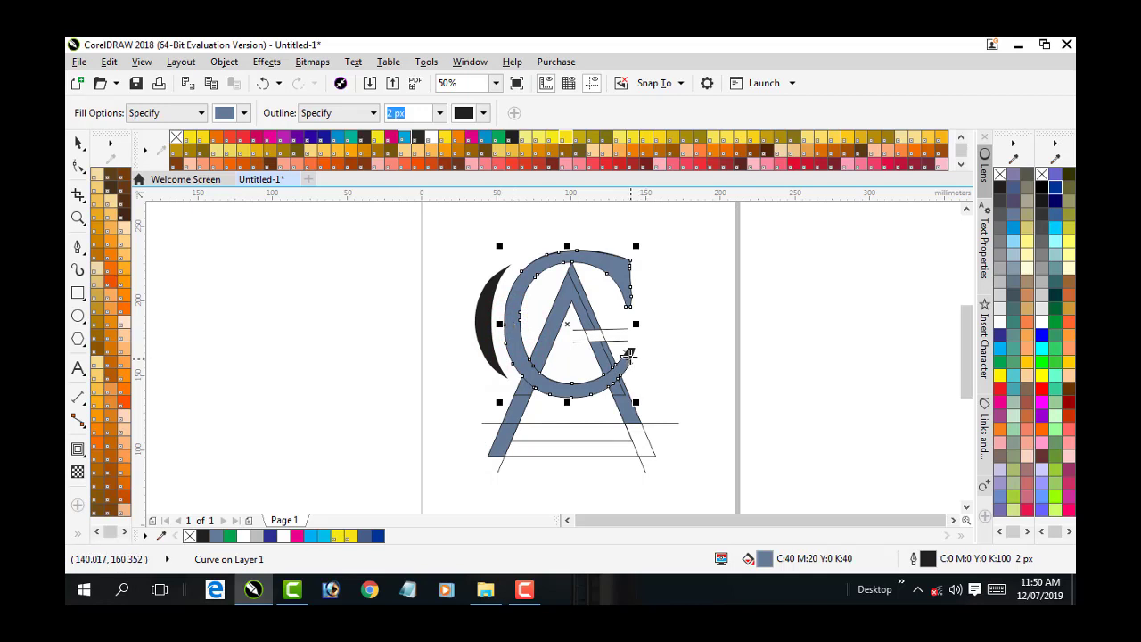
pyautogui.click(629, 350)
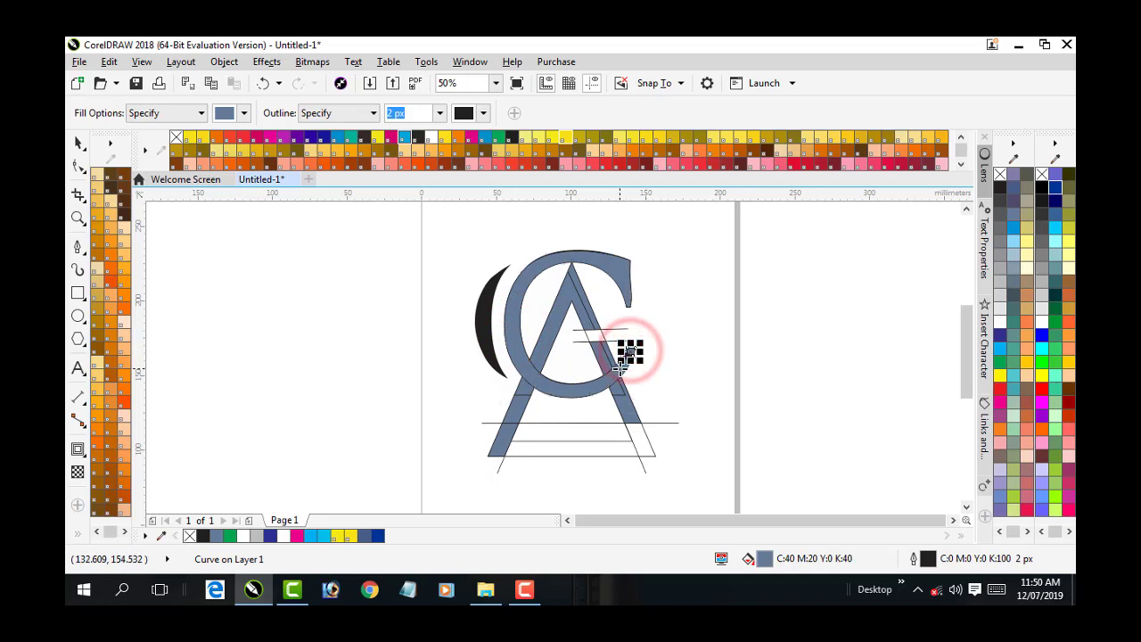
pyautogui.scroll(1, 624, 365)
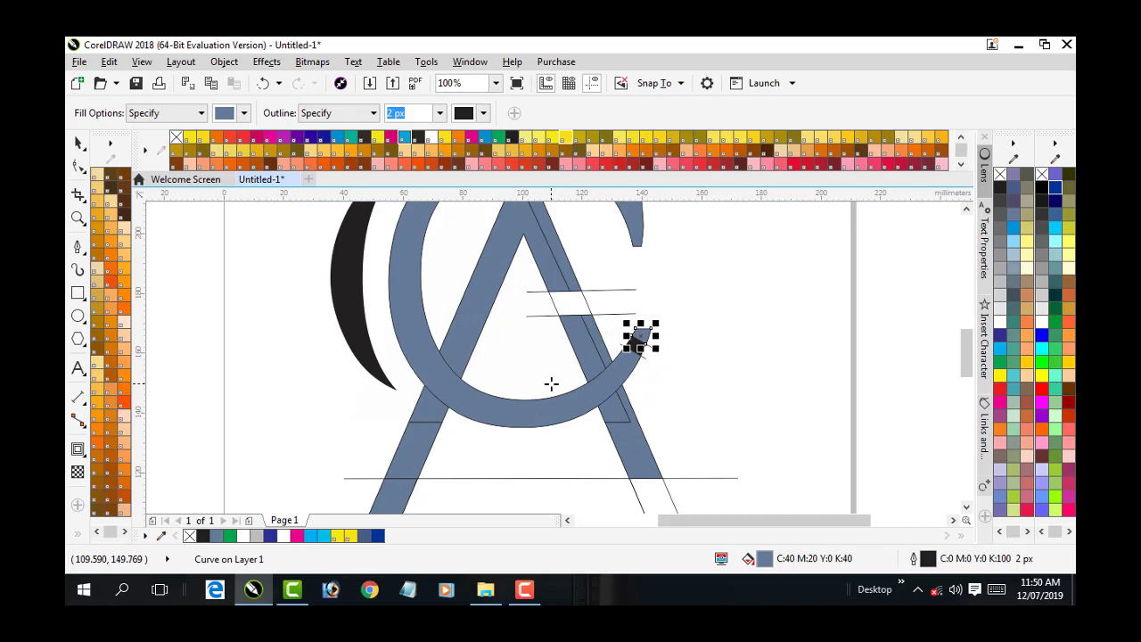
pyautogui.scroll(-1, 551, 383)
pyautogui.click(452, 340)
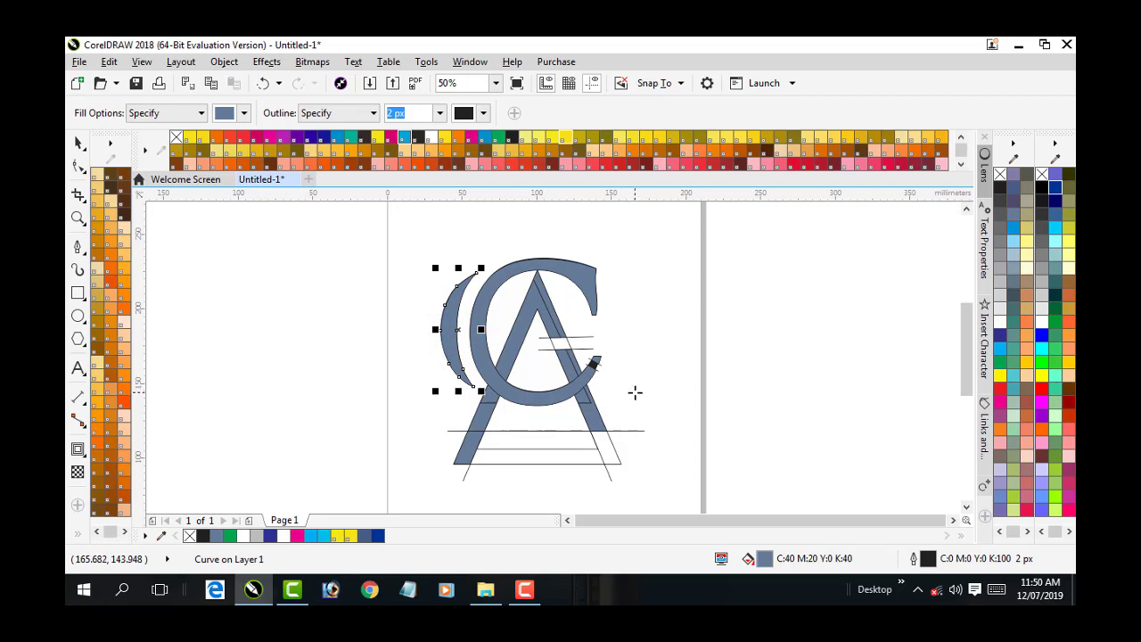
pyautogui.scroll(-1, 602, 425)
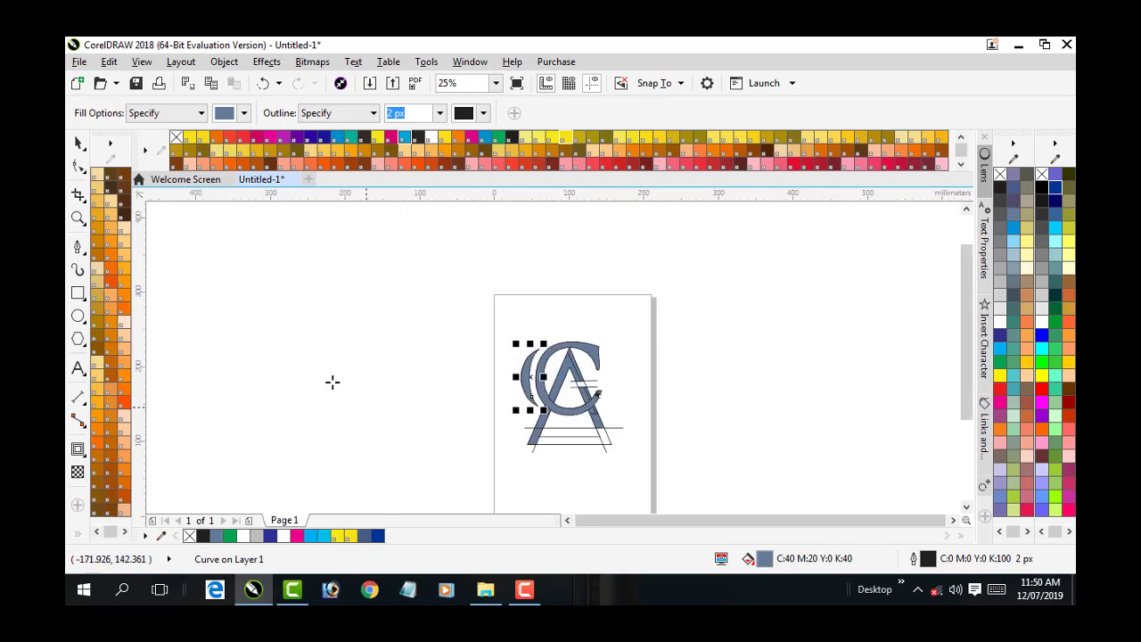
# Place a copy of the filled crescent beside the page, repeating the same offset for the C and the A's left leg with apex.
pyautogui.click(77, 142)
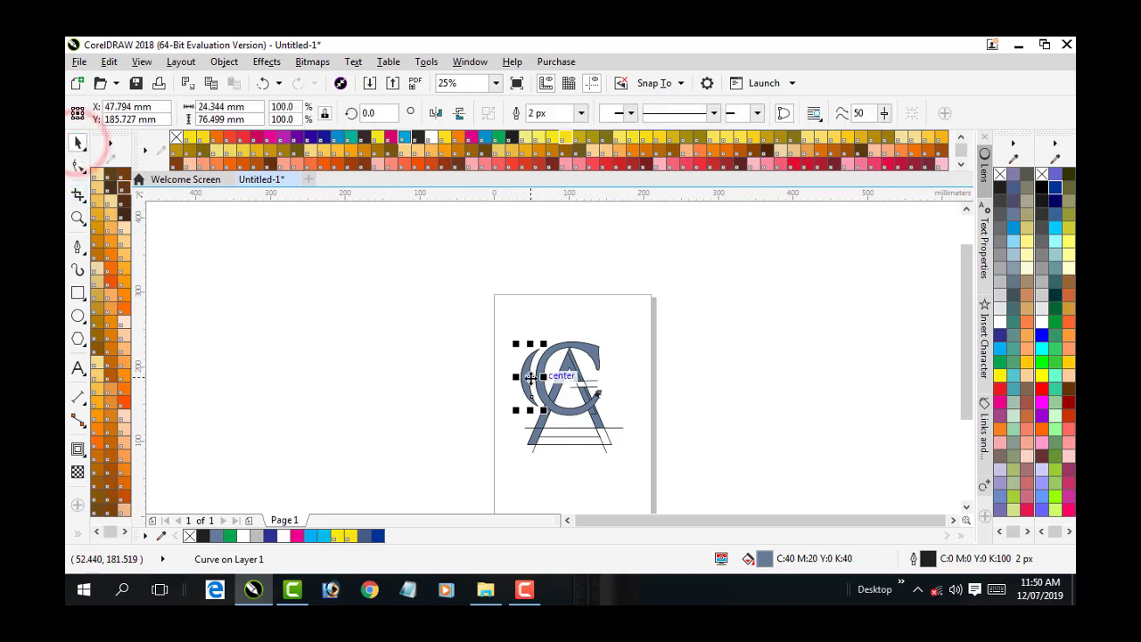
pyautogui.moveTo(525, 370); pyautogui.dragTo(255, 318)
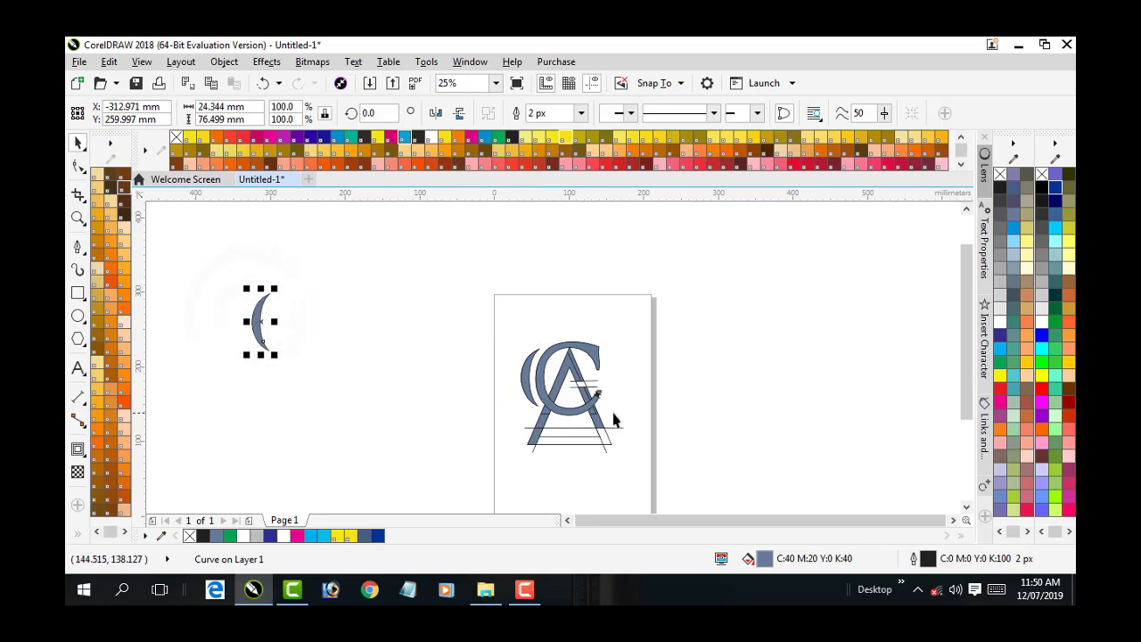
pyautogui.click(542, 385)
pyautogui.hotkey('ctrl', 'r')
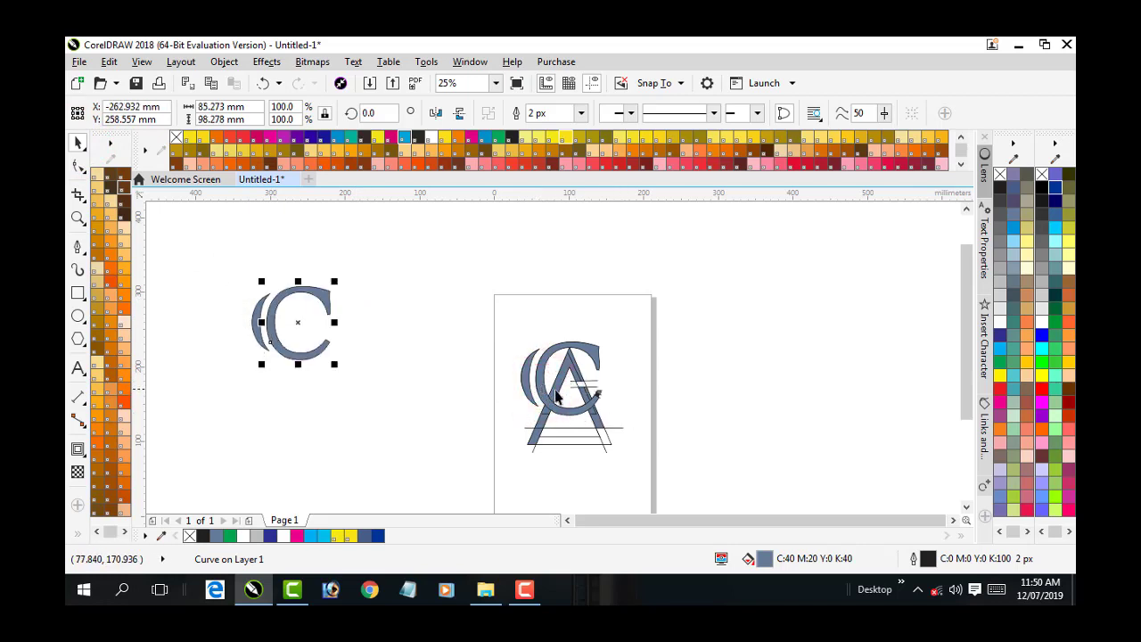
pyautogui.click(557, 393)
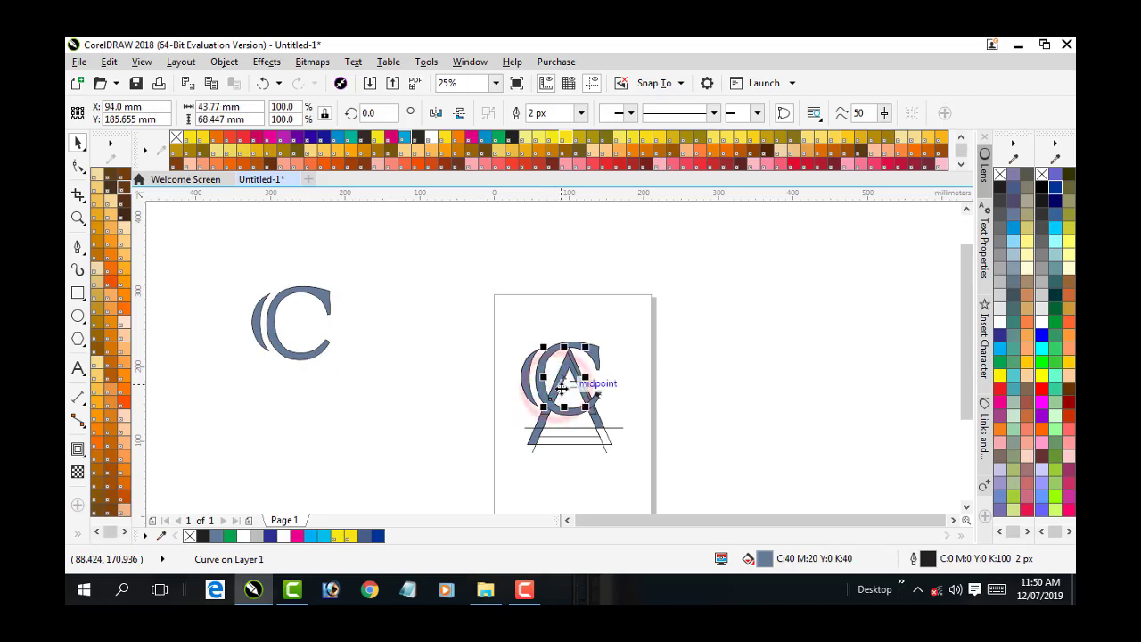
pyautogui.hotkey('ctrl', 'r')
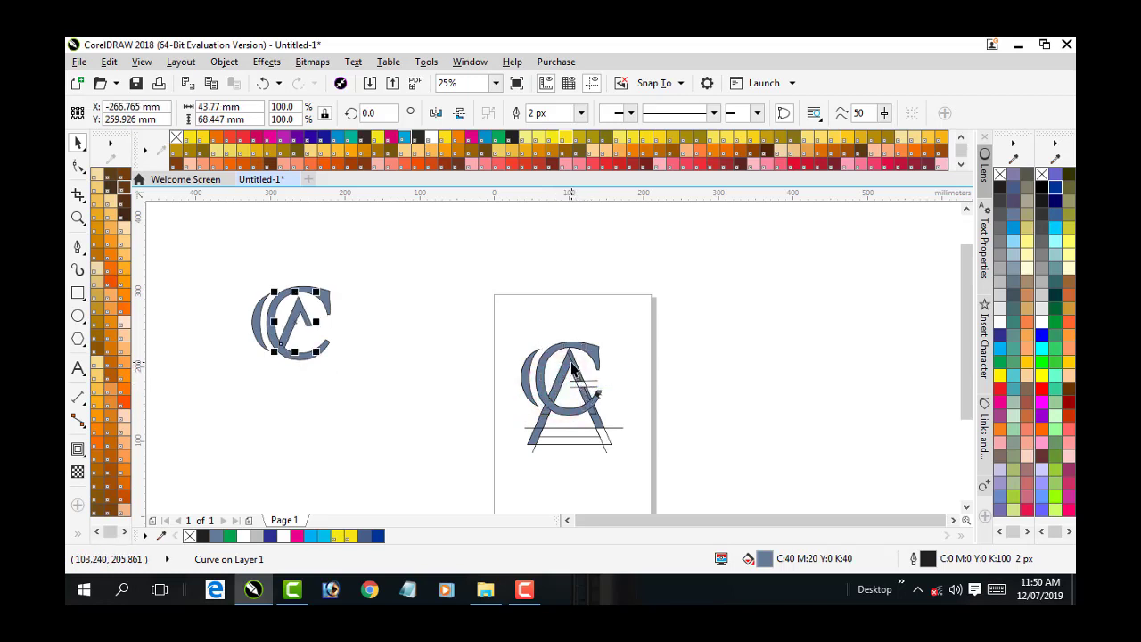
# Copy the A's right-leg piece below the gap and the narrow strip along its upper right leg with the same offset.
pyautogui.click(555, 392)
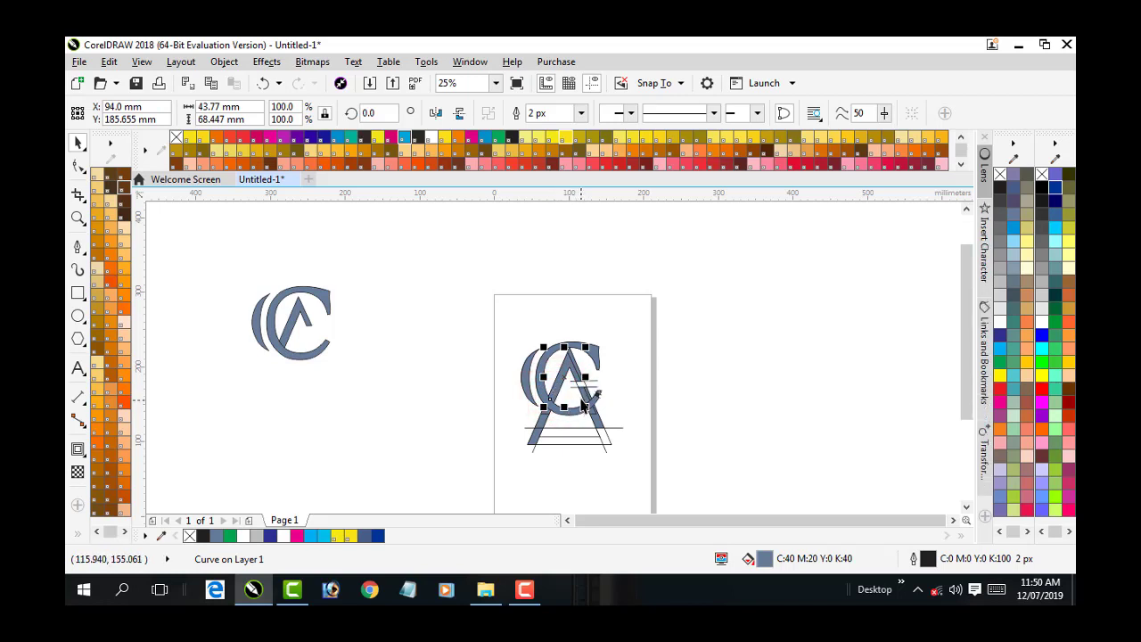
pyautogui.click(584, 398)
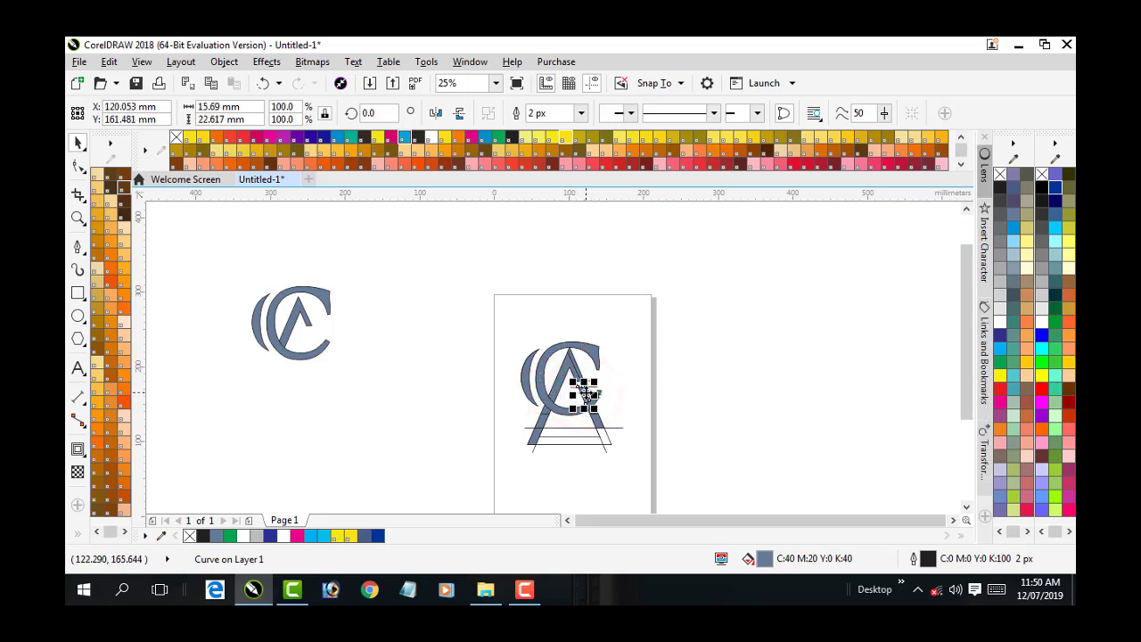
pyautogui.hotkey('ctrl', 'r')
pyautogui.scroll(2, 594, 397)
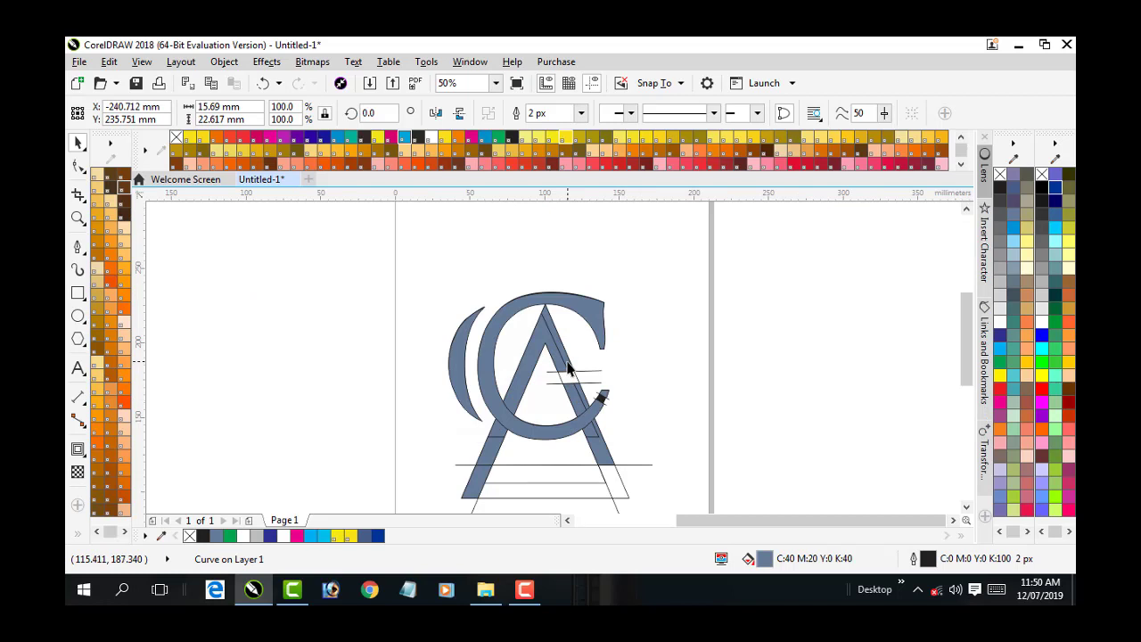
pyautogui.scroll(-2, 567, 367)
pyautogui.click(567, 364)
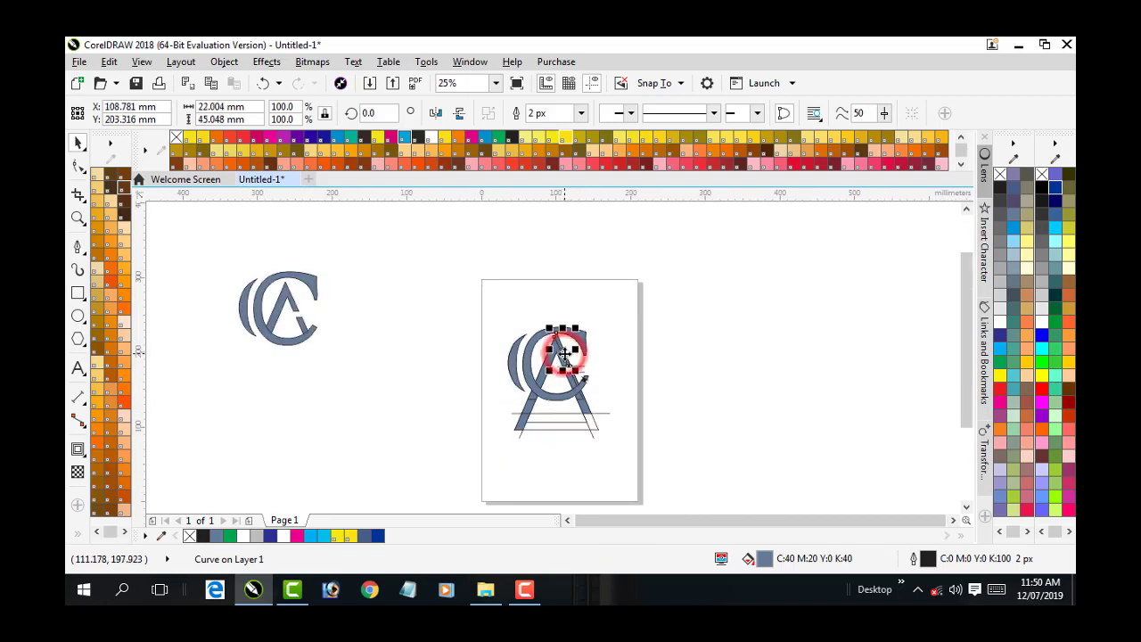
pyautogui.hotkey('ctrl', 'r')
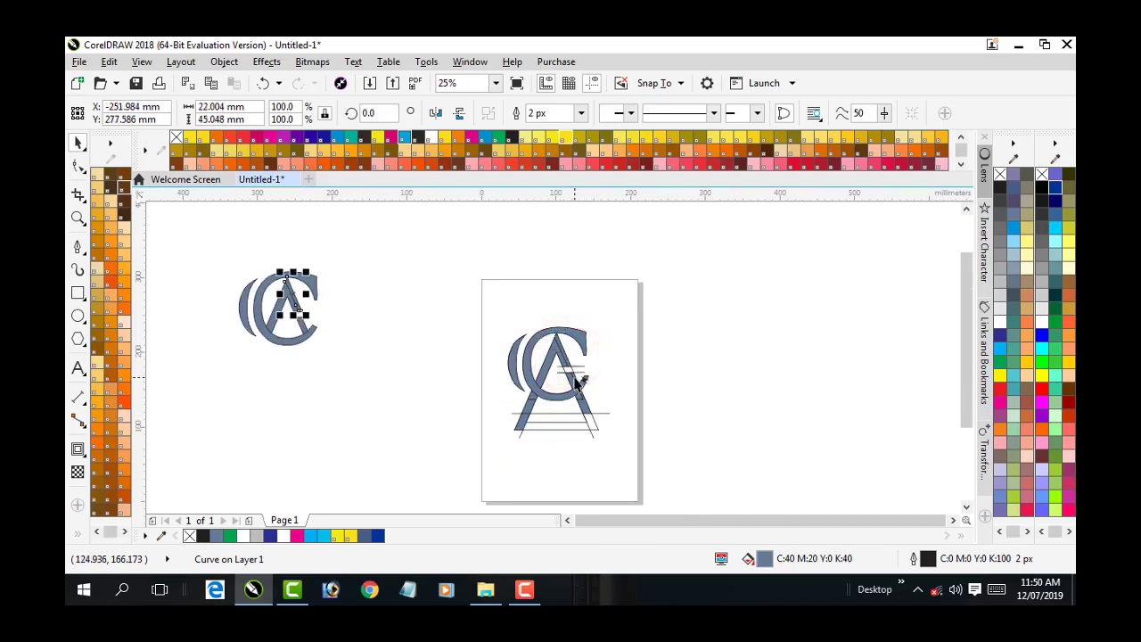
# Copy the remaining lower right-leg pieces of the A, including the narrow strip and the foot, with the same offset.
pyautogui.click(577, 380)
pyautogui.hotkey('ctrl', 'r')
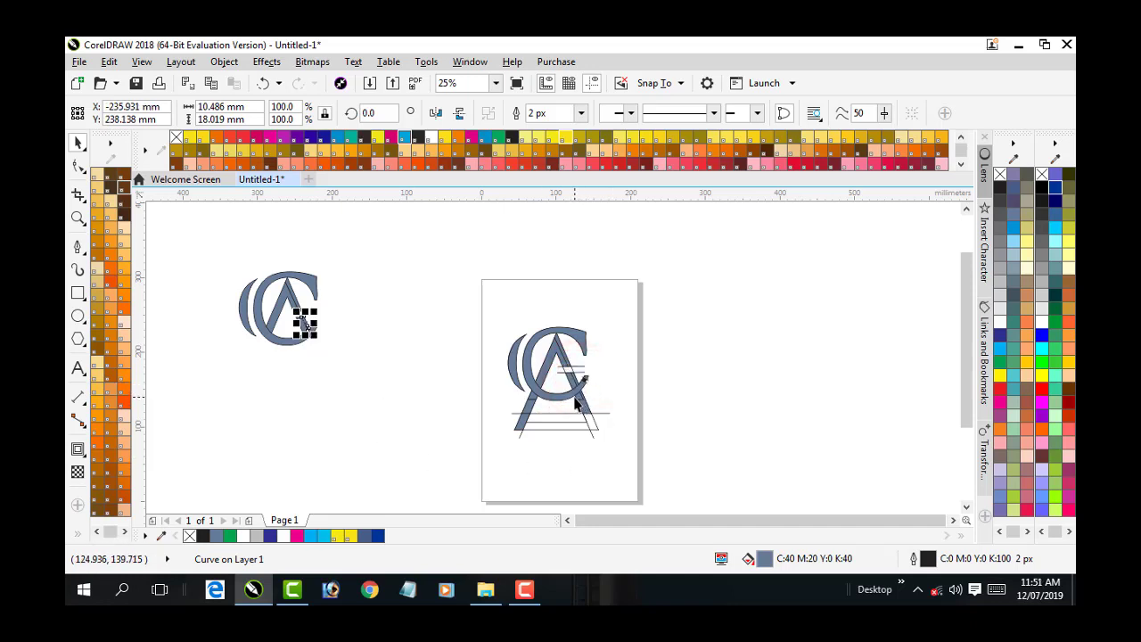
pyautogui.click(577, 403)
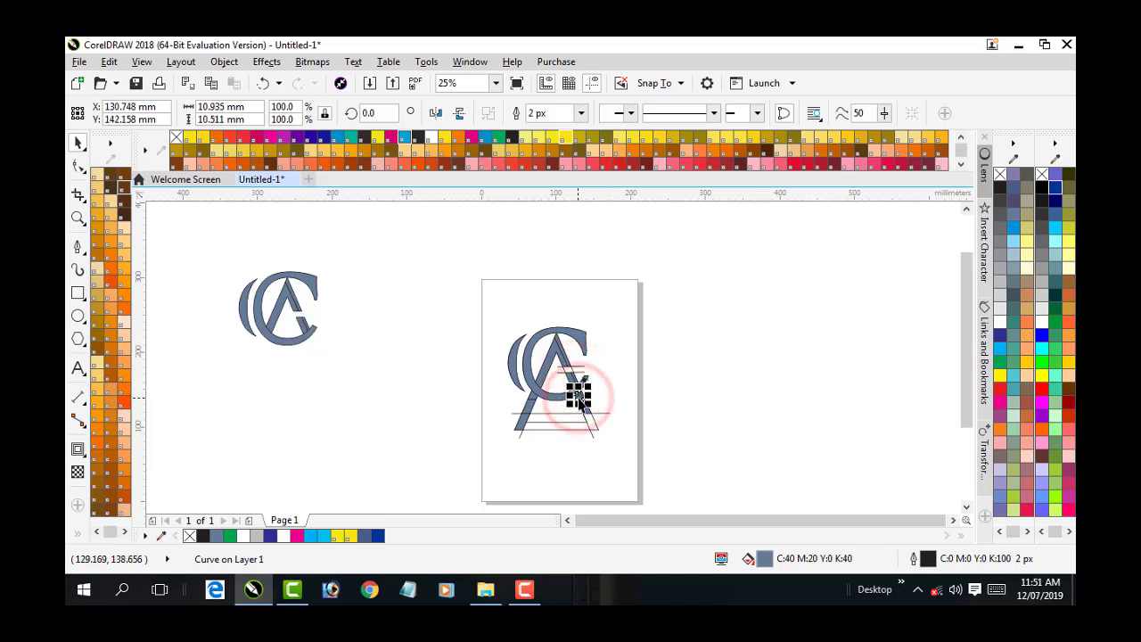
pyautogui.hotkey('ctrl', 'r')
pyautogui.click(586, 408)
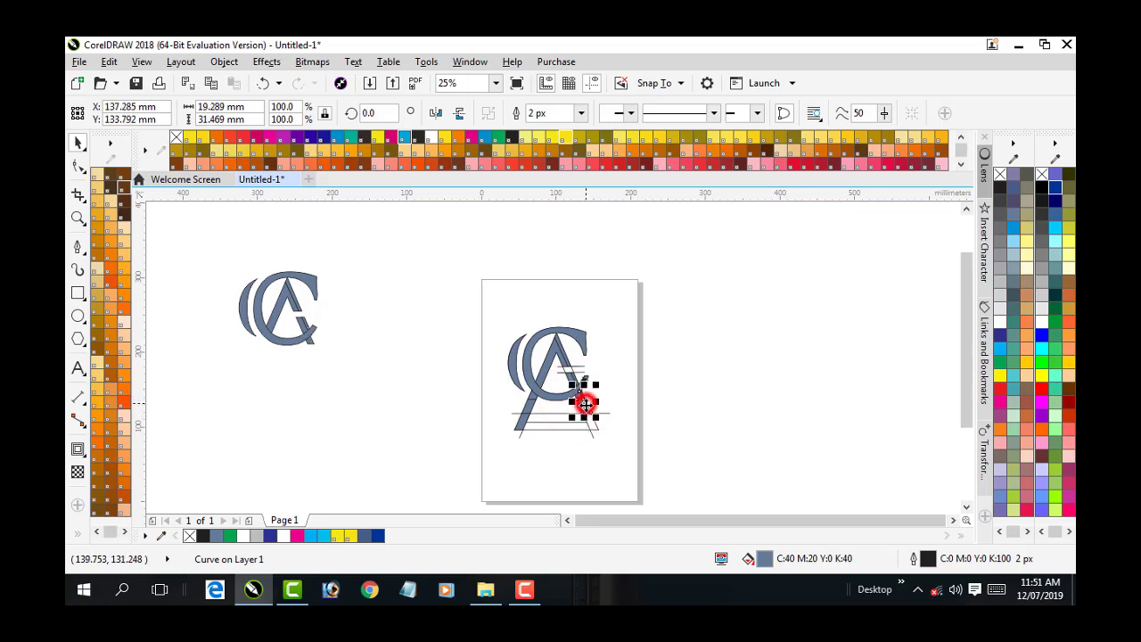
pyautogui.hotkey('ctrl', 'r')
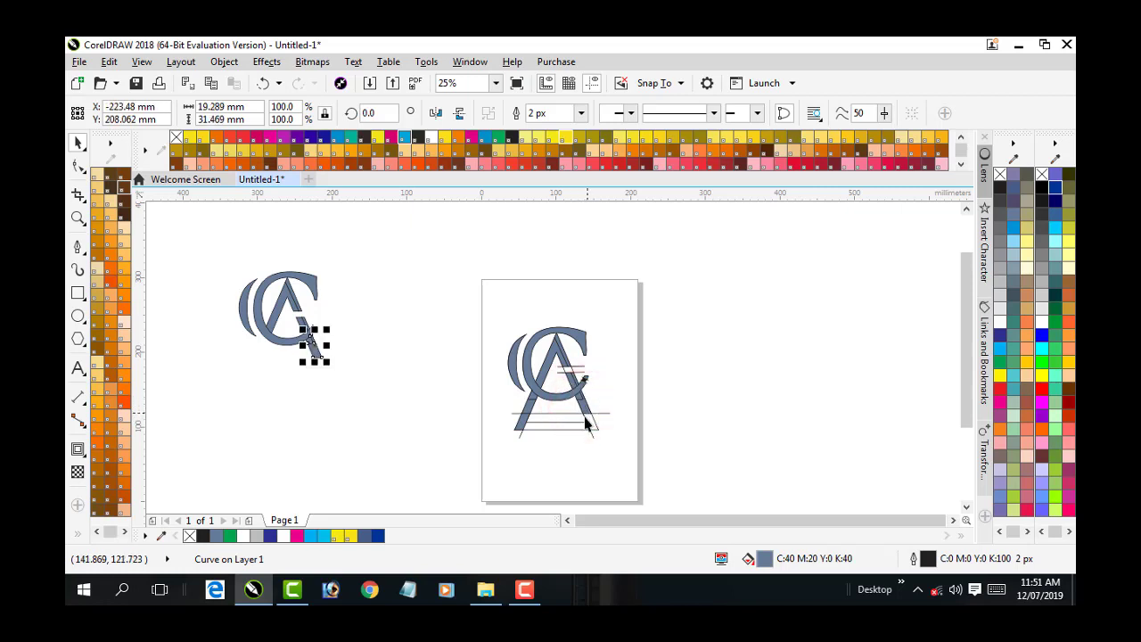
# Copy the two pieces of the A's left leg below the C with the same offset beside the page.
pyautogui.click(528, 405)
pyautogui.hotkey('ctrl', 'z')
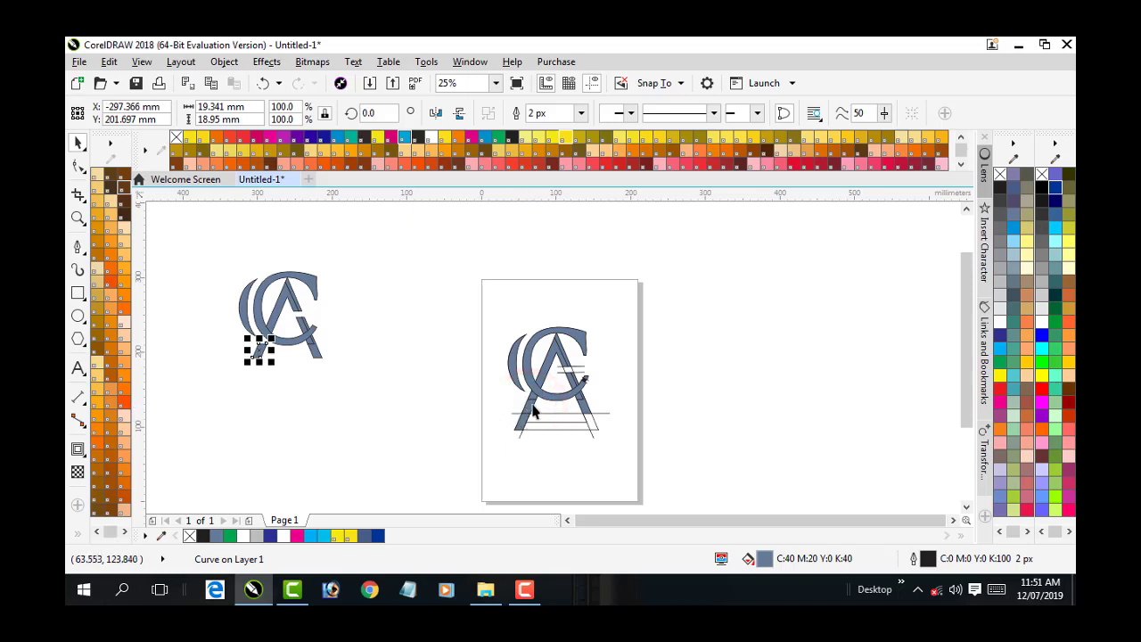
pyautogui.click(534, 401)
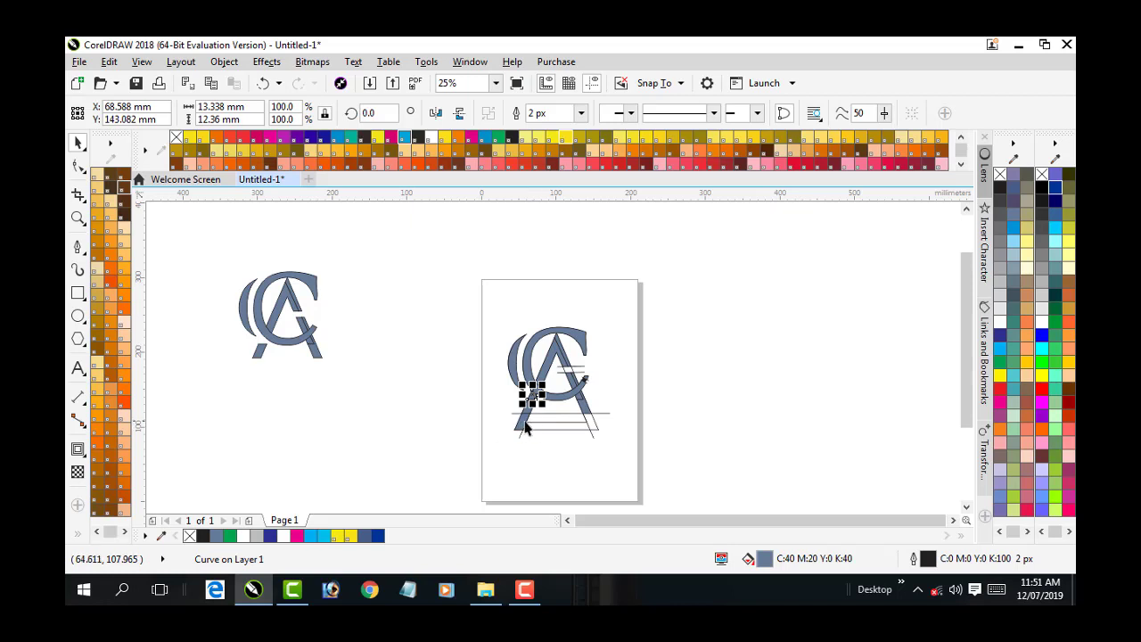
pyautogui.click(519, 420)
pyautogui.hotkey('ctrl', 'z')
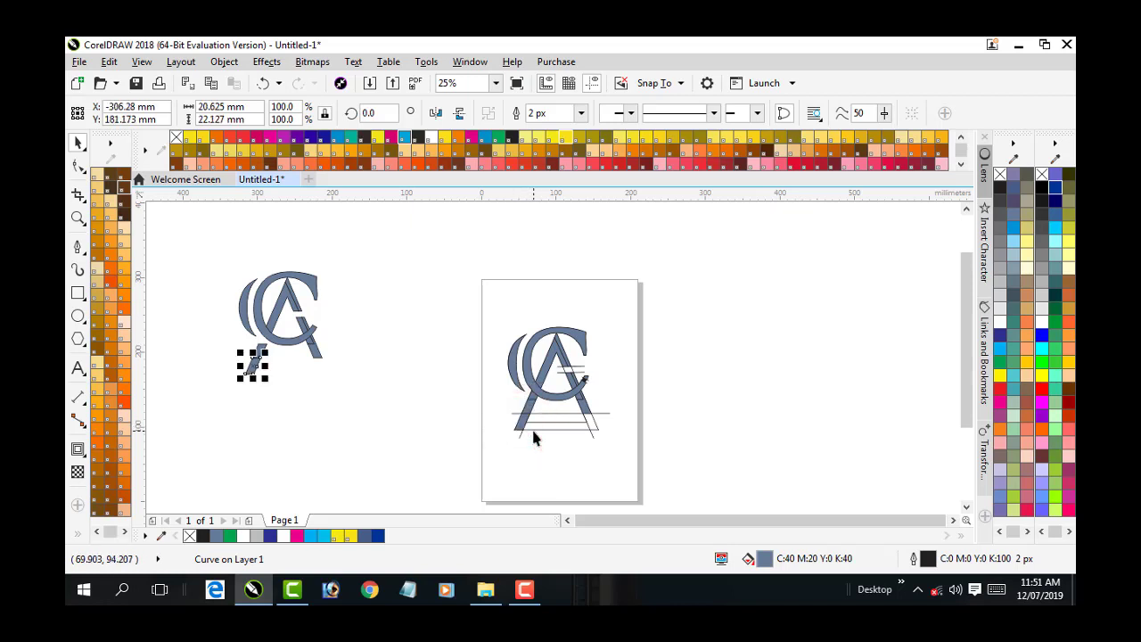
pyautogui.click(382, 431)
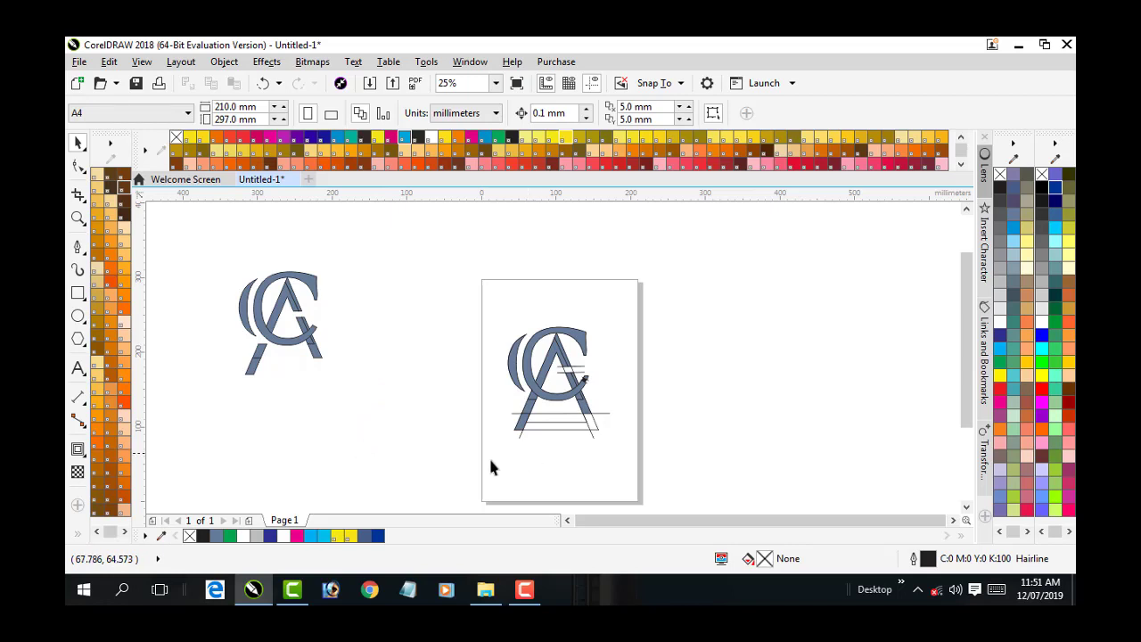
# Copy the C's small cut-off lower tip with the same offset to complete the logo beside the page.
pyautogui.scroll(2, 316, 367)
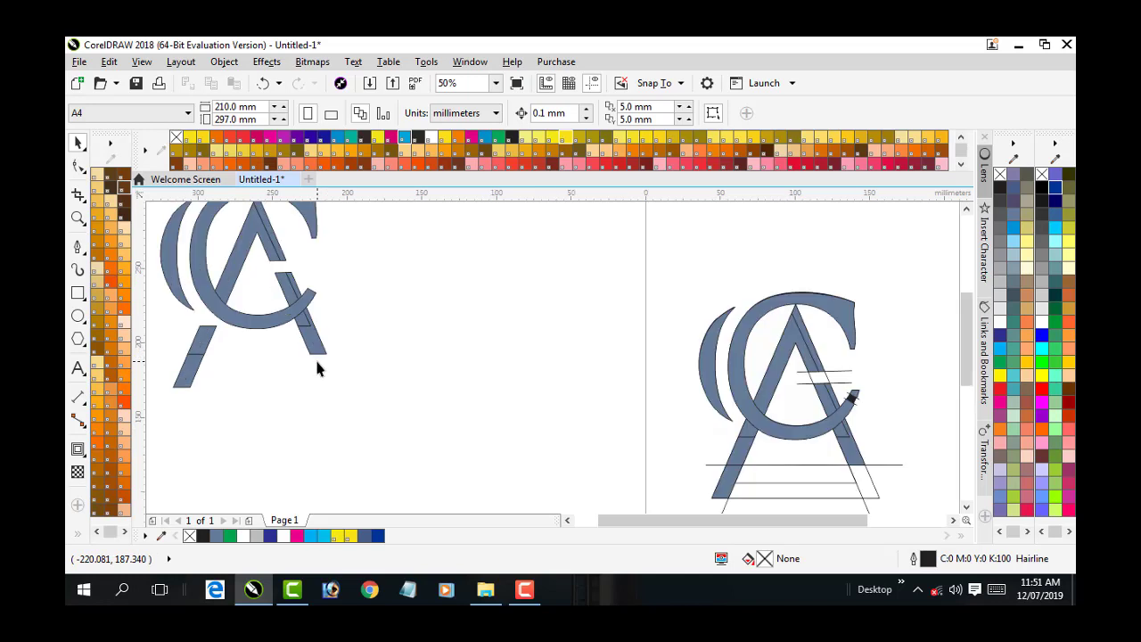
pyautogui.scroll(-2, 317, 367)
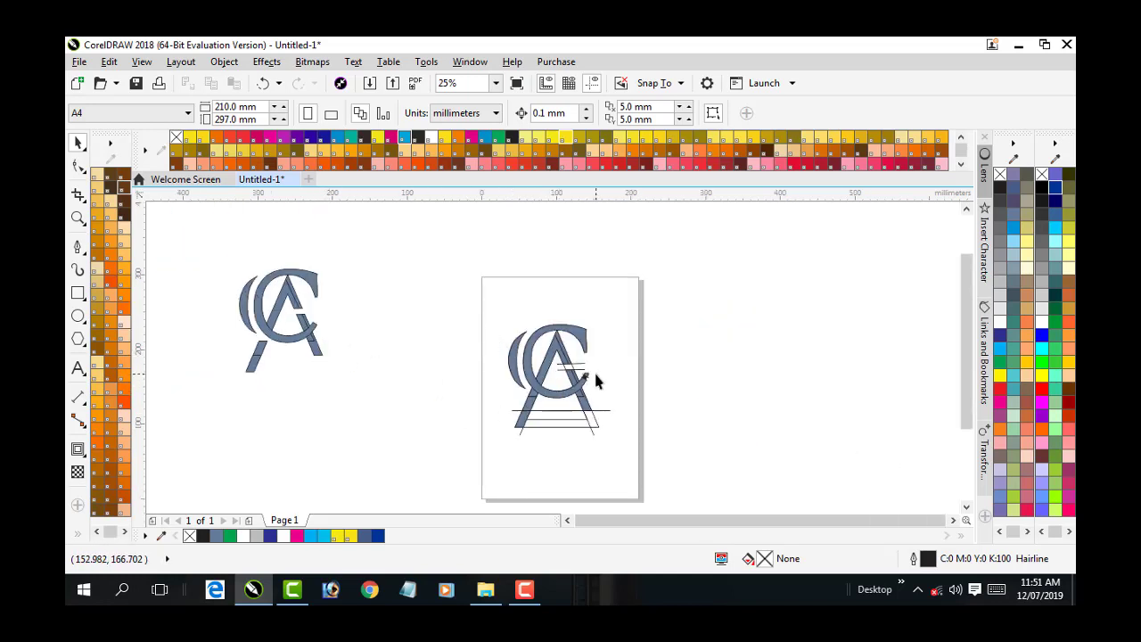
pyautogui.scroll(2, 593, 369)
pyautogui.scroll(-2, 585, 381)
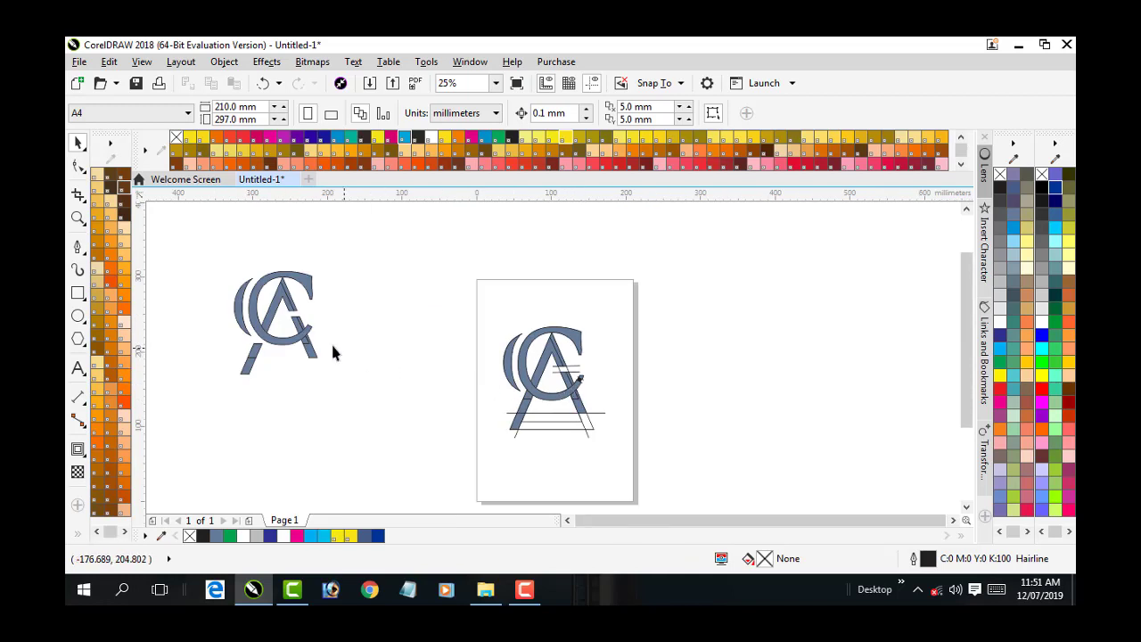
pyautogui.click(579, 385)
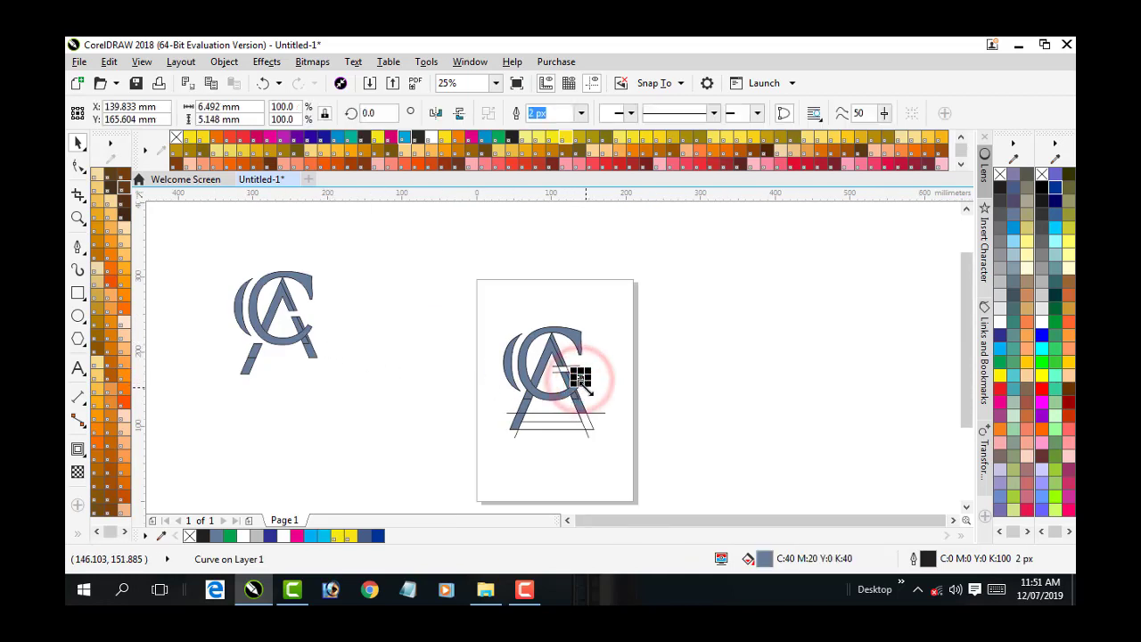
# Delete all the original artwork and cutting lines on the page, keeping the copied logo beside it.
pyautogui.click(435, 376)
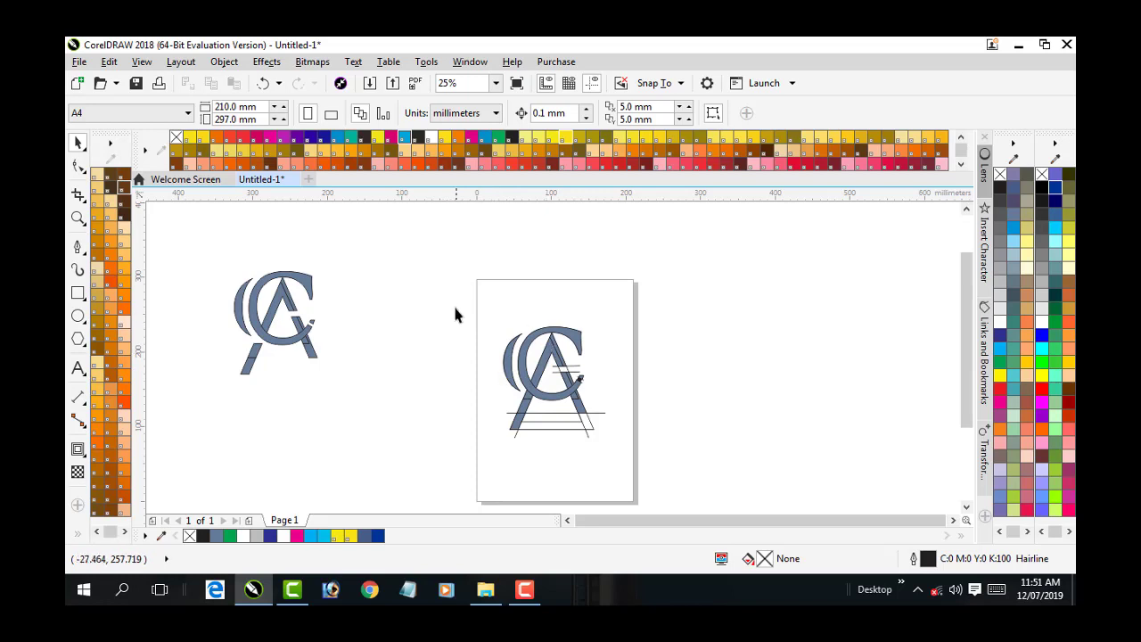
pyautogui.moveTo(583, 426); pyautogui.dragTo(630, 464)
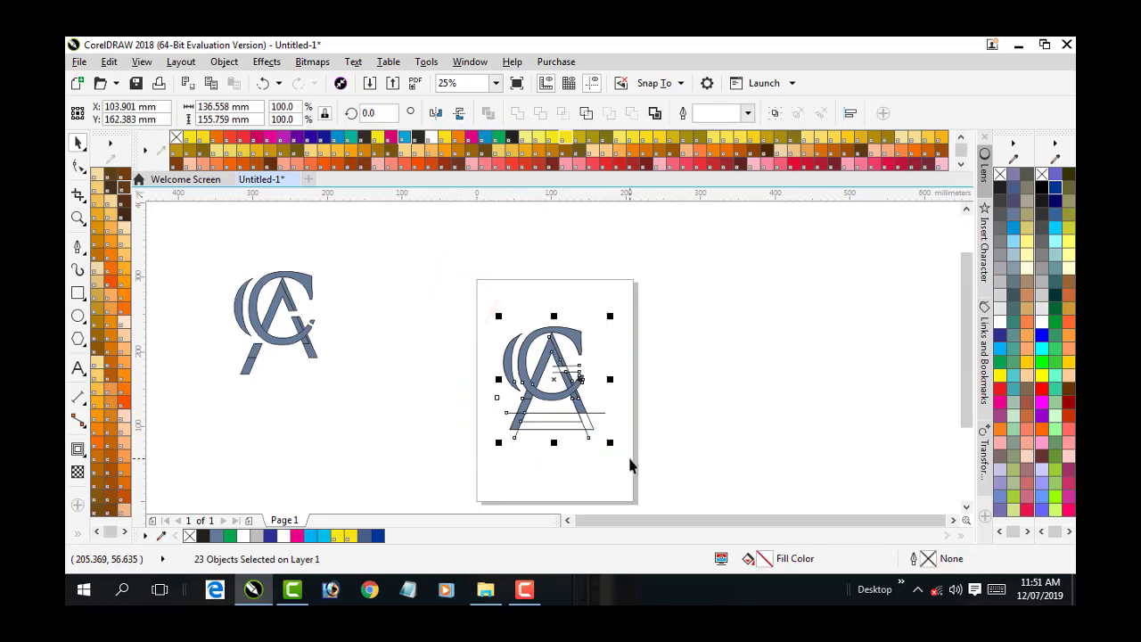
pyautogui.press('Delete')
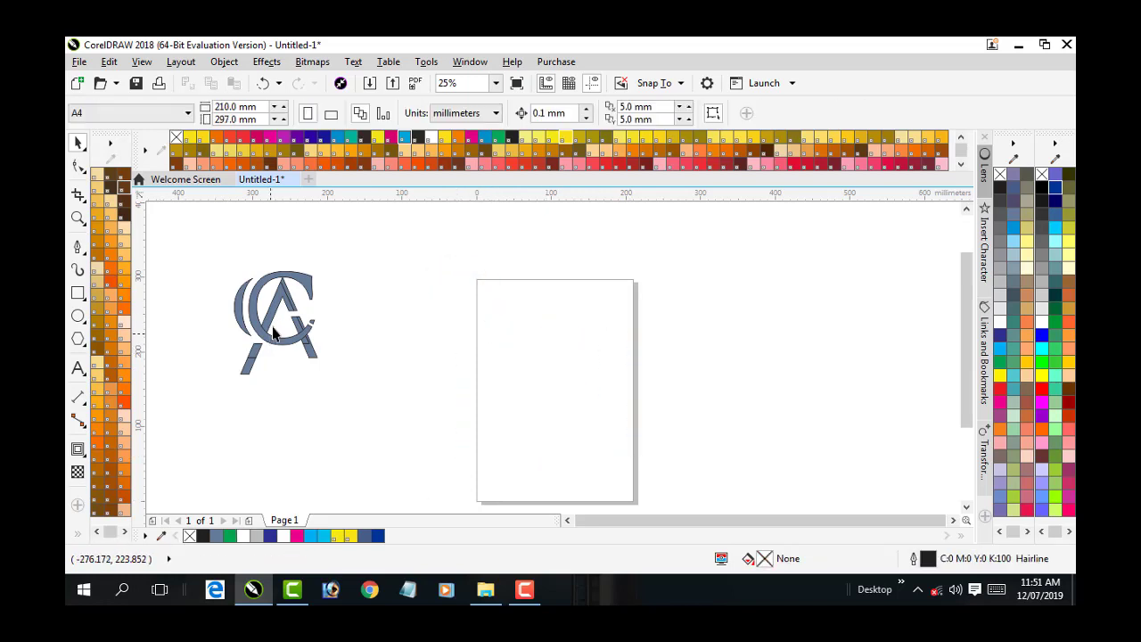
pyautogui.moveTo(276, 314); pyautogui.dragTo(303, 319)
pyautogui.hotkey('ctrl', 'a')
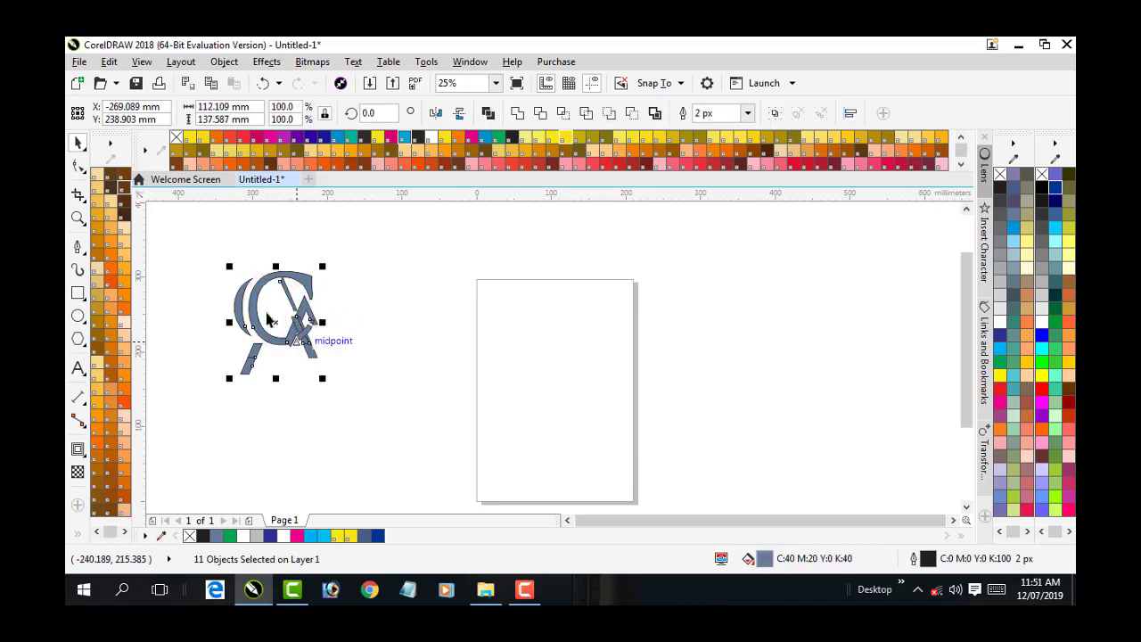
pyautogui.click(196, 248)
pyautogui.click(277, 338)
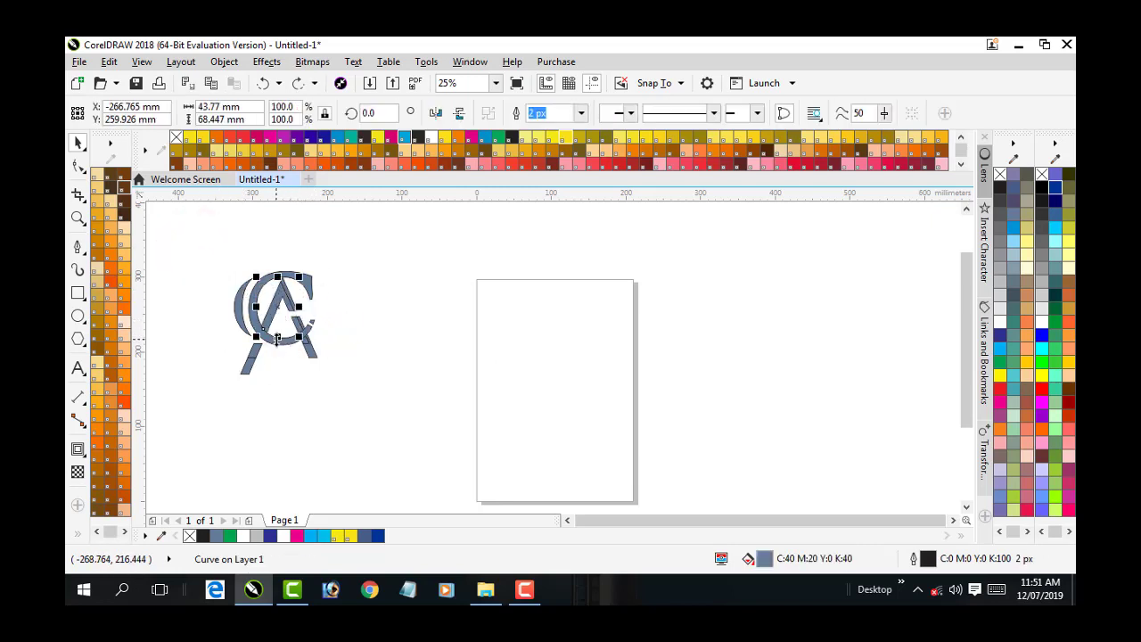
# Move all the copied logo pieces together onto the middle of the page.
pyautogui.moveTo(204, 257); pyautogui.dragTo(362, 406)
pyautogui.moveTo(278, 303); pyautogui.dragTo(547, 379)
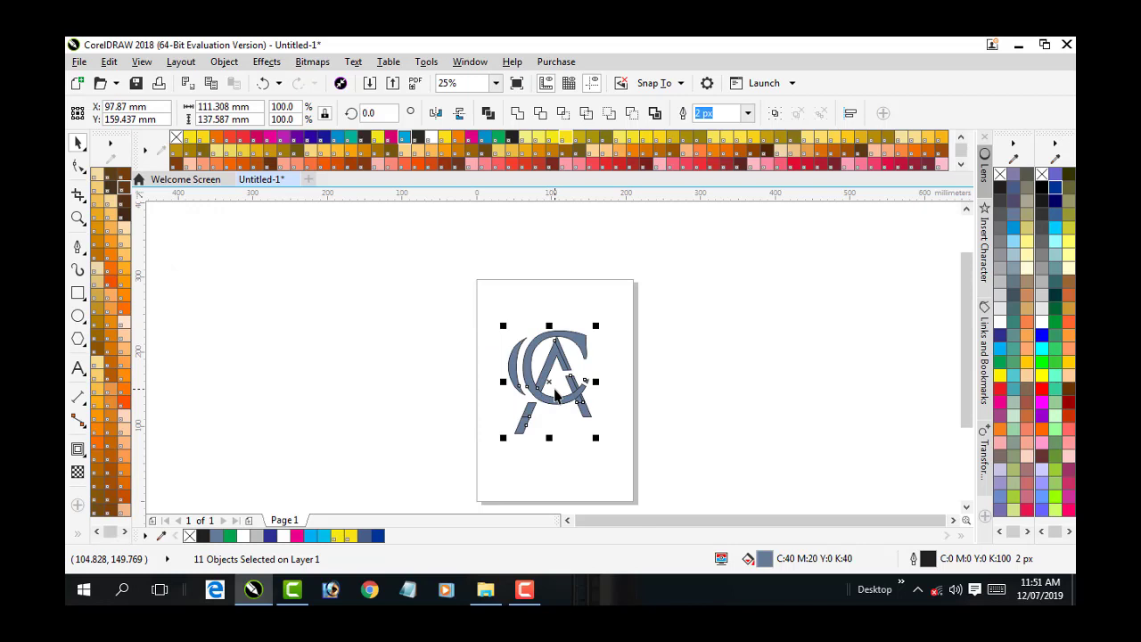
pyautogui.scroll(1, 554, 395)
pyautogui.click(372, 387)
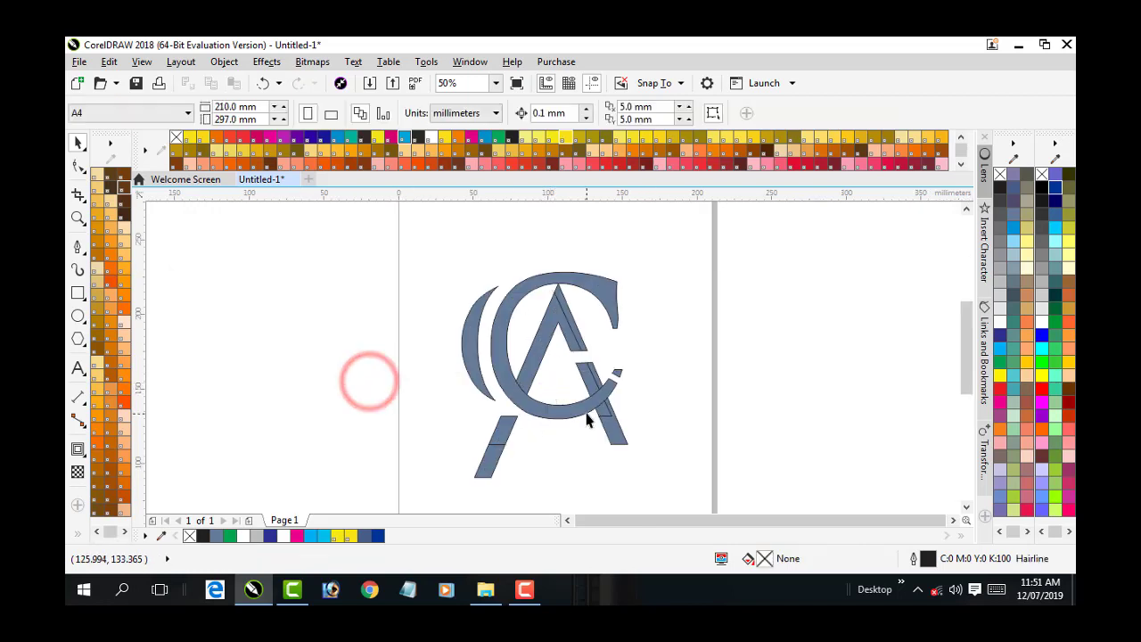
pyautogui.click(587, 387)
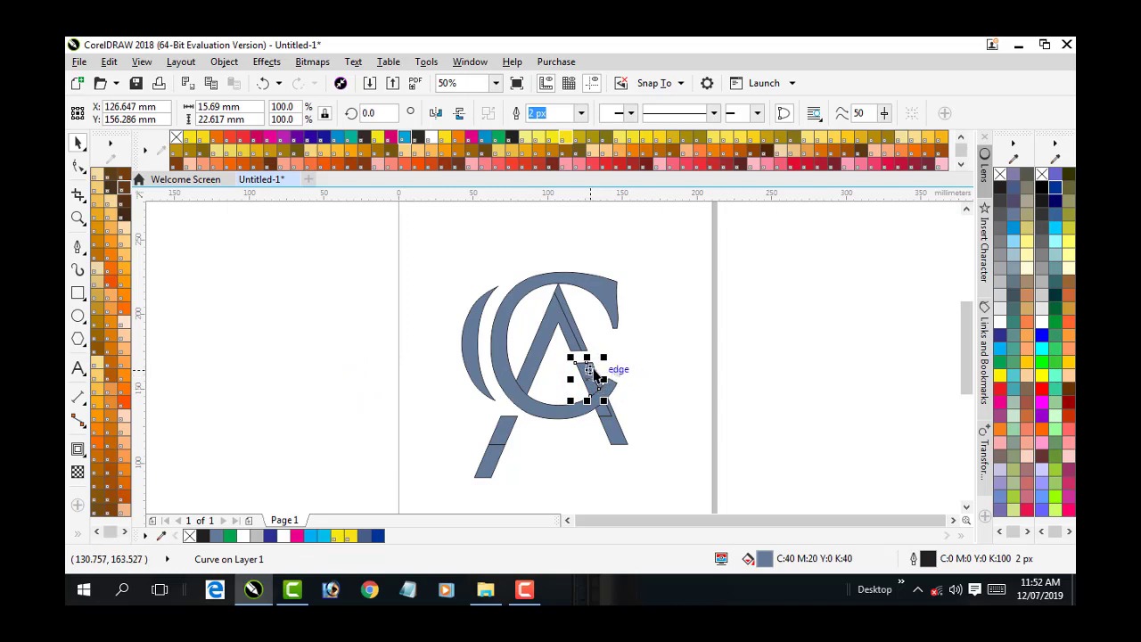
pyautogui.click(592, 374)
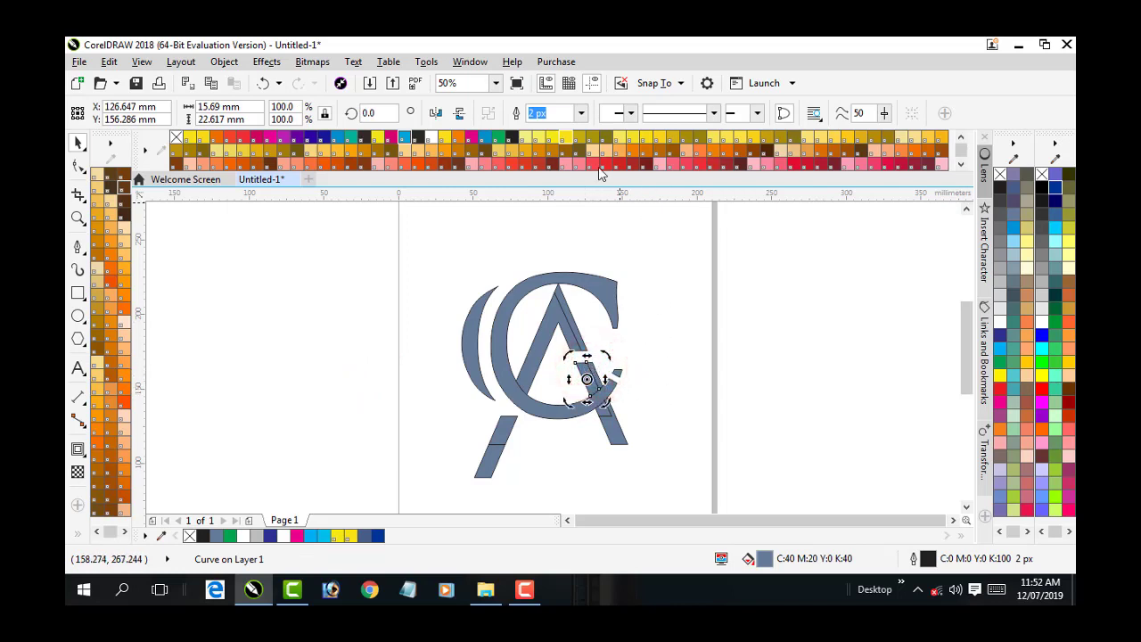
pyautogui.click(484, 222)
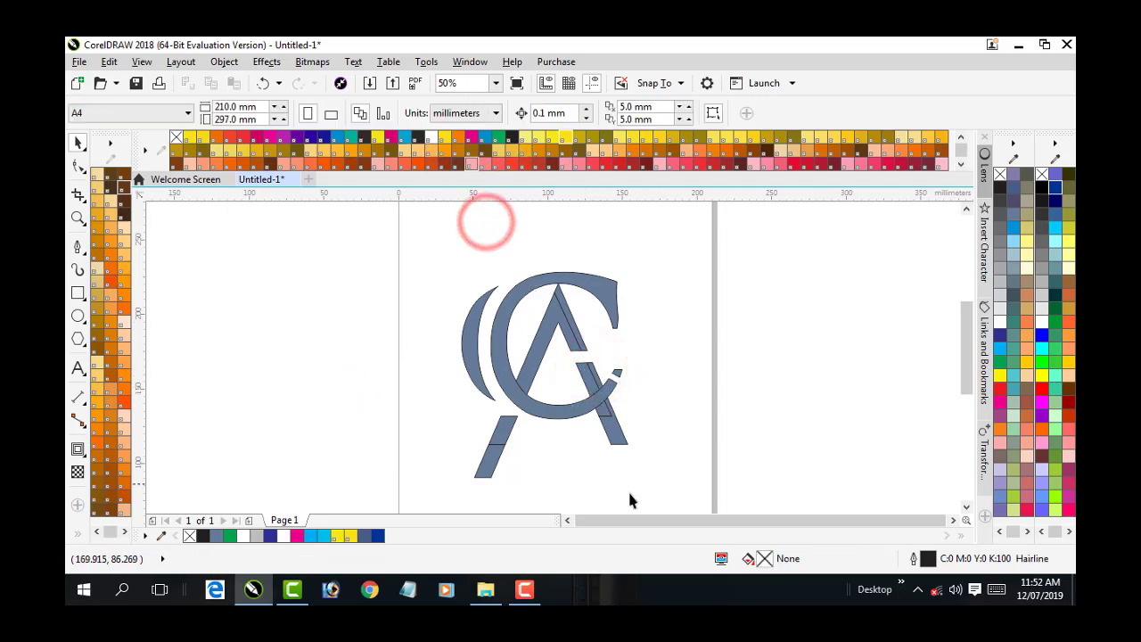
pyautogui.click(610, 434)
pyautogui.moveTo(607, 419); pyautogui.dragTo(644, 458)
pyautogui.click(716, 428)
pyautogui.click(613, 437)
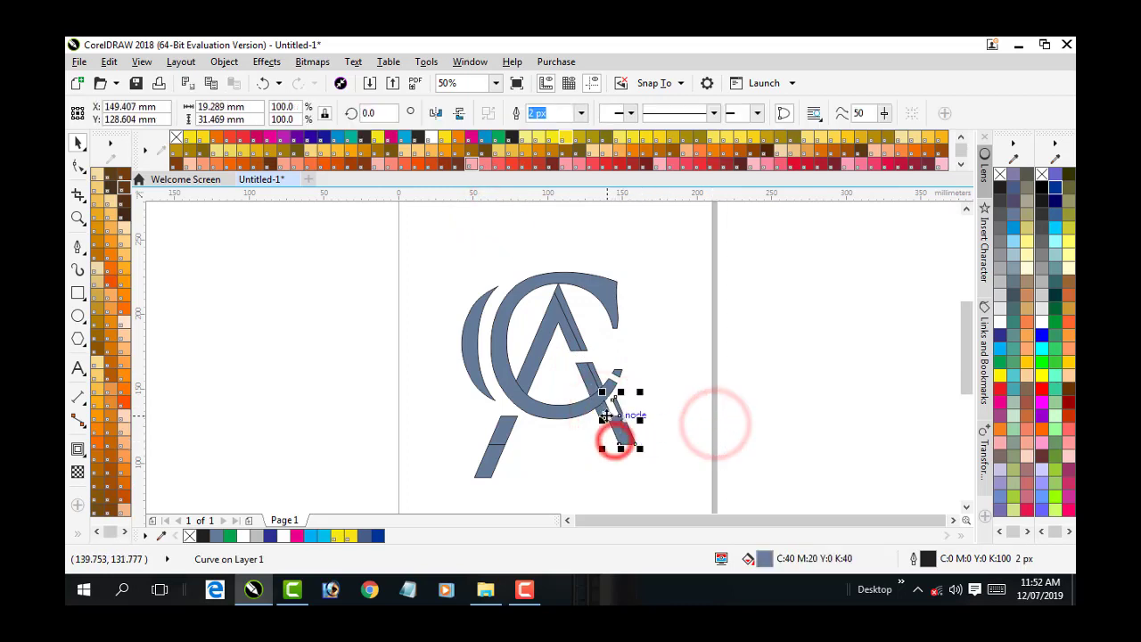
pyautogui.keyDown('shift'); pyautogui.click(600, 408); pyautogui.keyUp('shift')
pyautogui.click(517, 112)
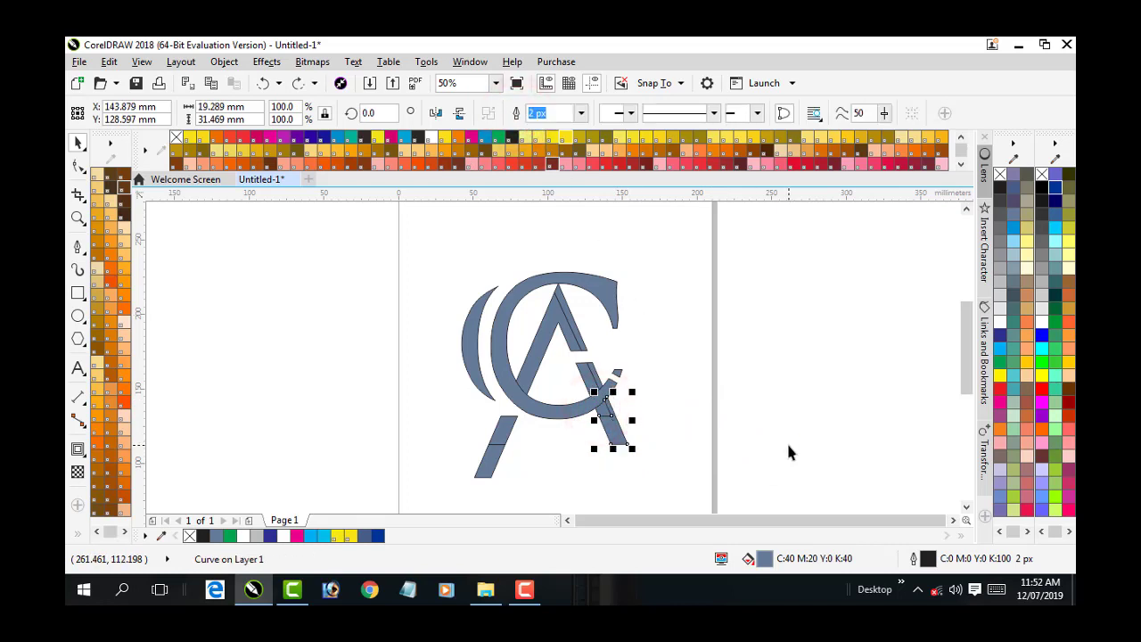
pyautogui.click(761, 451)
pyautogui.click(618, 438)
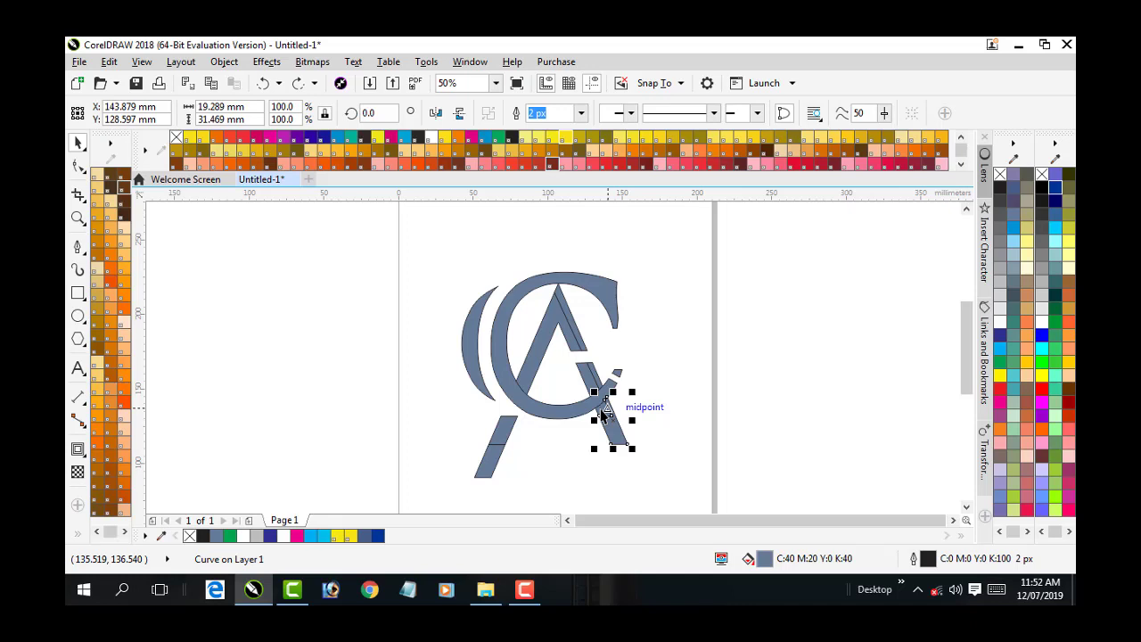
pyautogui.click(603, 412)
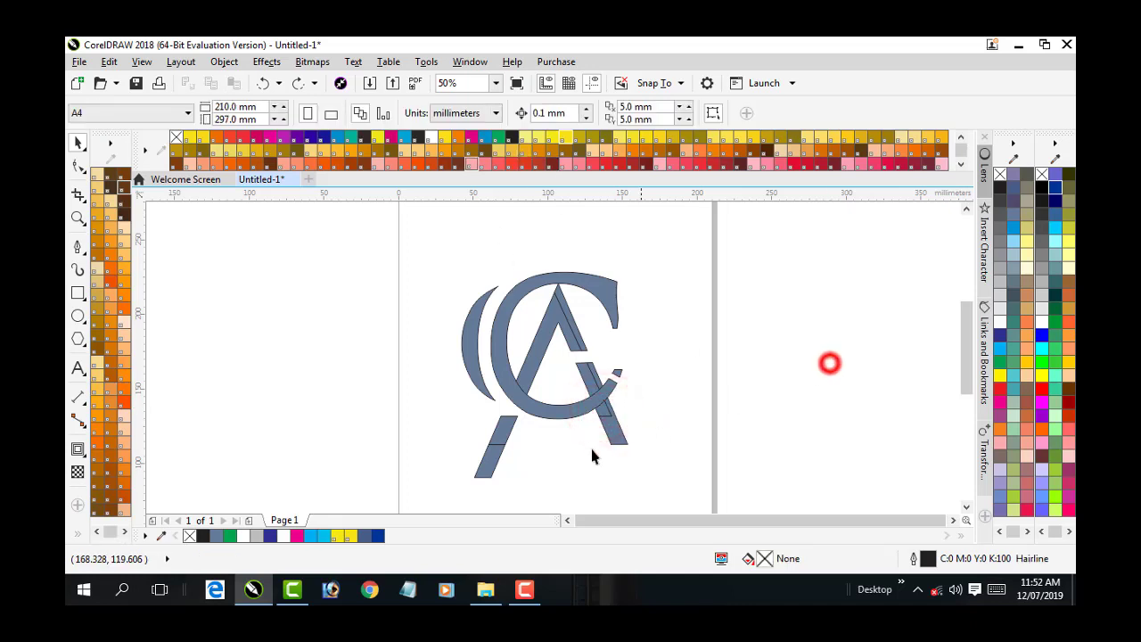
# Weld the two pieces of the A's right leg below the C into one shape.
pyautogui.click(599, 401)
pyautogui.keyDown('shift'); pyautogui.click(613, 435); pyautogui.keyUp('shift')
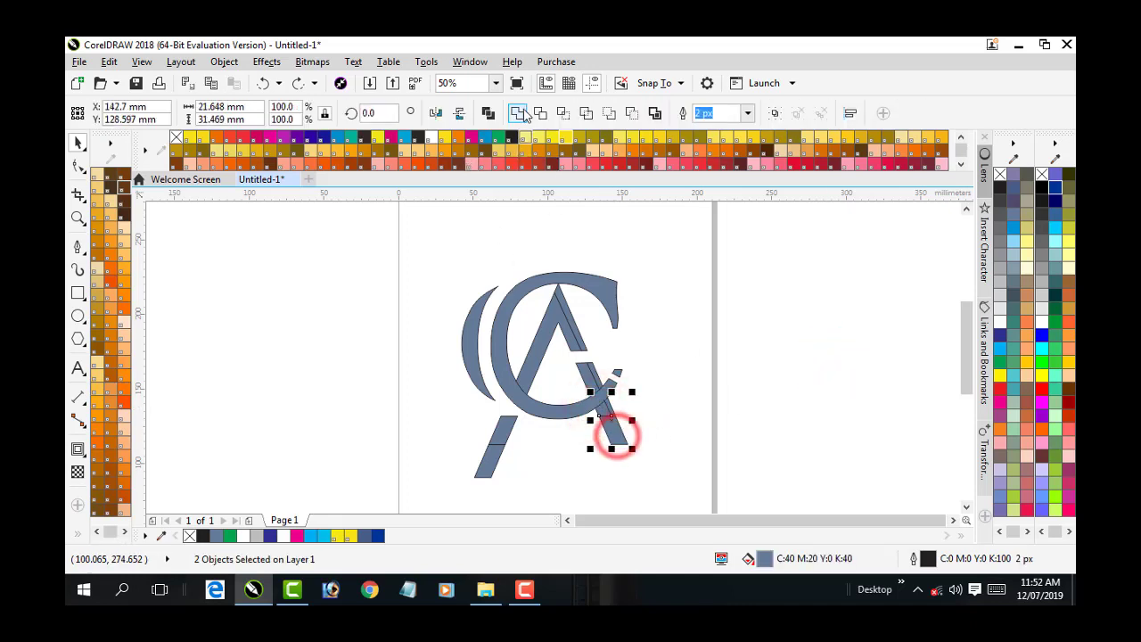
pyautogui.click(520, 113)
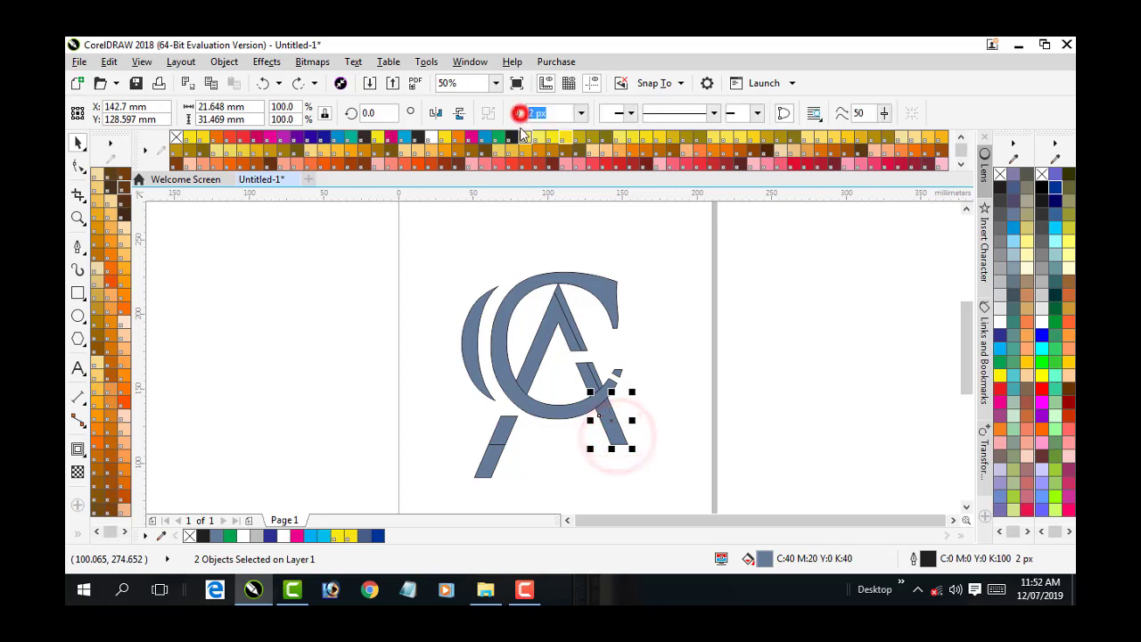
pyautogui.click(560, 326)
pyautogui.click(608, 310)
pyautogui.click(693, 328)
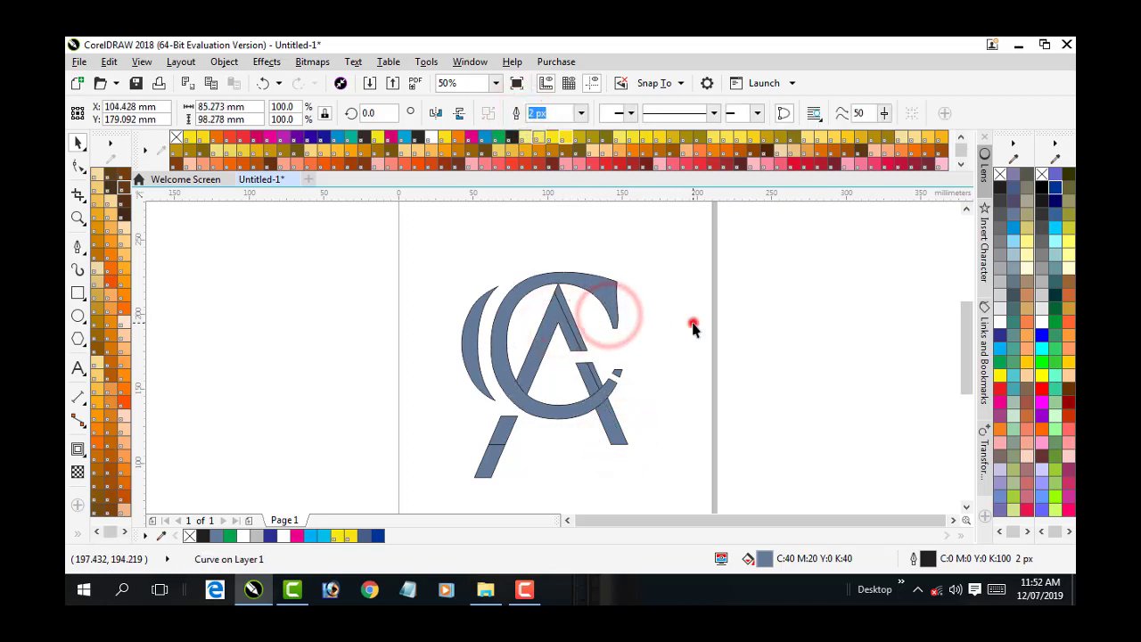
# Weld the narrow right-hand strip at the A's peak to the A's upper left diagonal inside the C.
pyautogui.click(565, 312)
pyautogui.click(560, 325)
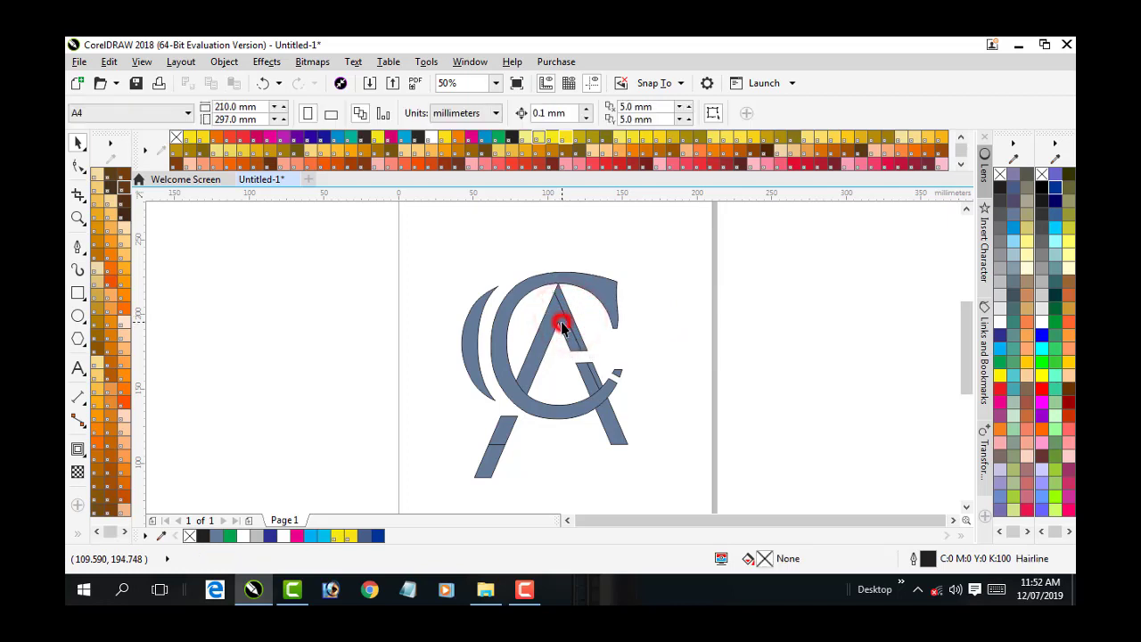
pyautogui.click(565, 306)
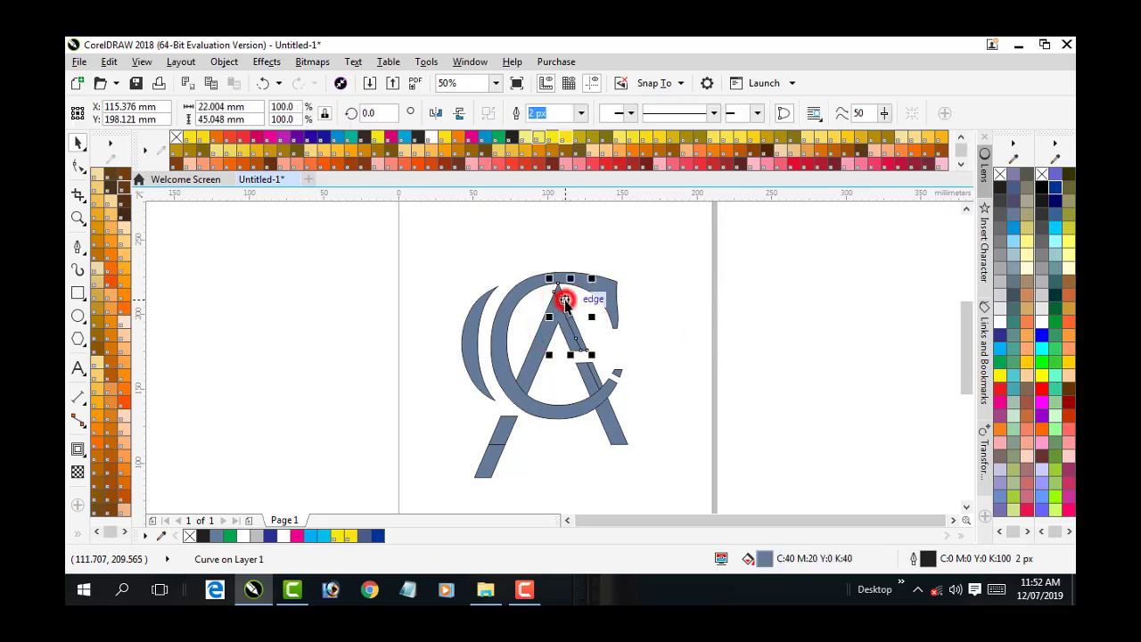
pyautogui.keyDown('shift'); pyautogui.click(540, 346); pyautogui.keyUp('shift')
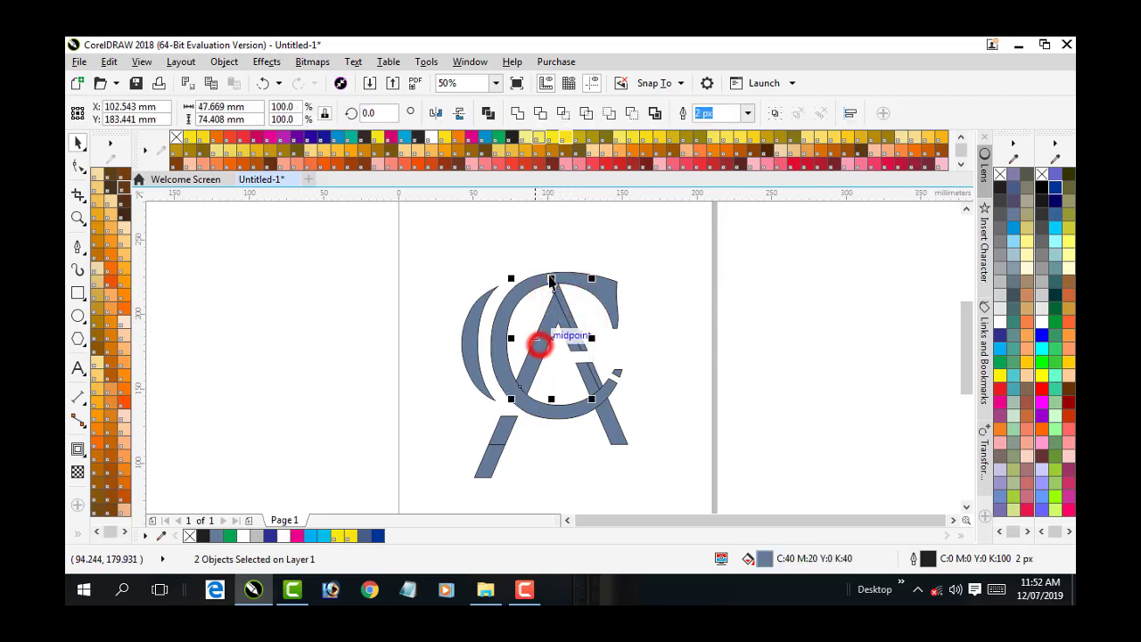
pyautogui.click(523, 112)
pyautogui.click(655, 355)
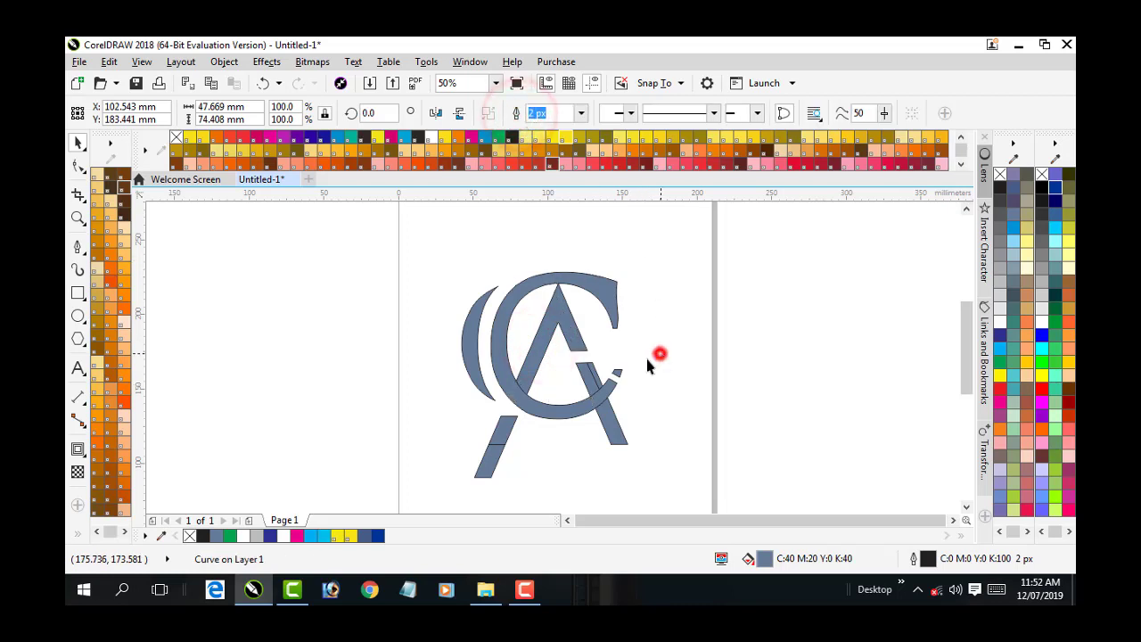
# Weld the two right-leg pieces of the A inside the C, just below the gap.
pyautogui.click(594, 373)
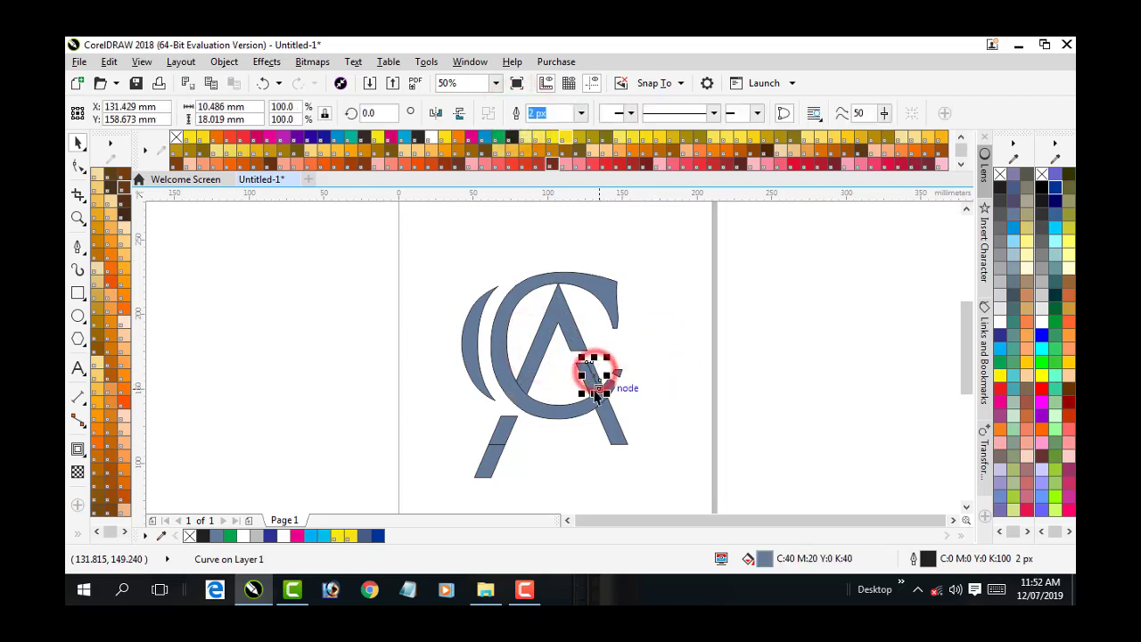
pyautogui.keyDown('shift'); pyautogui.click(590, 378); pyautogui.keyUp('shift')
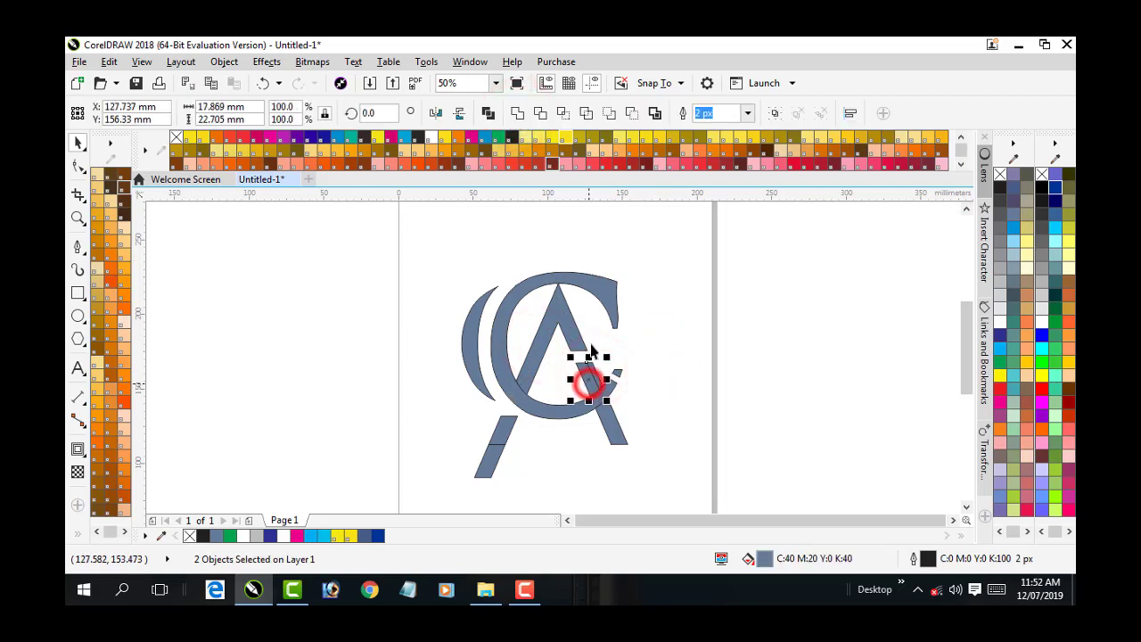
pyautogui.click(516, 112)
pyautogui.click(764, 369)
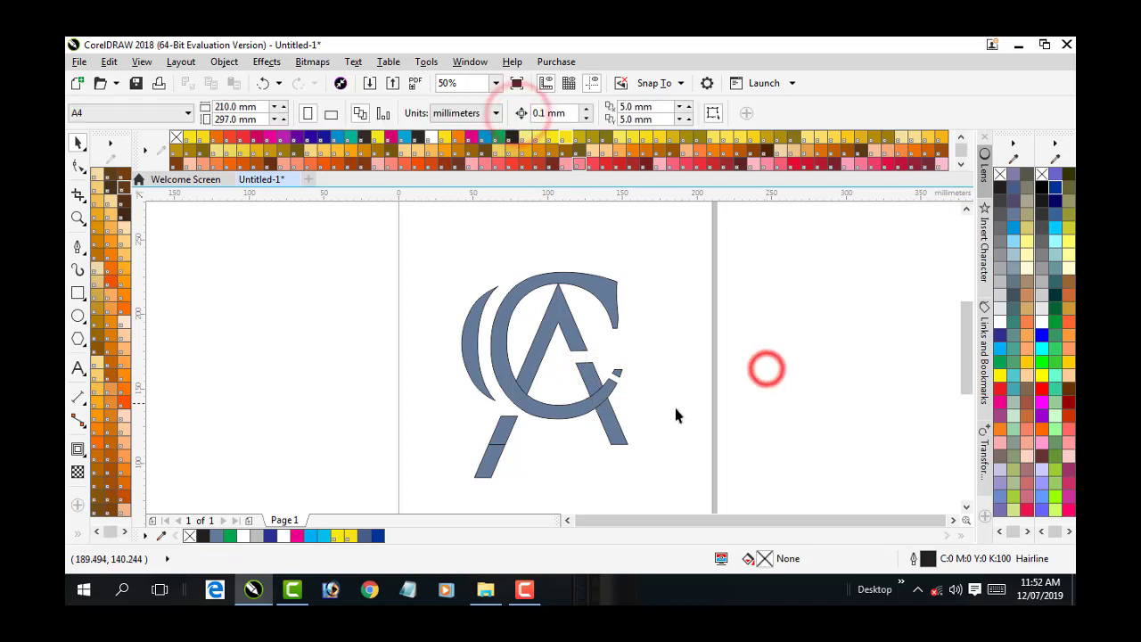
# Weld the two pieces of the A's left leg below the C into one shape.
pyautogui.click(489, 460)
pyautogui.keyDown('shift'); pyautogui.click(503, 429); pyautogui.keyUp('shift')
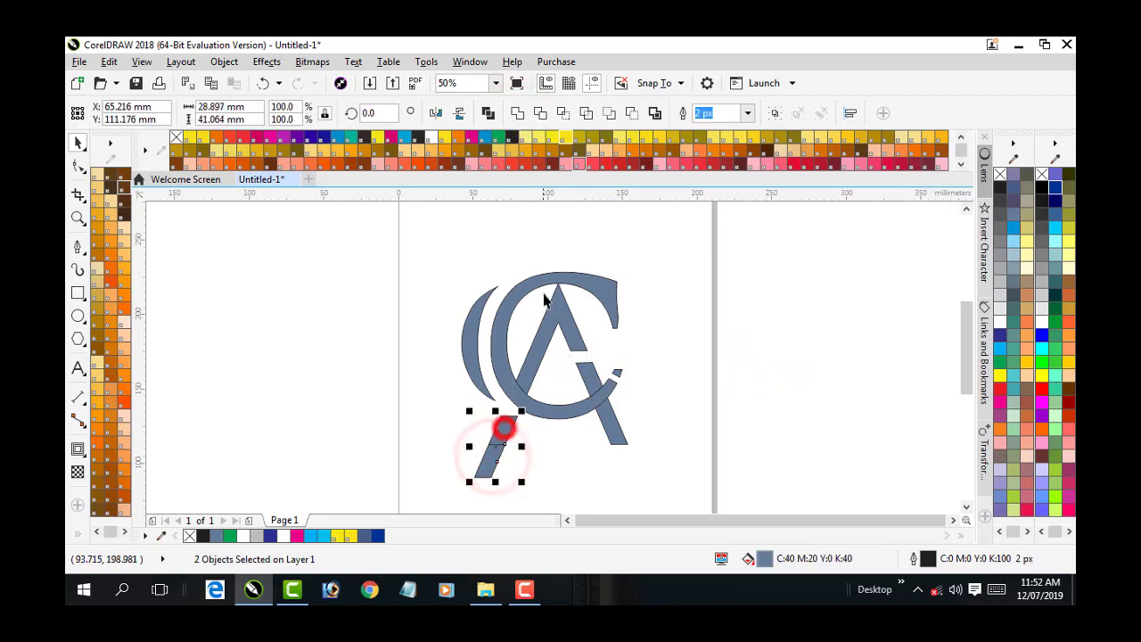
pyautogui.click(518, 112)
pyautogui.click(750, 351)
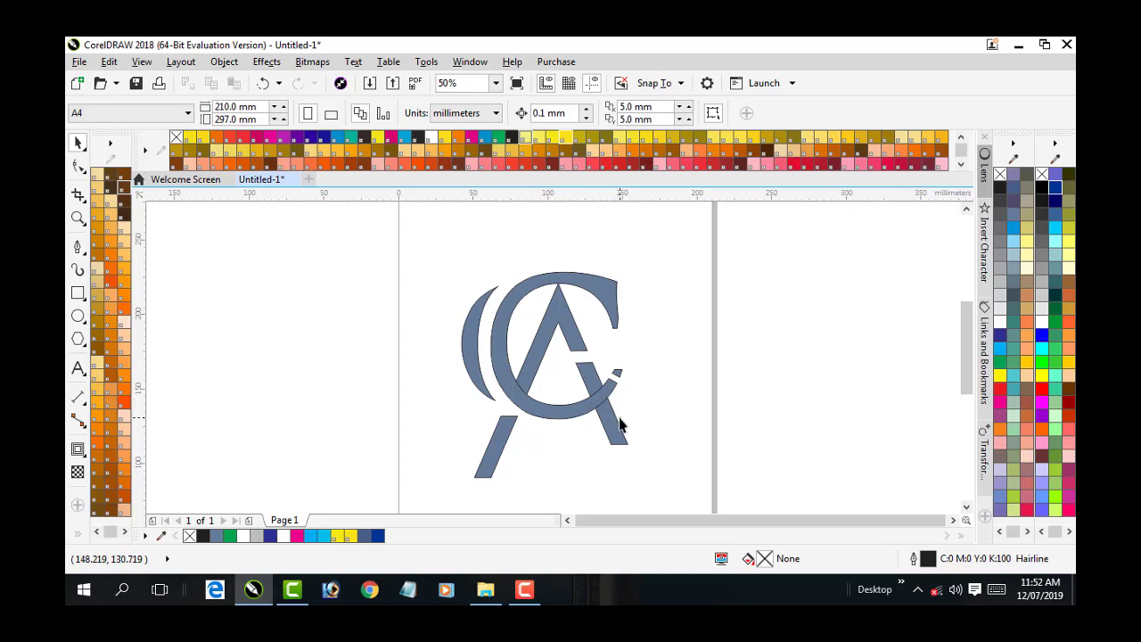
# Place a rectangle about 222 x 178 mm, filled with red C:0 M:100 Y:60 K:0, behind the whole logo.
pyautogui.scroll(-1, 619, 425)
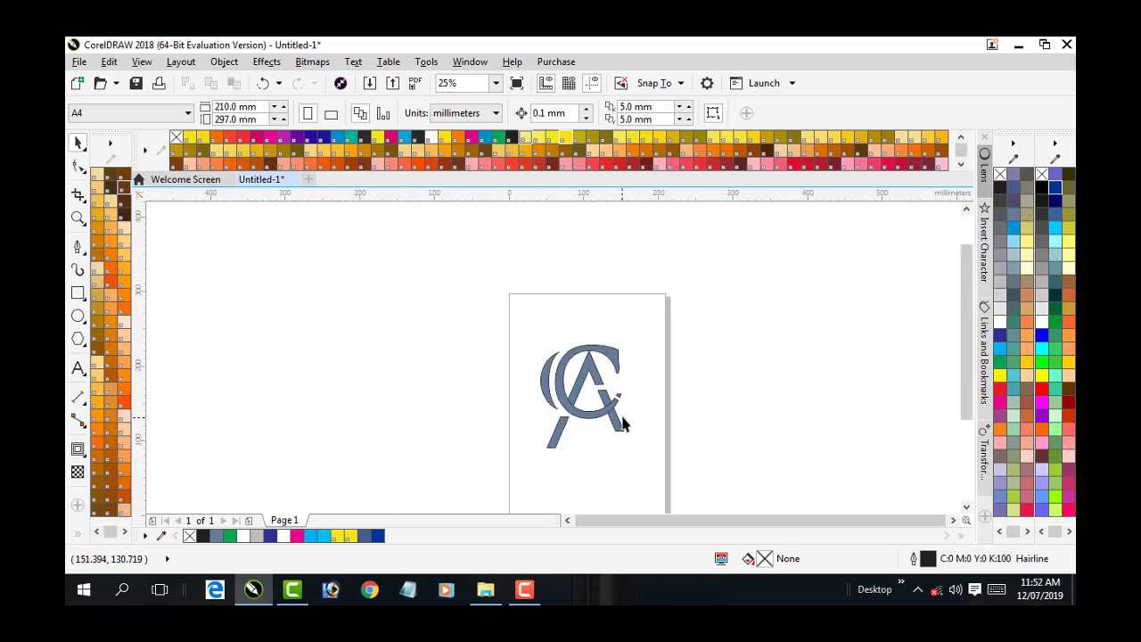
pyautogui.click(77, 295)
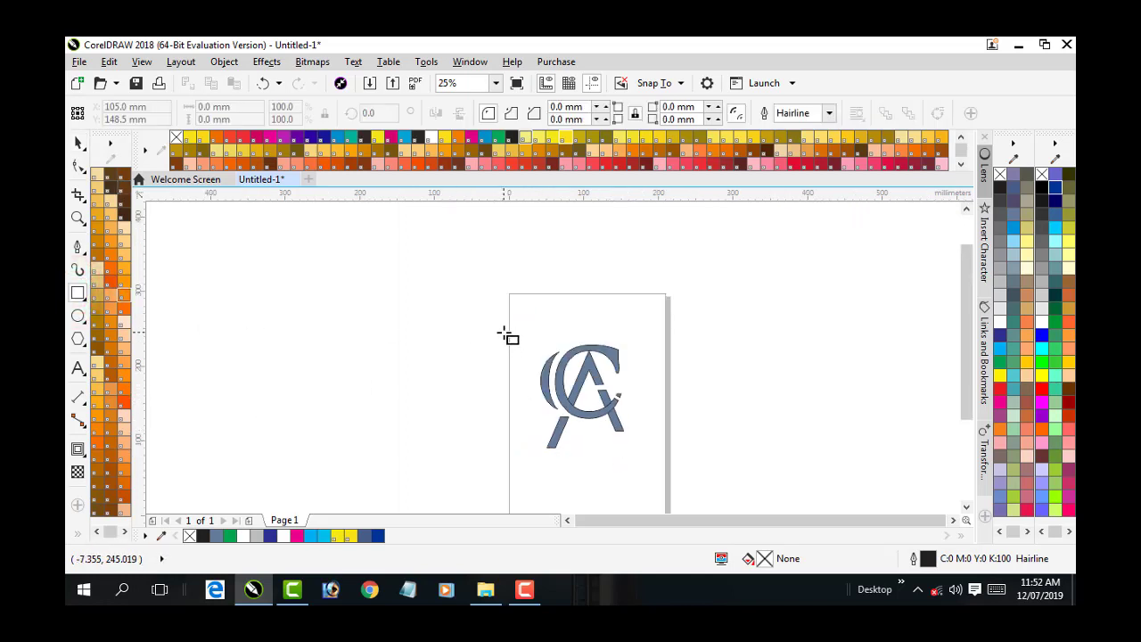
pyautogui.moveTo(501, 333); pyautogui.dragTo(668, 463)
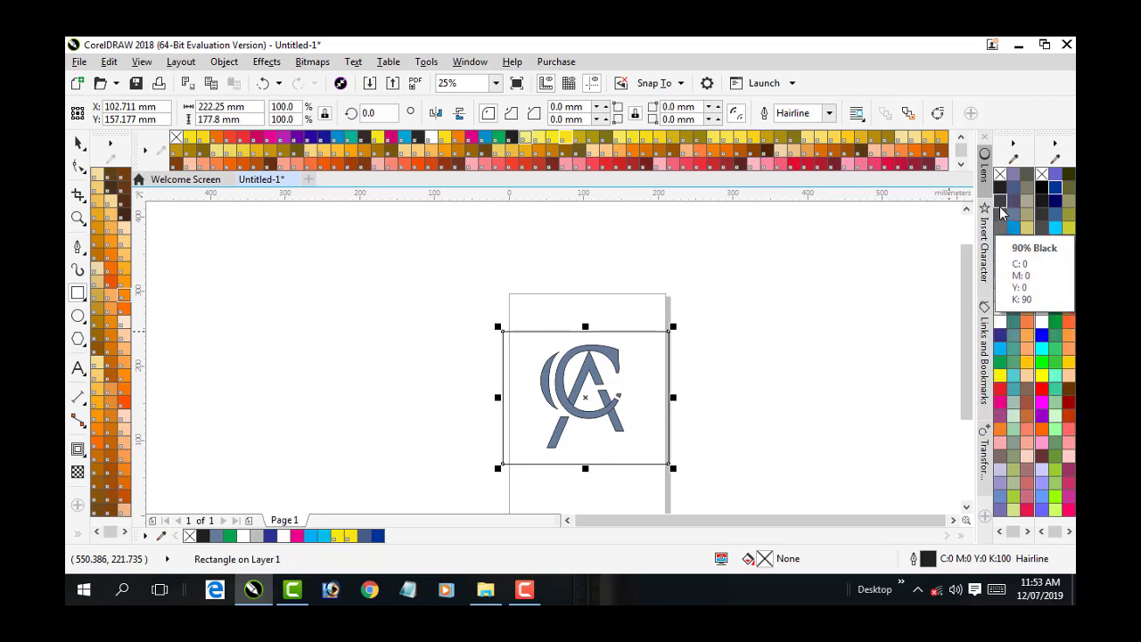
pyautogui.click(1026, 510)
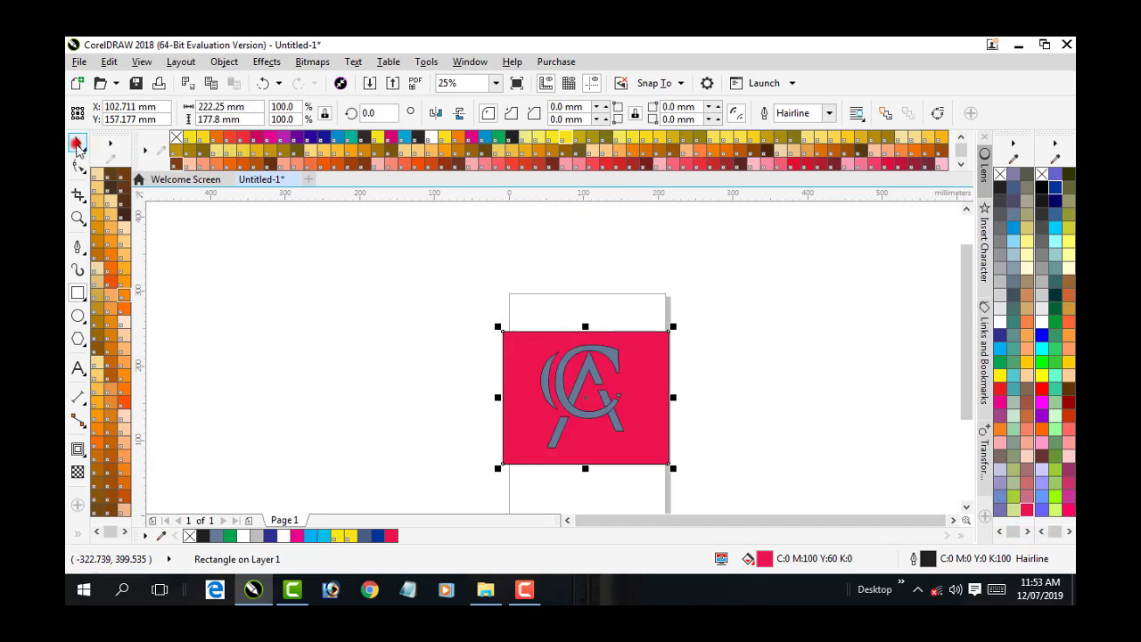
# Lock the red background rectangle so that only the logo pieces can be selected.
pyautogui.moveTo(449, 303); pyautogui.dragTo(709, 504)
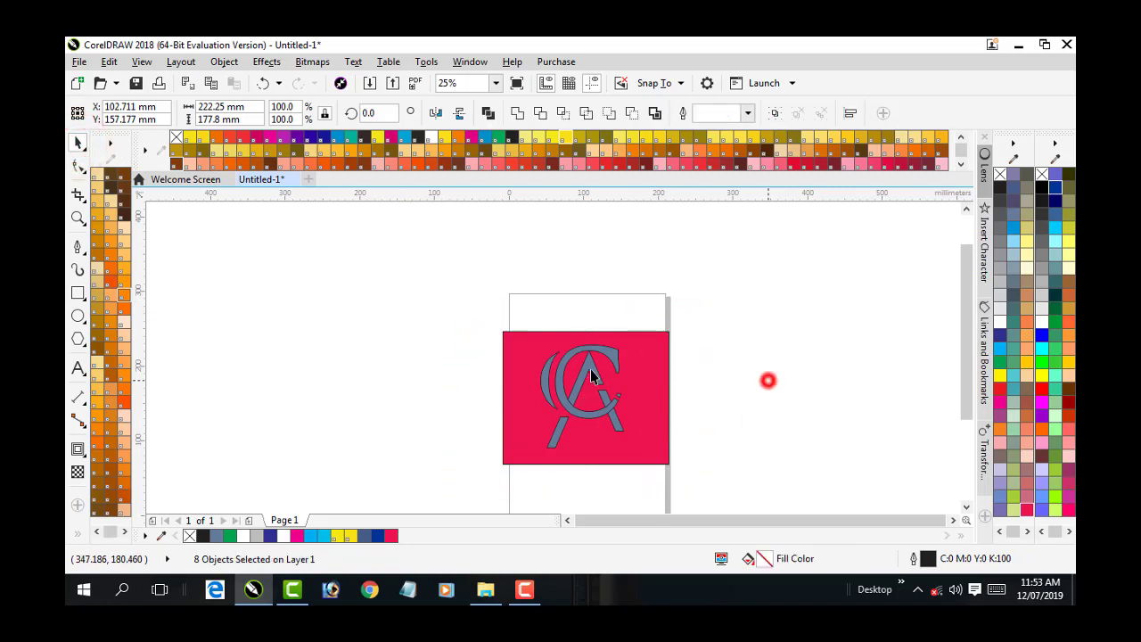
pyautogui.click(767, 381)
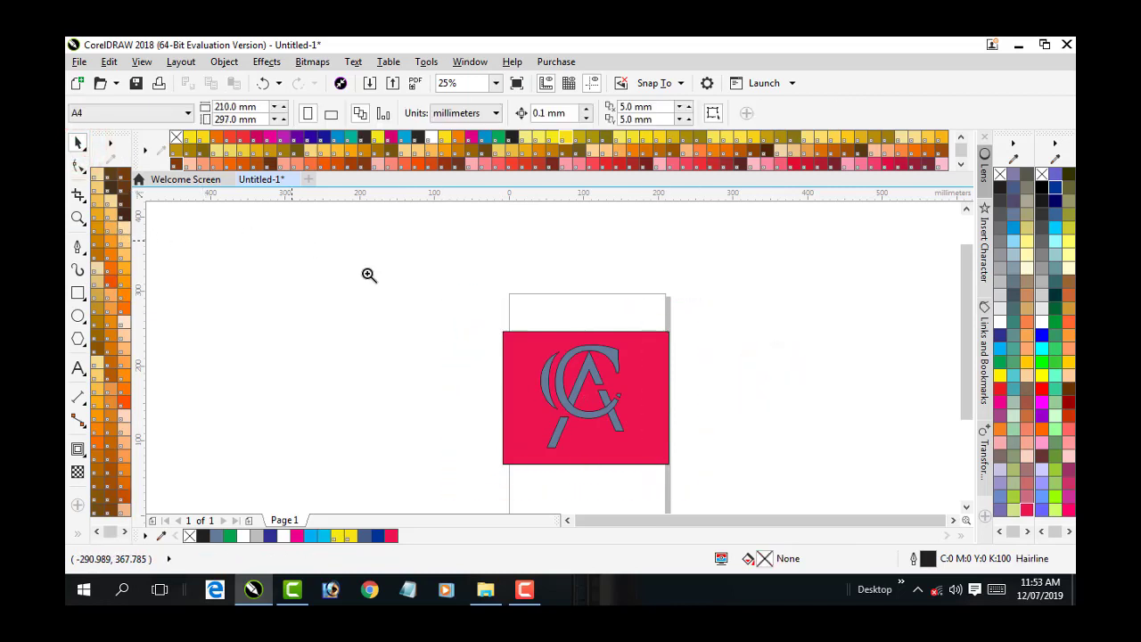
pyautogui.moveTo(472, 317); pyautogui.dragTo(712, 497)
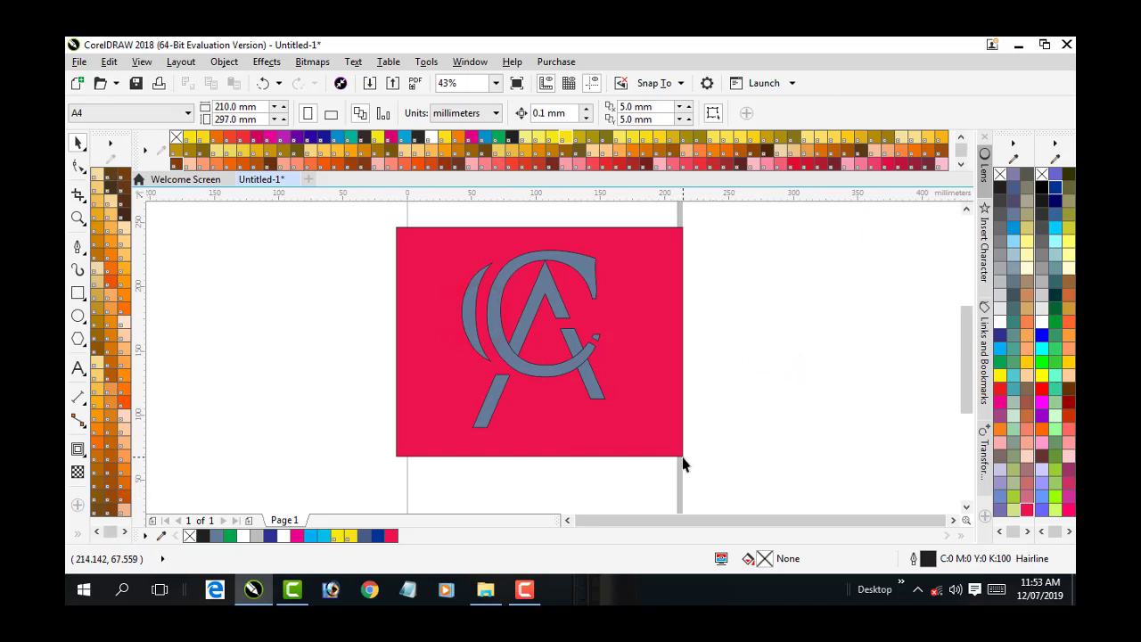
pyautogui.click(526, 327)
pyautogui.click(835, 408)
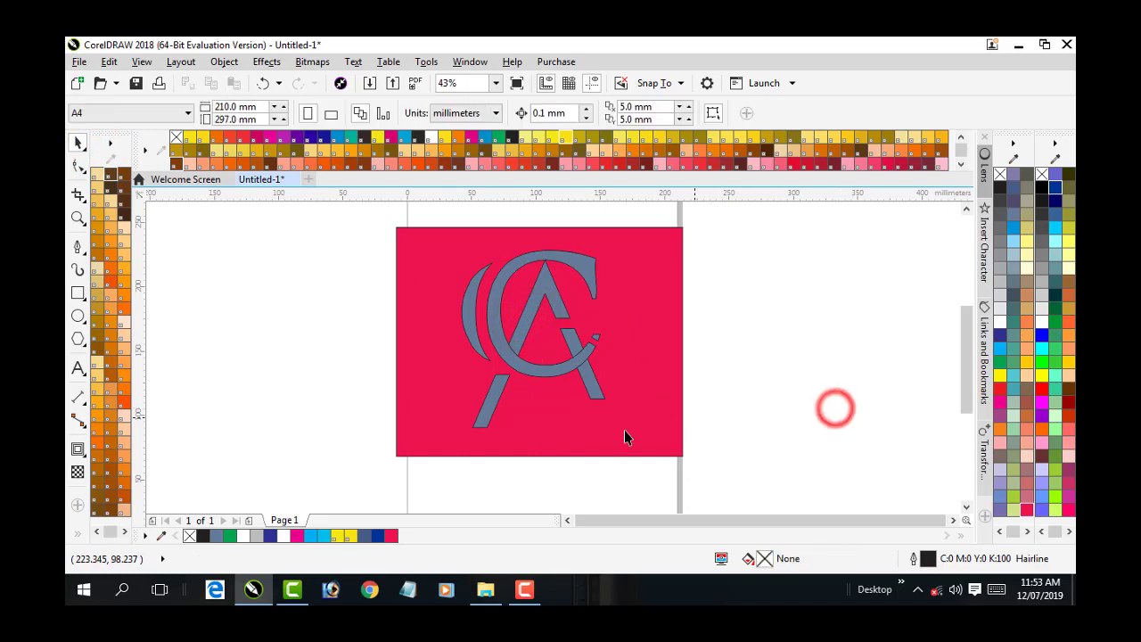
pyautogui.click(493, 398)
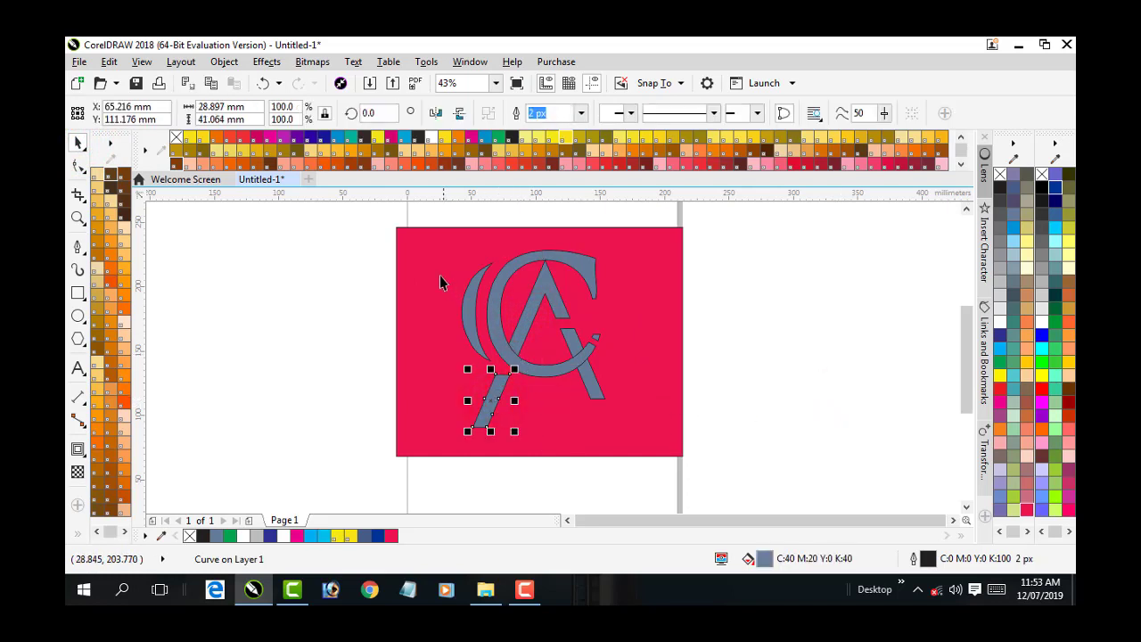
pyautogui.click(372, 255)
pyautogui.rightClick(400, 230)
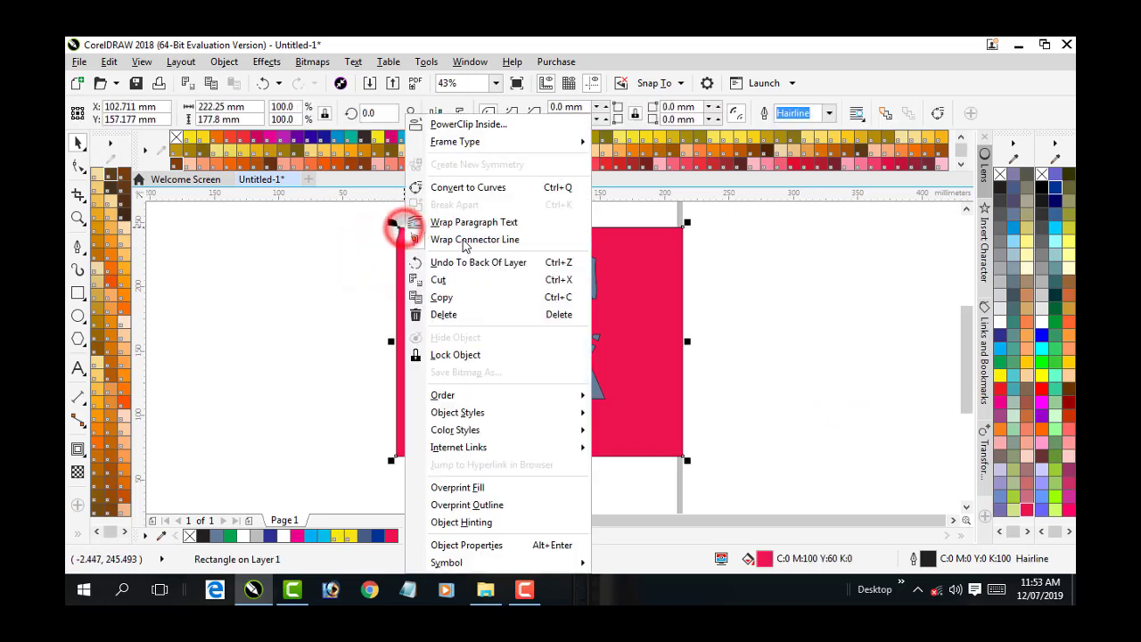
pyautogui.click(471, 356)
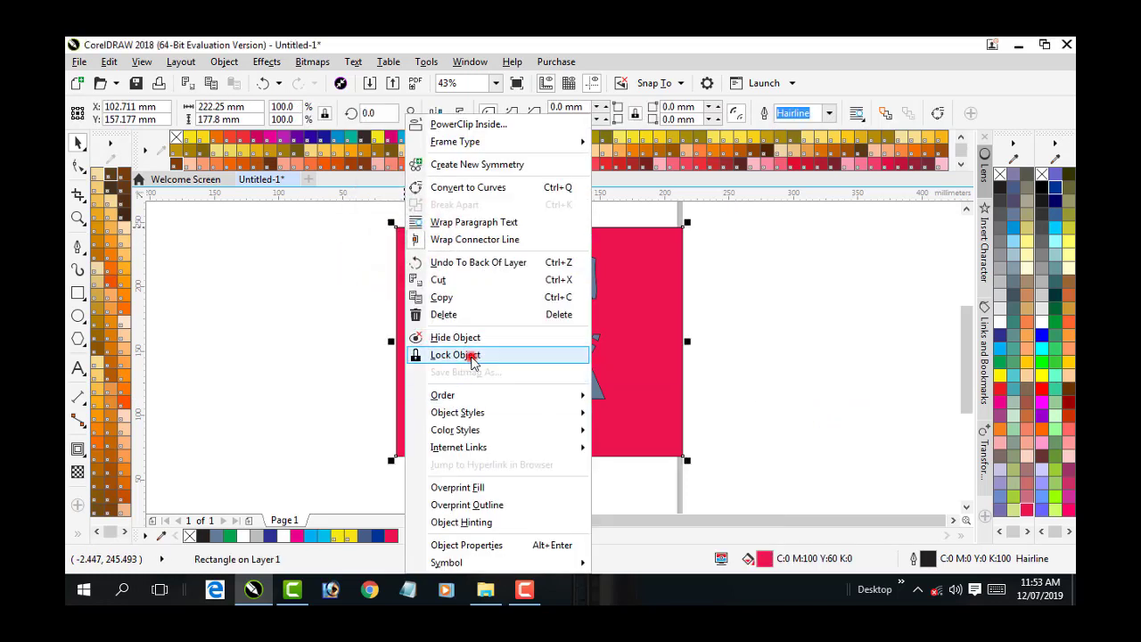
pyautogui.click(799, 330)
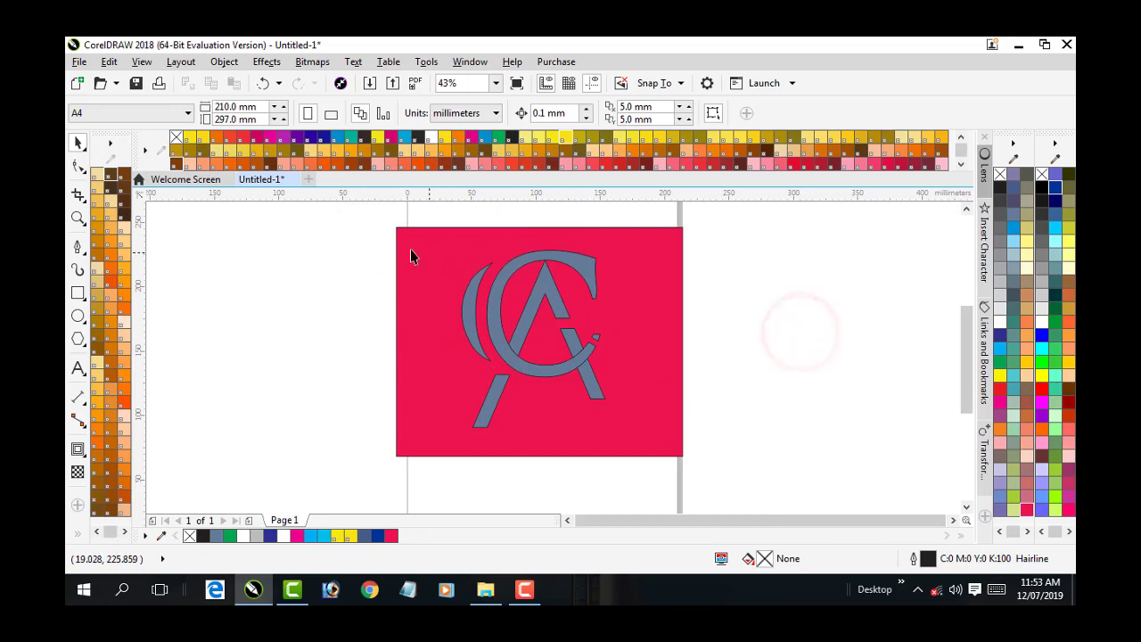
pyautogui.moveTo(392, 243); pyautogui.dragTo(657, 440)
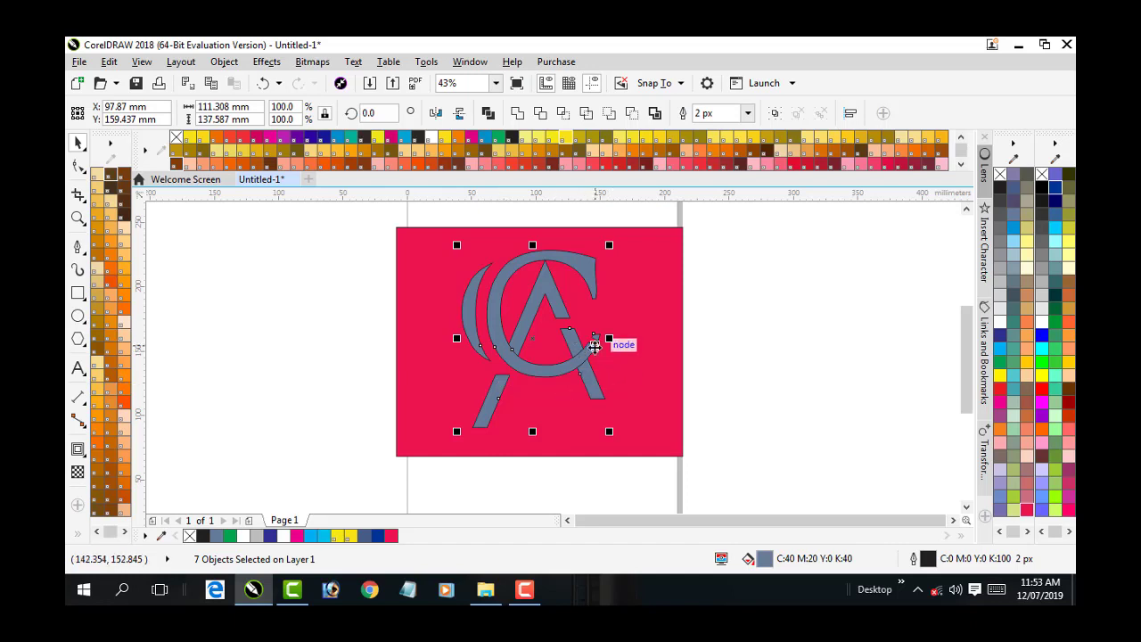
pyautogui.scroll(2, 596, 350)
pyautogui.click(671, 368)
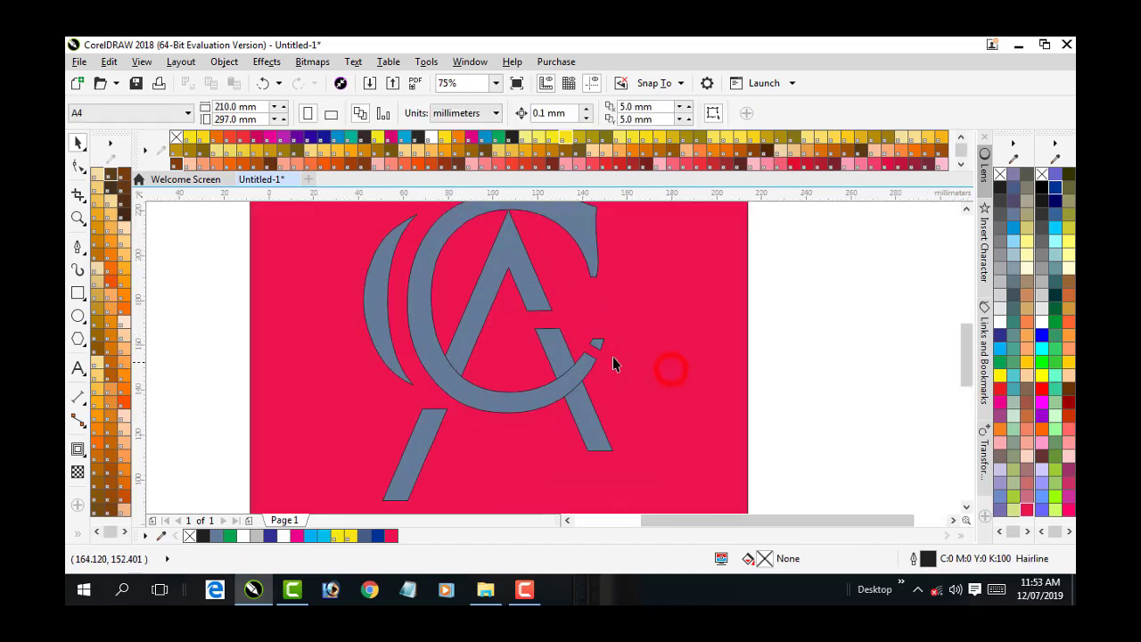
pyautogui.scroll(-2, 583, 358)
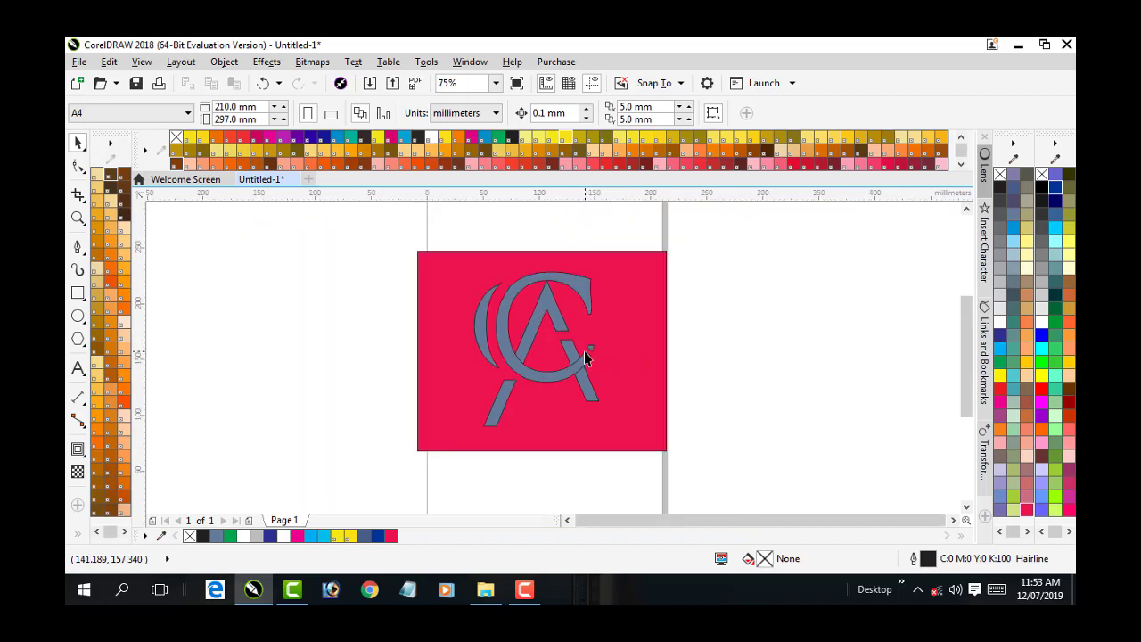
# Remove the outline from the six logo pieces other than the A's left leg below the C.
pyautogui.moveTo(446, 260); pyautogui.dragTo(651, 447)
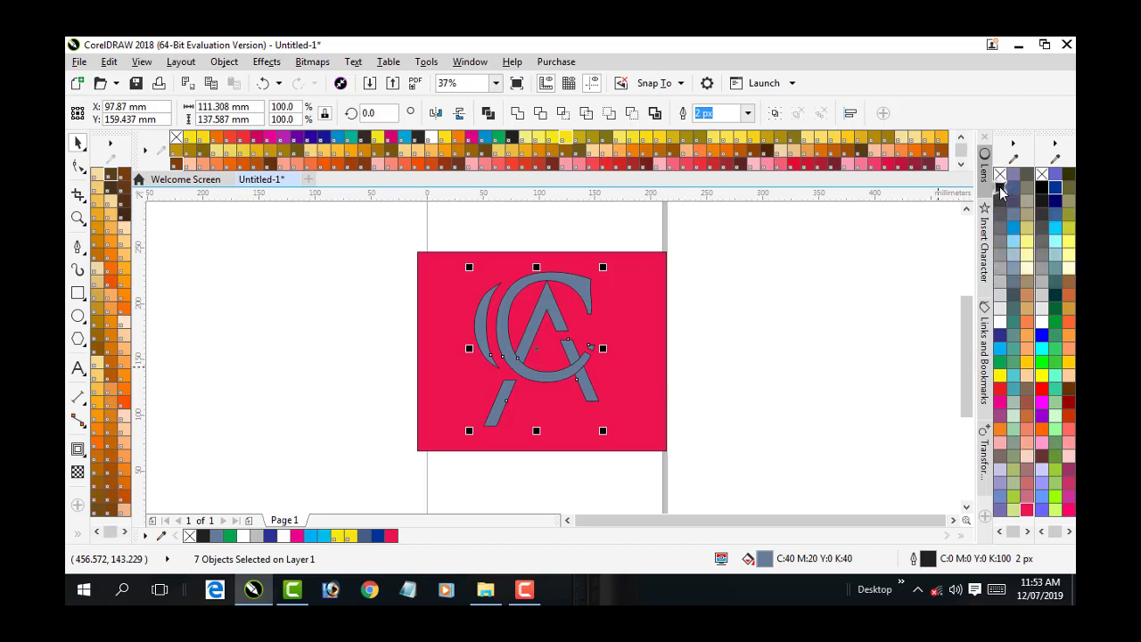
pyautogui.click(775, 316)
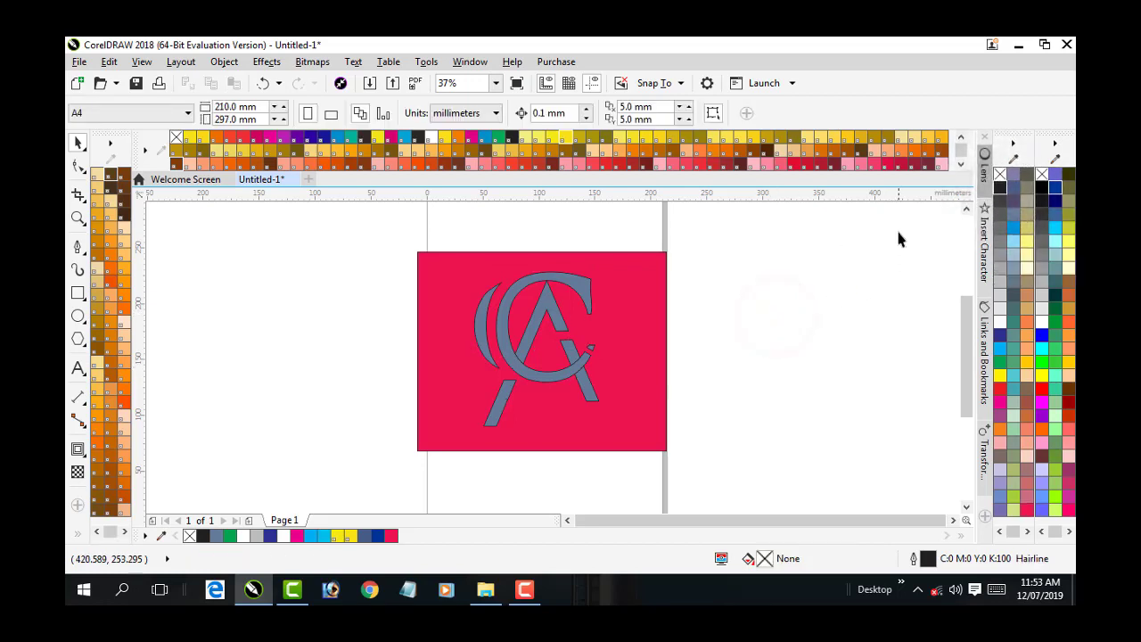
pyautogui.moveTo(408, 256); pyautogui.dragTo(640, 430)
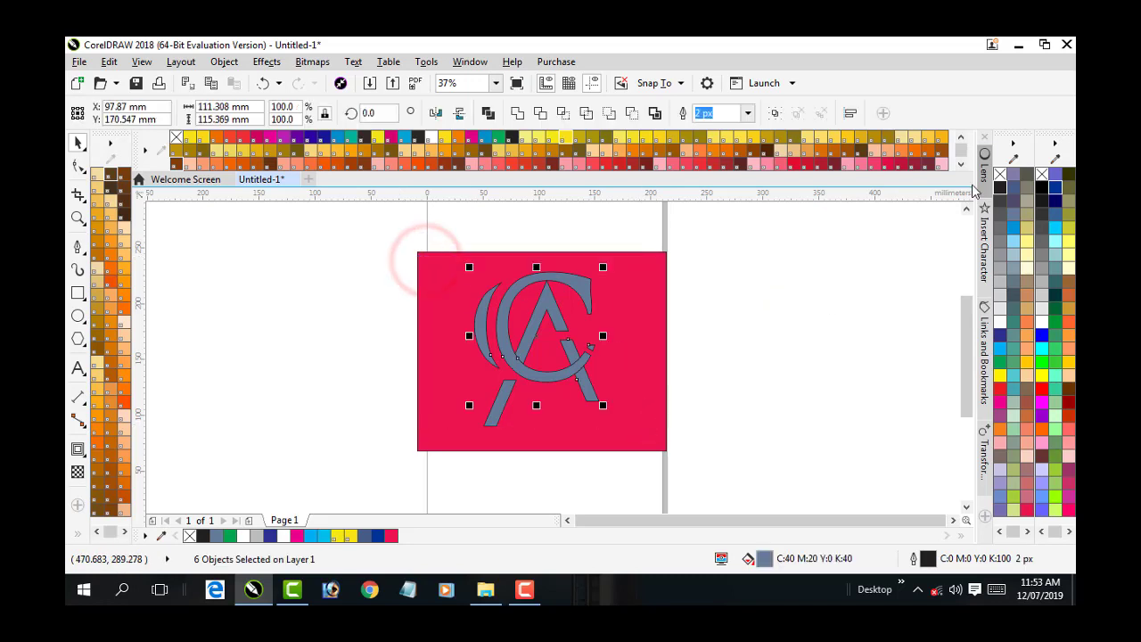
pyautogui.click(672, 365)
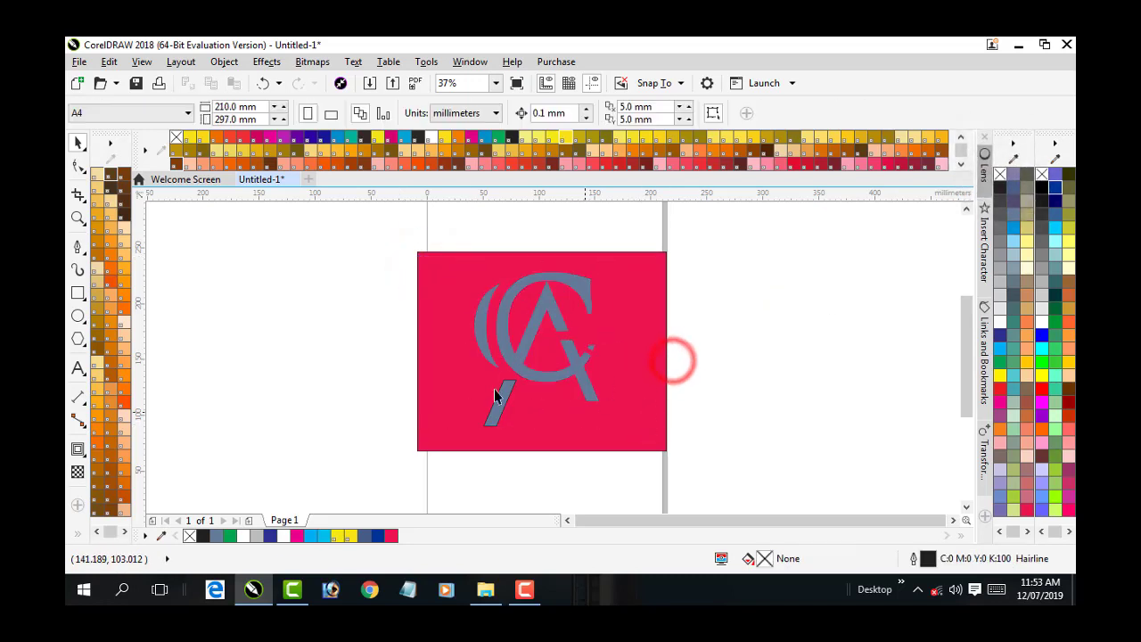
# Add the artistic text "A" in Colonna MT beside the red rectangle and enlarge it to about 79 x 64 mm.
pyautogui.click(78, 368)
pyautogui.click(283, 310)
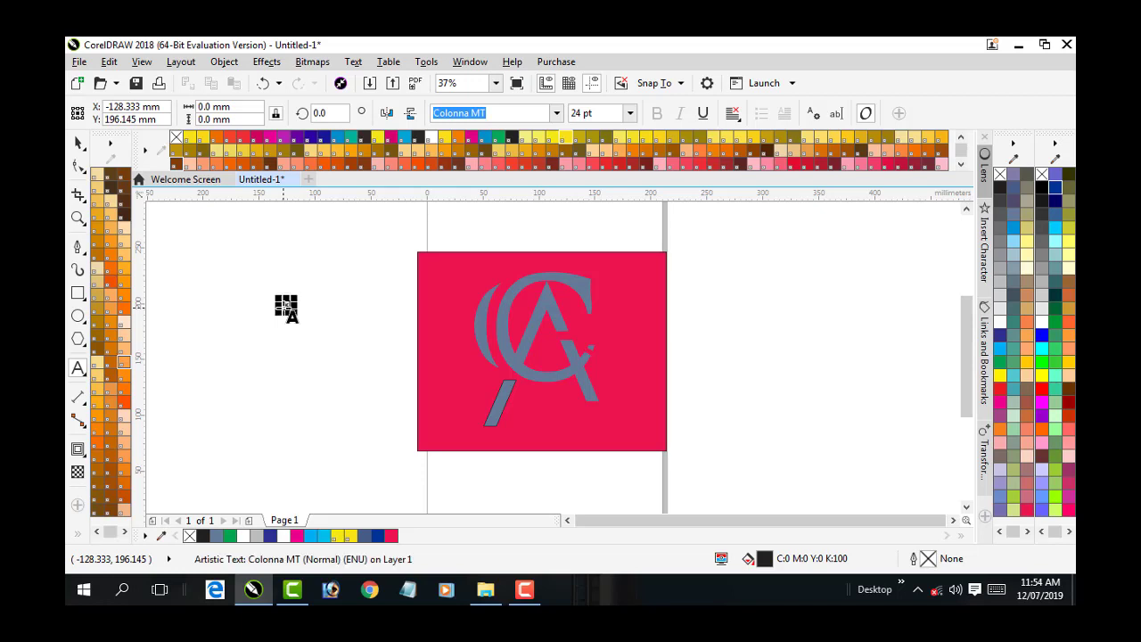
pyautogui.moveTo(298, 312); pyautogui.dragTo(376, 378)
pyautogui.click(357, 343)
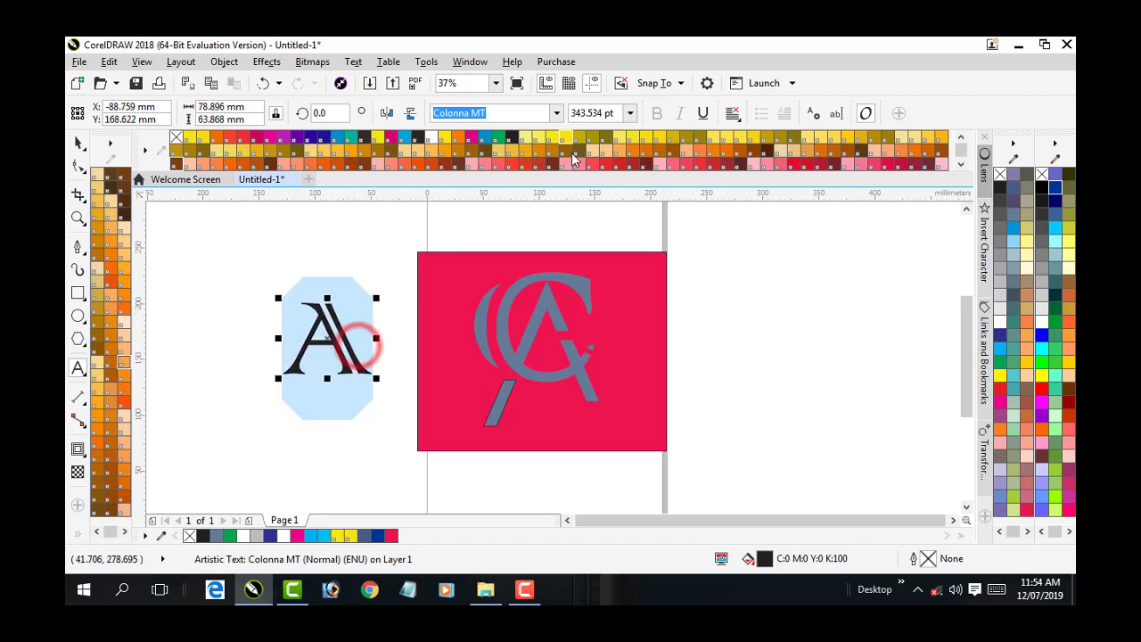
# Browse the fonts with live preview and set the letter A in DVB-TTChhayaEN Bold.
pyautogui.click(555, 113)
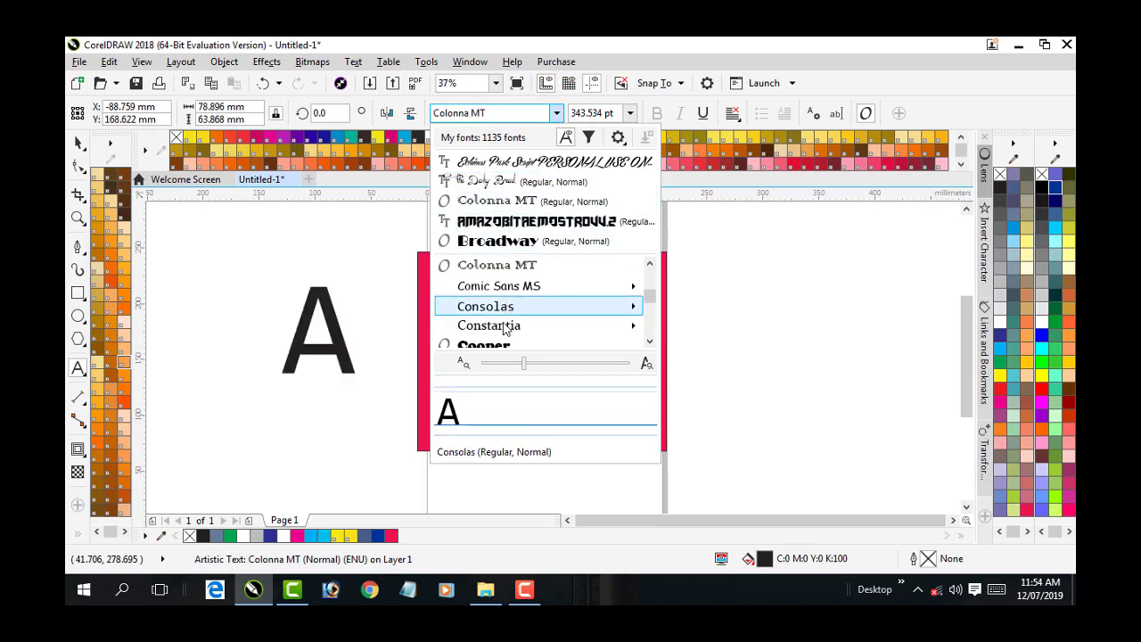
pyautogui.scroll(-5, 494, 325)
pyautogui.scroll(-1, 495, 329)
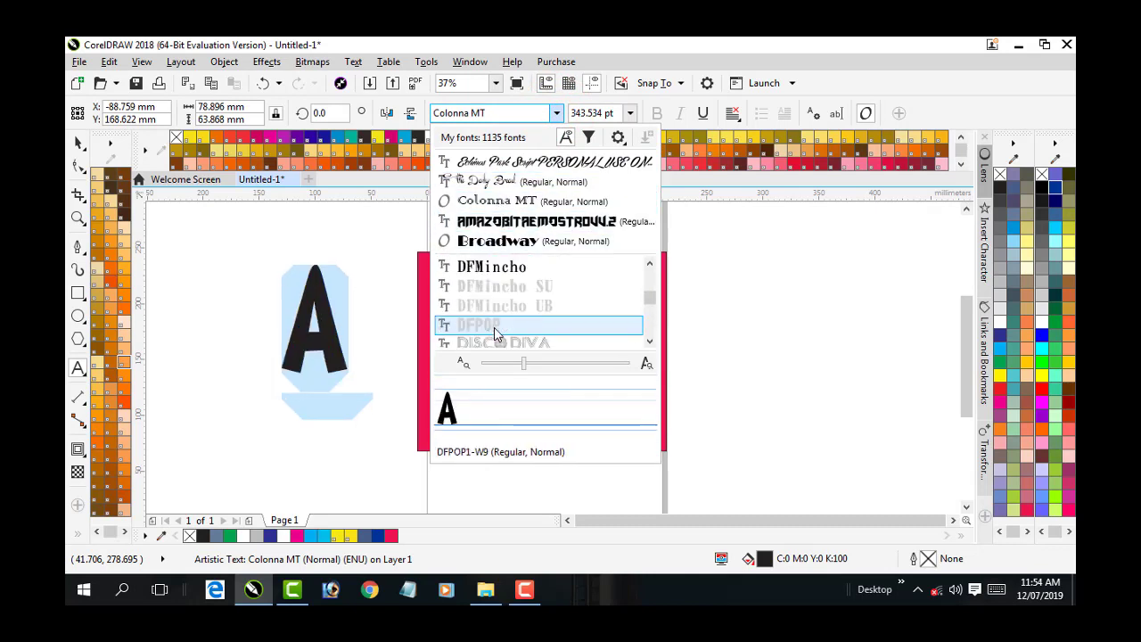
pyautogui.scroll(-1, 495, 334)
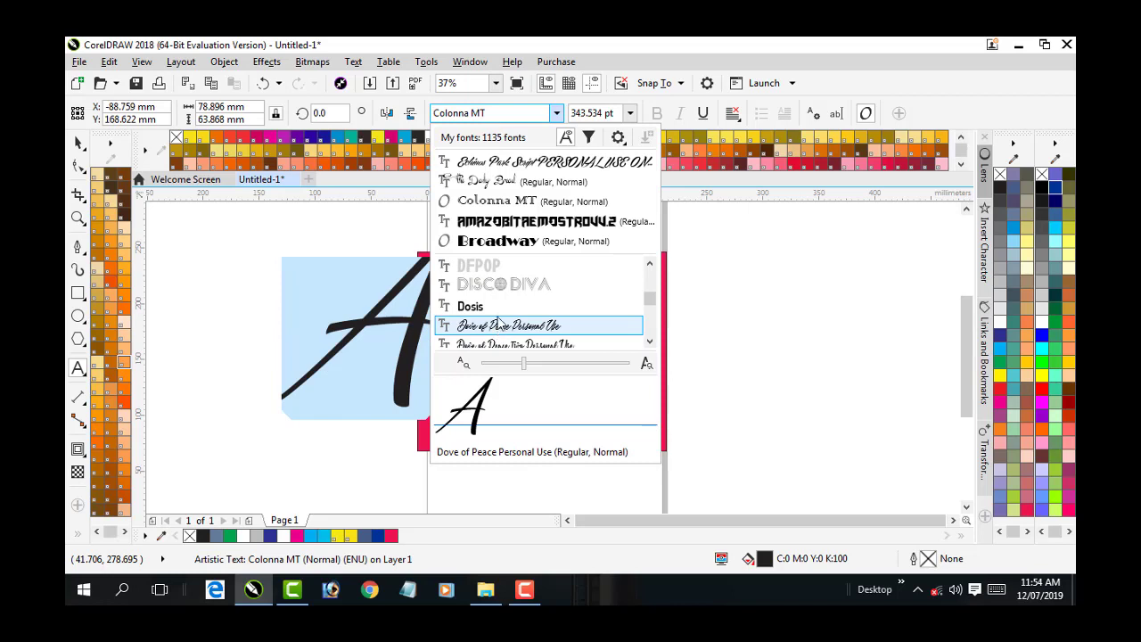
pyautogui.scroll(-1, 496, 319)
pyautogui.scroll(-1, 497, 314)
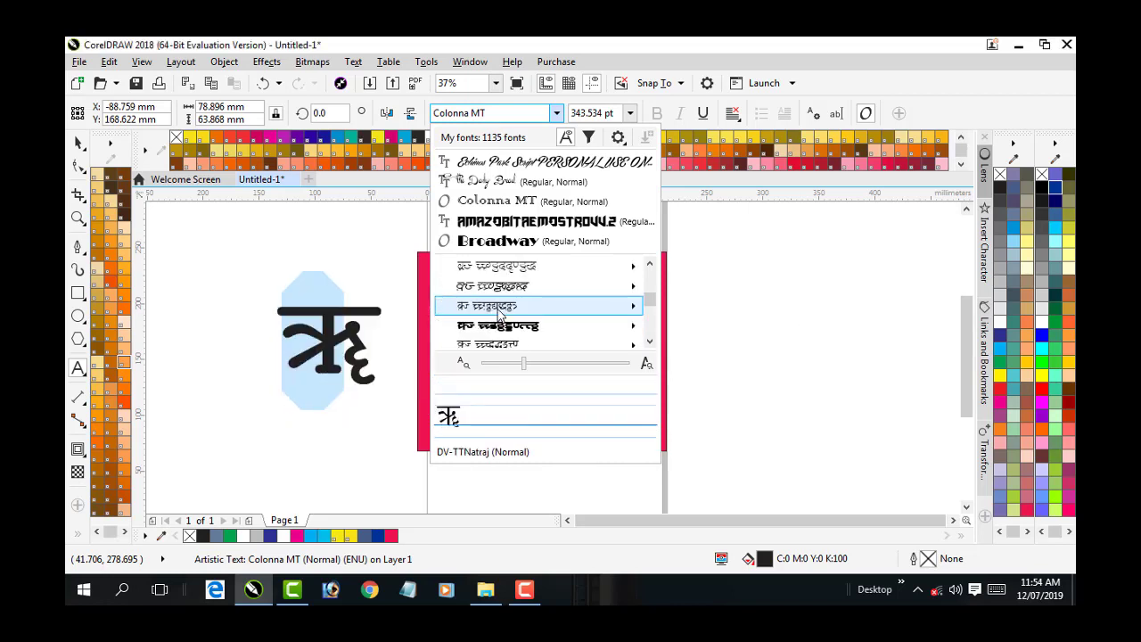
pyautogui.scroll(4, 496, 312)
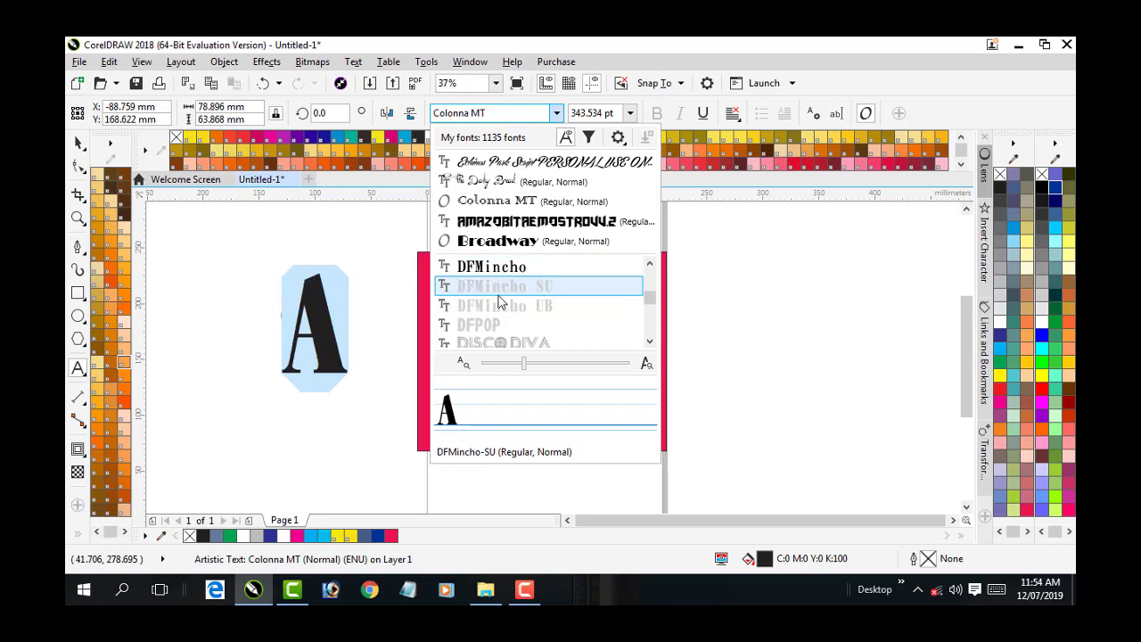
pyautogui.scroll(-3, 499, 304)
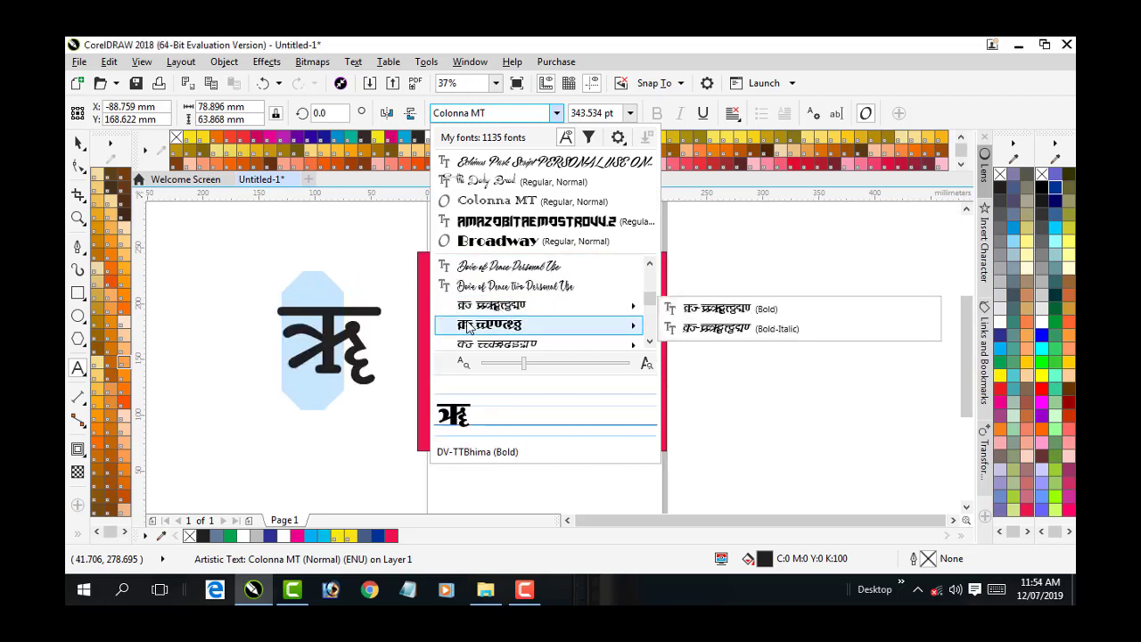
pyautogui.scroll(-3, 499, 312)
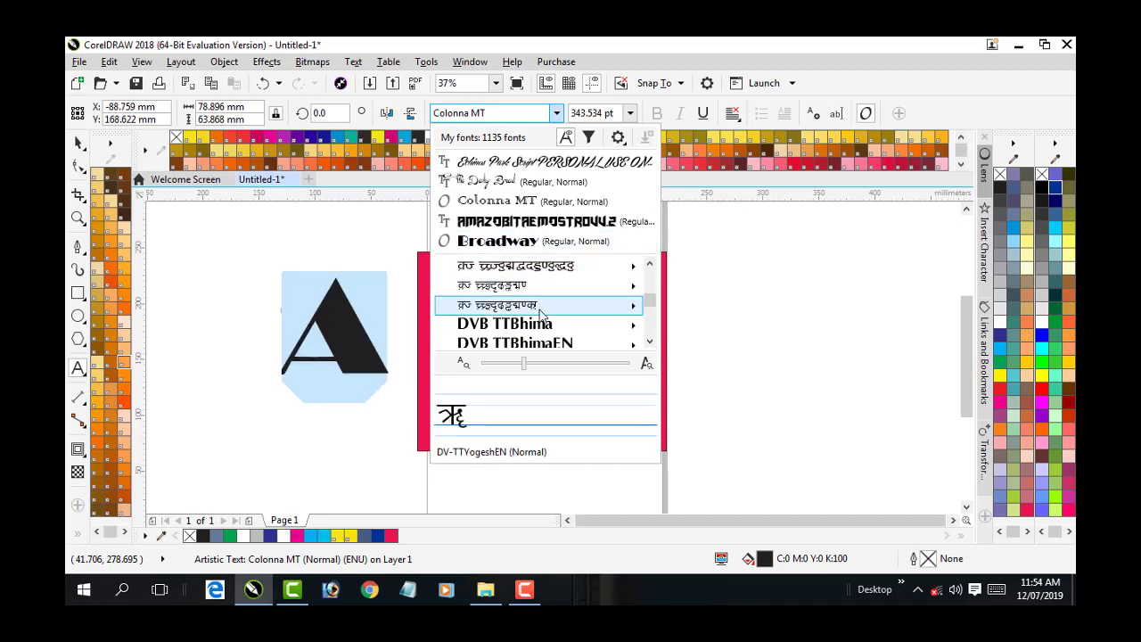
pyautogui.scroll(-1, 544, 328)
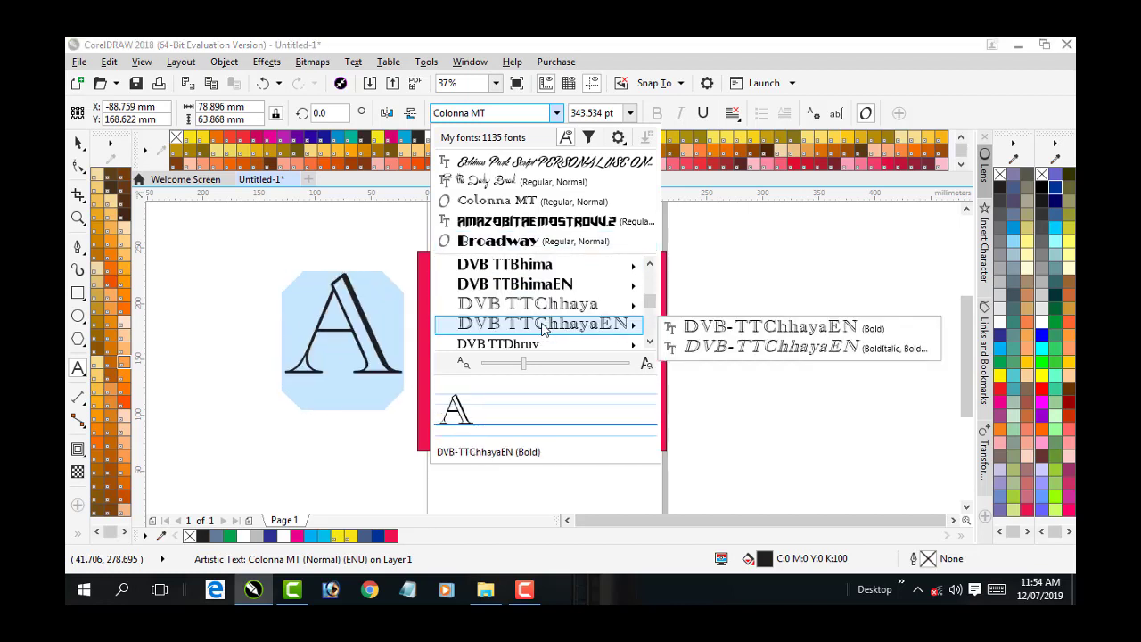
pyautogui.click(549, 323)
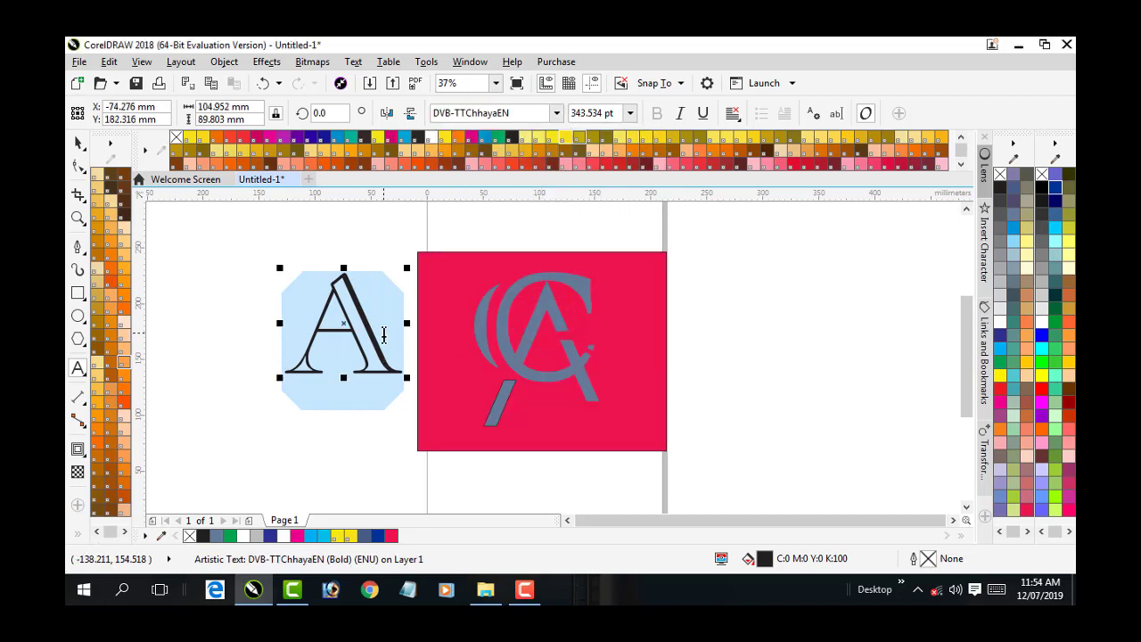
# Replace the sample letter with the brand text "ABHAY CLICK".
pyautogui.write('BHAY')
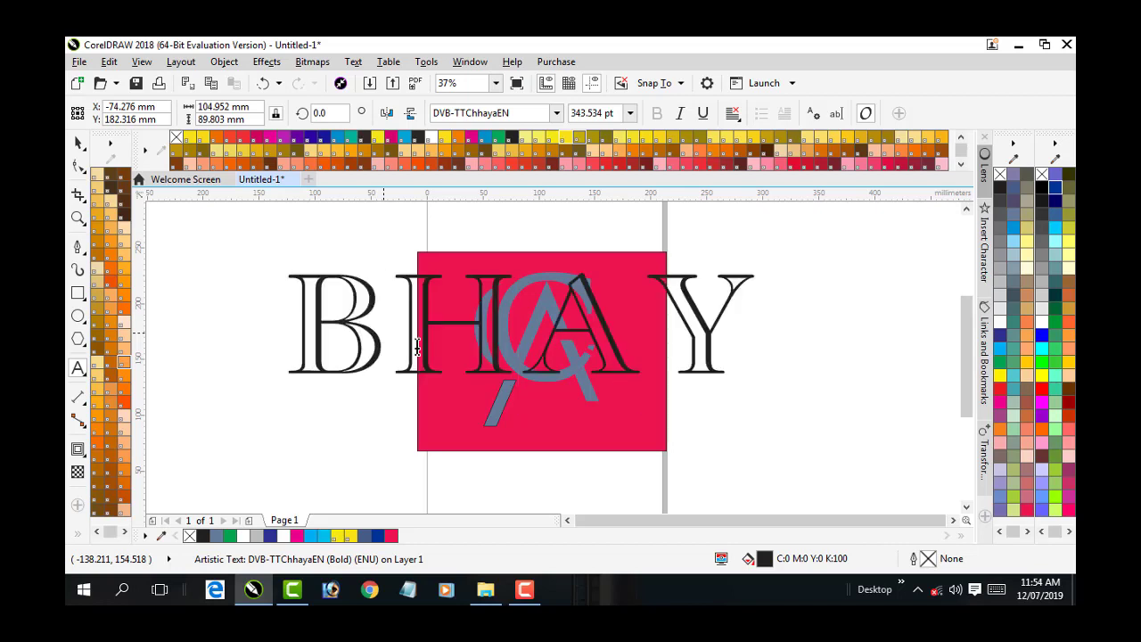
pyautogui.moveTo(729, 321); pyautogui.dragTo(290, 321)
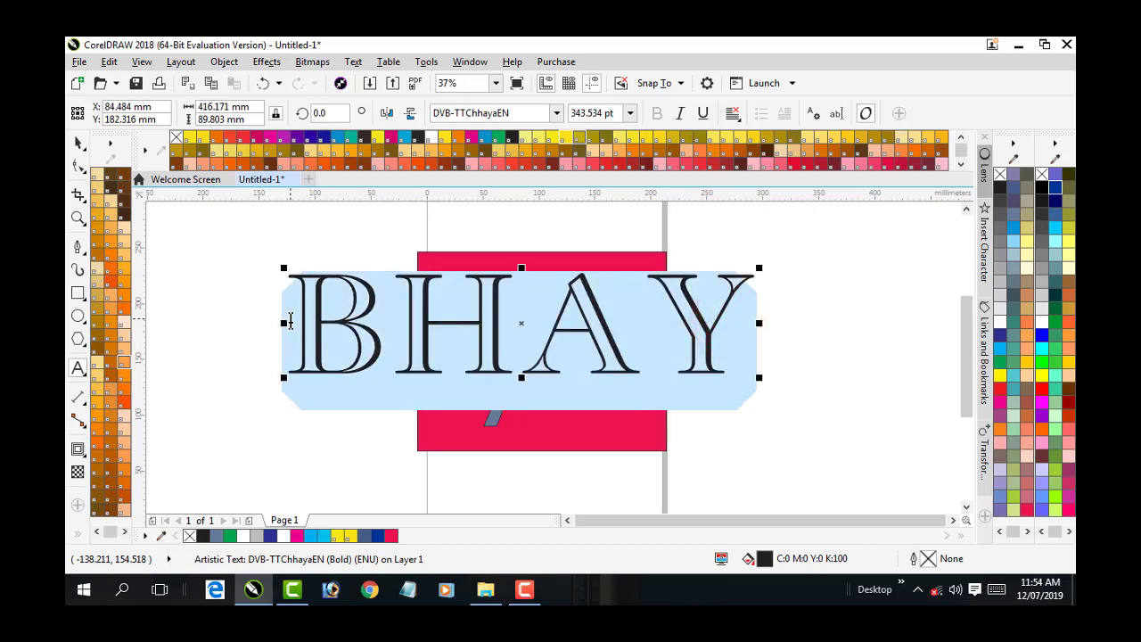
pyautogui.write('ABH')
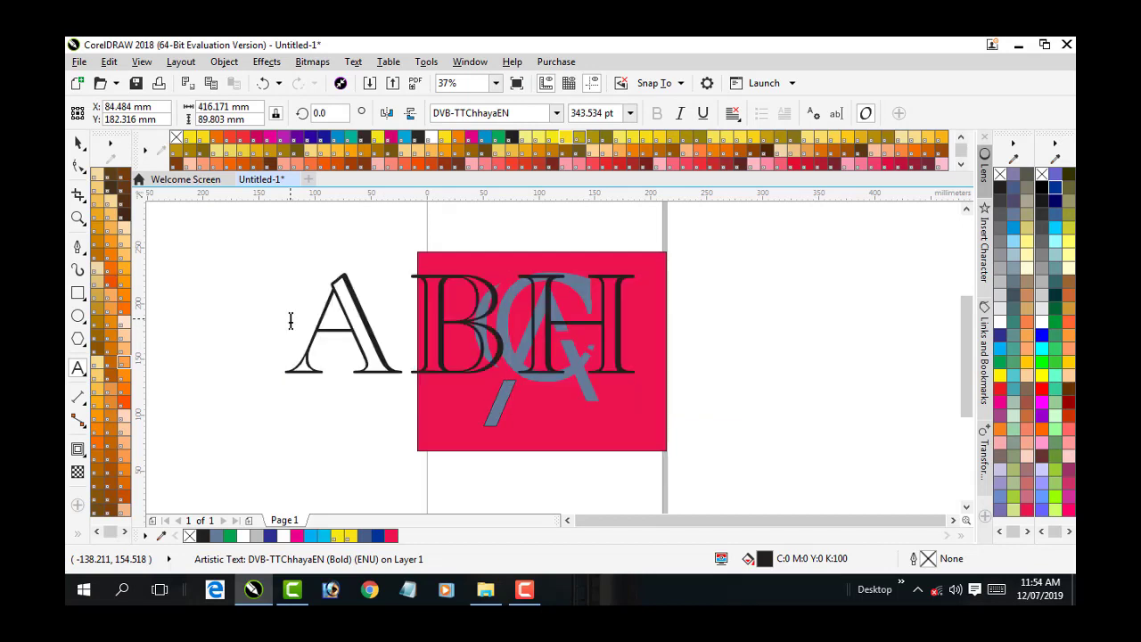
pyautogui.write('AY')
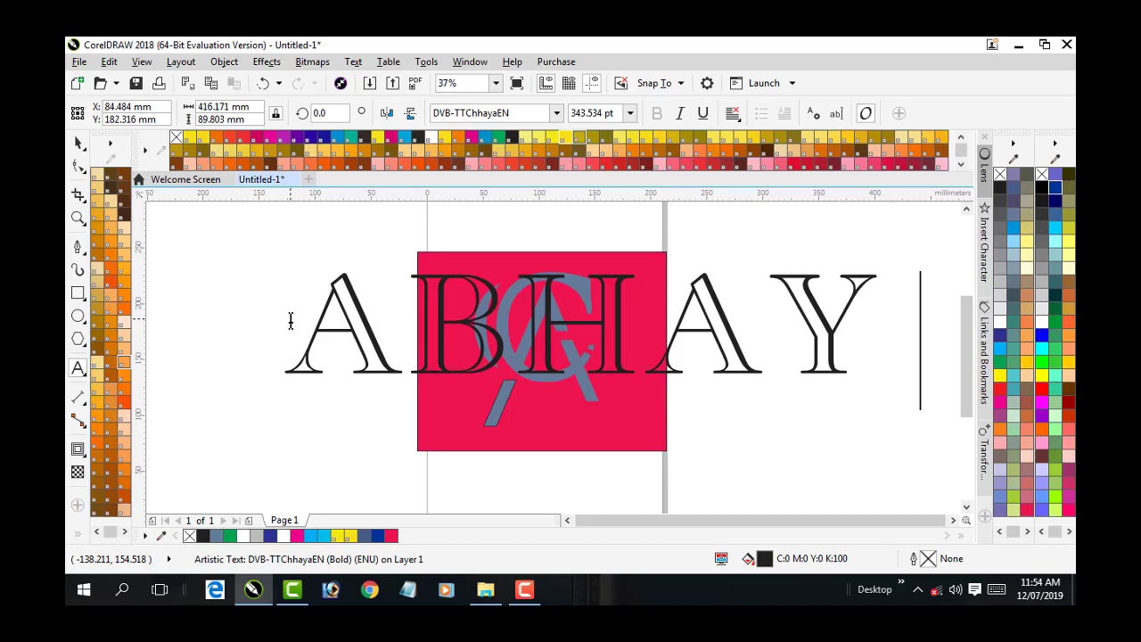
pyautogui.write(' CLICJ')
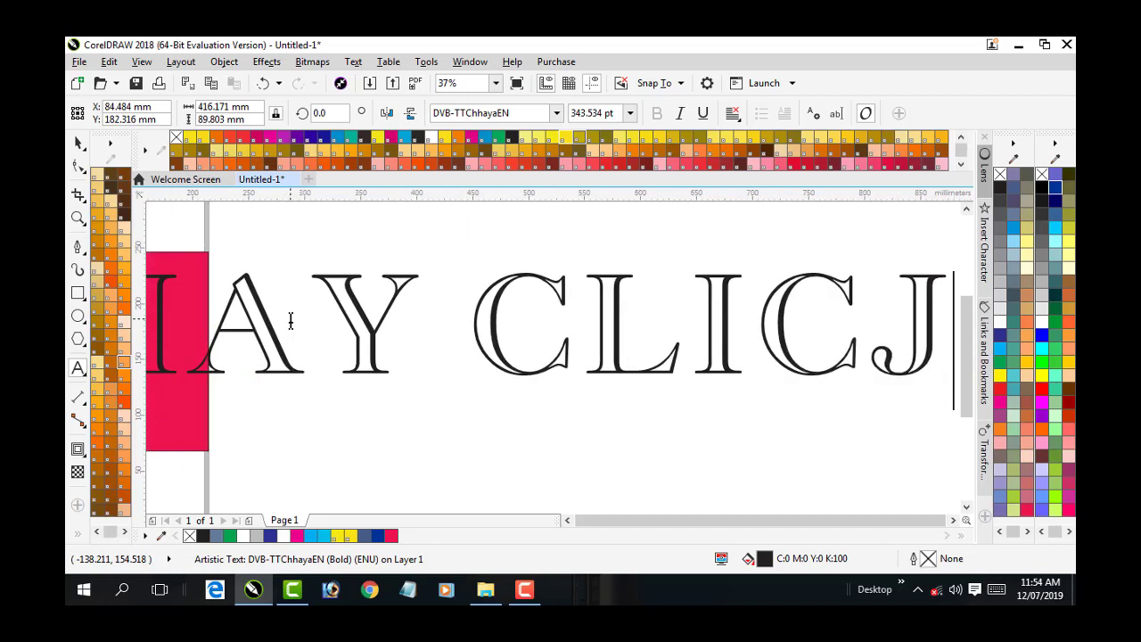
pyautogui.press('BackSpace')
pyautogui.write('K')
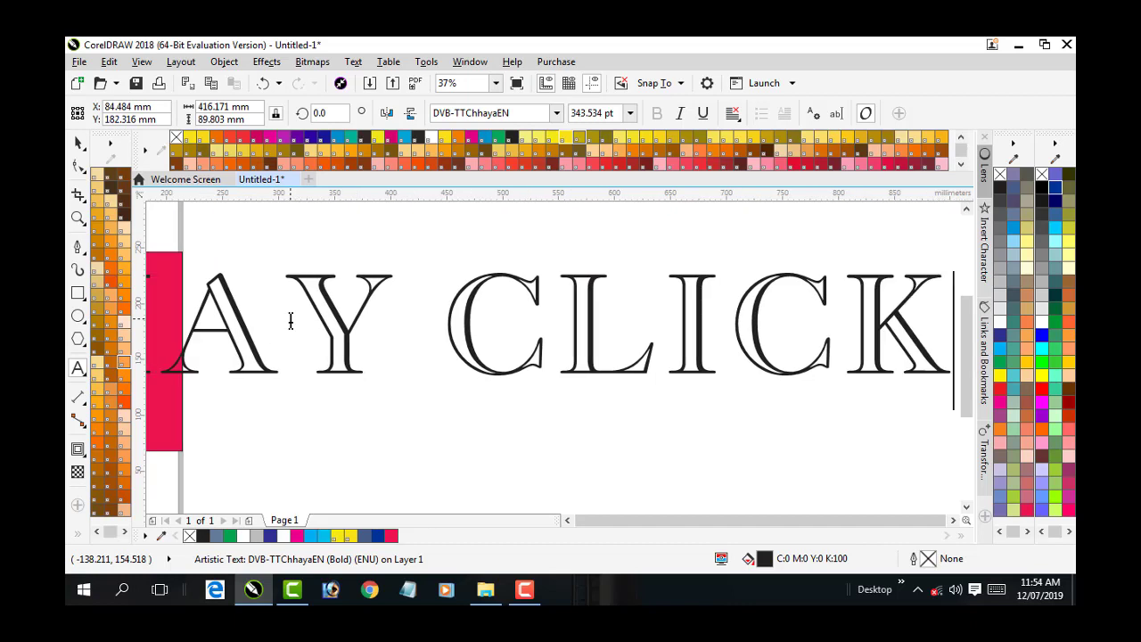
# Scale the ABHAY CLICK text down to about 110 x 10 mm and place it on the red rectangle beside the A's lower left leg.
pyautogui.scroll(-4, 638, 337)
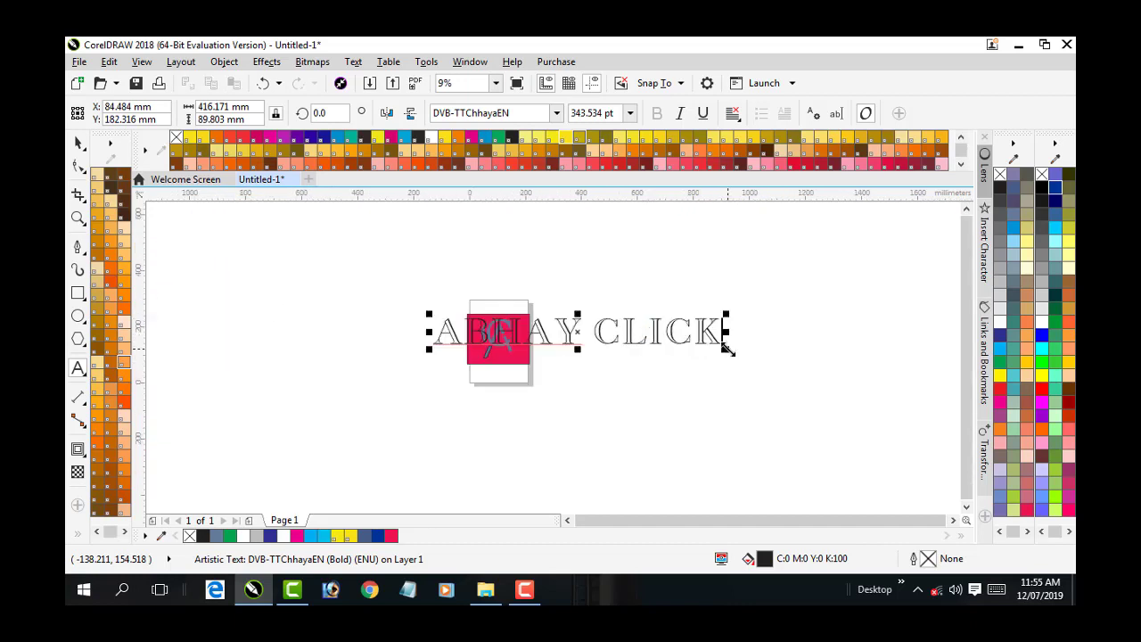
pyautogui.click(78, 143)
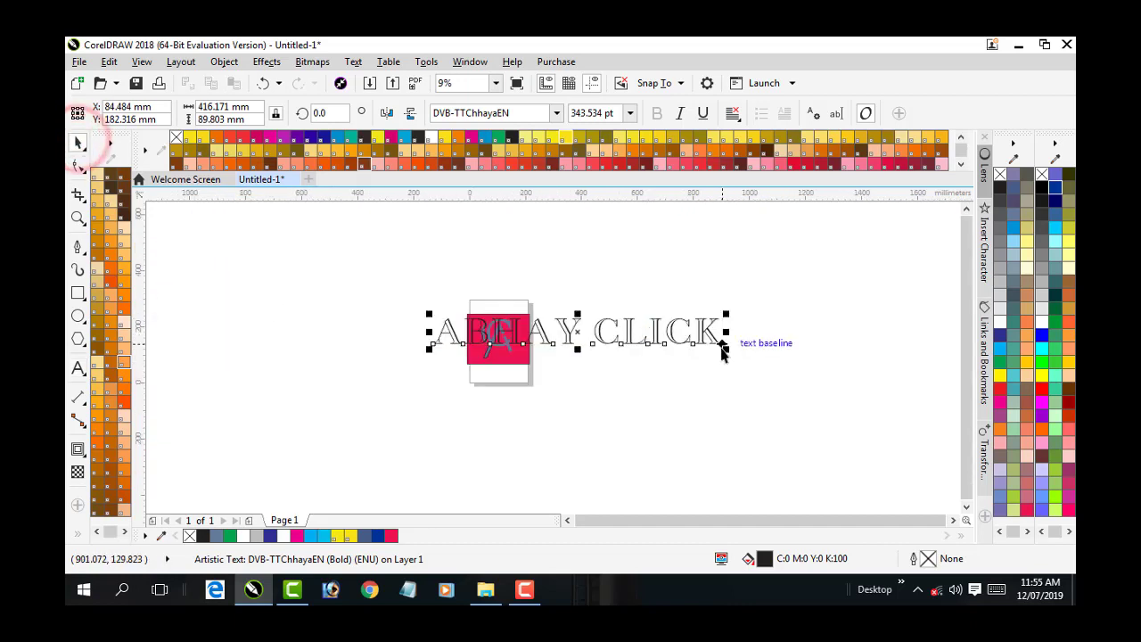
pyautogui.moveTo(726, 313); pyautogui.dragTo(681, 322)
pyautogui.moveTo(577, 333); pyautogui.dragTo(540, 366)
pyautogui.moveTo(596, 343)
pyautogui.mouseDown()
pyautogui.moveTo(565, 348)
pyautogui.moveTo(581, 348)
pyautogui.mouseUp()
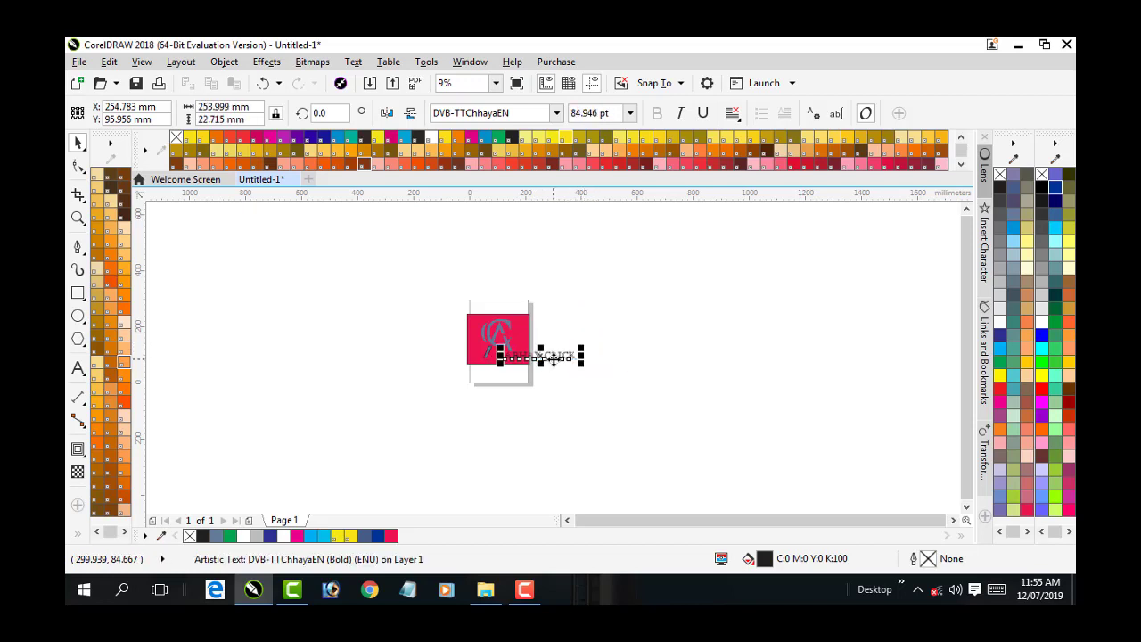
pyautogui.scroll(3, 615, 346)
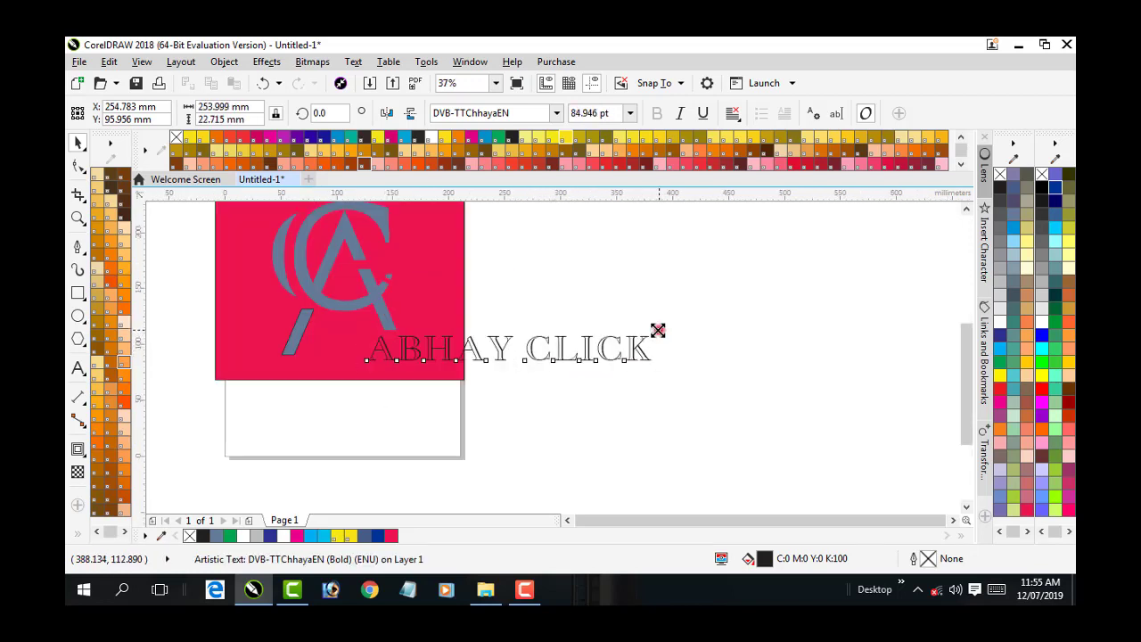
pyautogui.moveTo(657, 329); pyautogui.dragTo(576, 339)
pyautogui.moveTo(508, 346); pyautogui.dragTo(370, 340)
pyautogui.scroll(2, 443, 355)
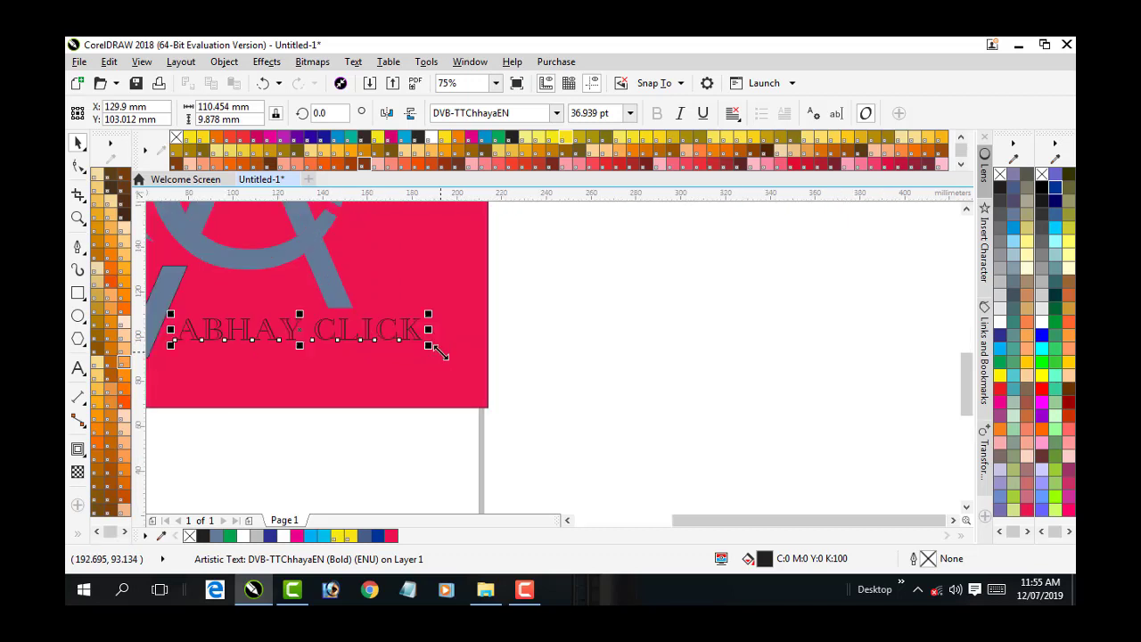
pyautogui.scroll(-2, 461, 364)
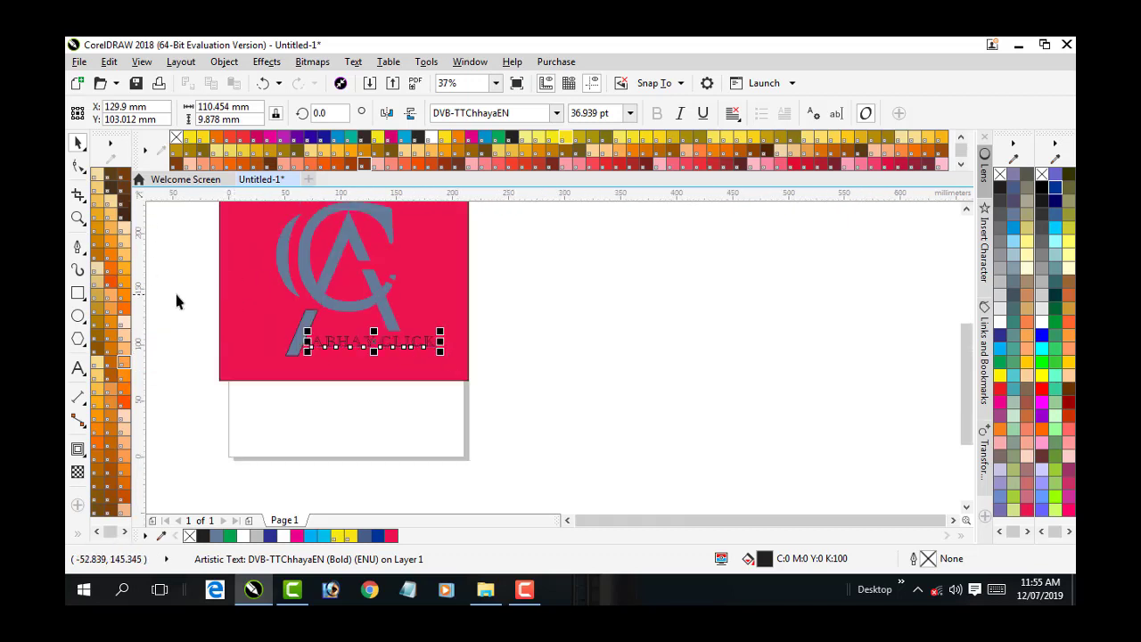
# Break the ABHAY CLICK text apart into words and ABHAY into single letters, then select its first A.
pyautogui.moveTo(220, 313); pyautogui.dragTo(468, 392)
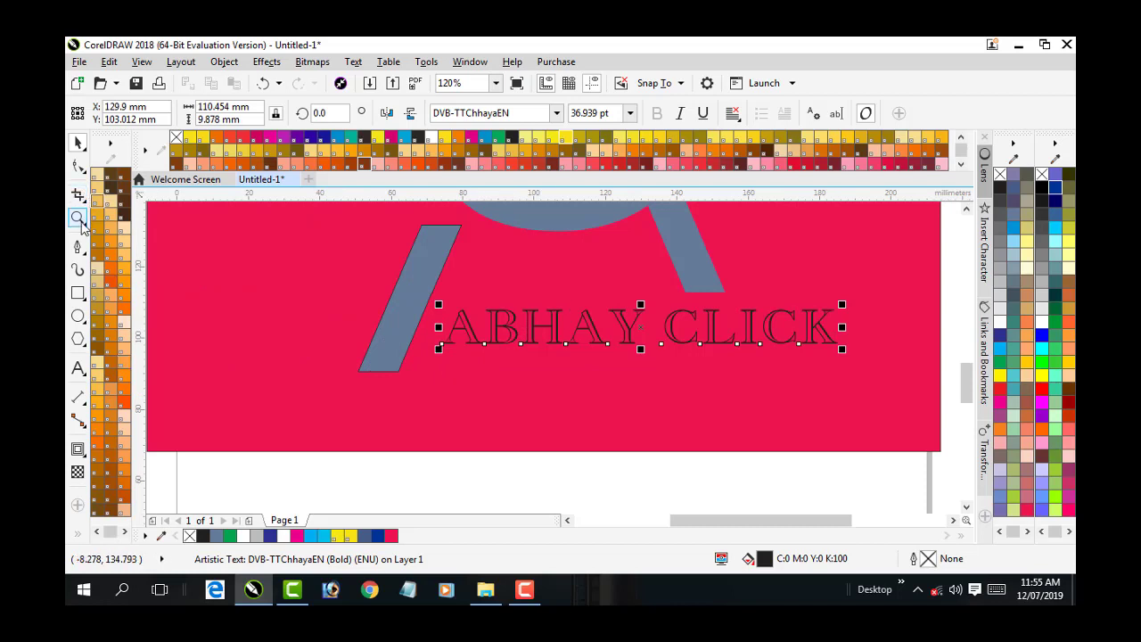
pyautogui.click(77, 143)
pyautogui.click(479, 499)
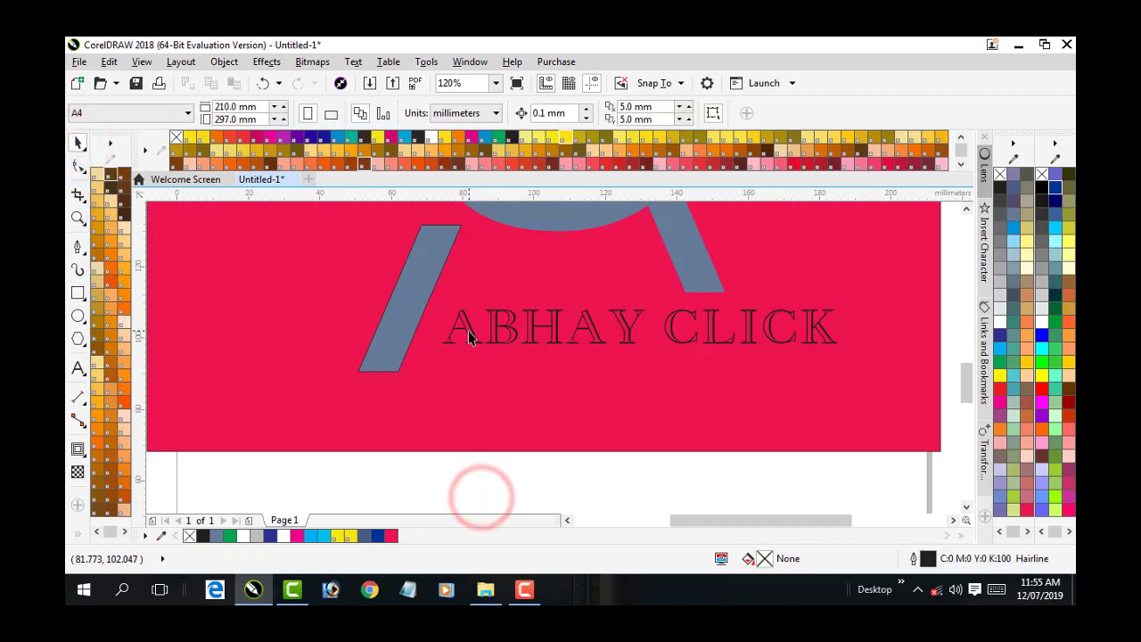
pyautogui.click(478, 341)
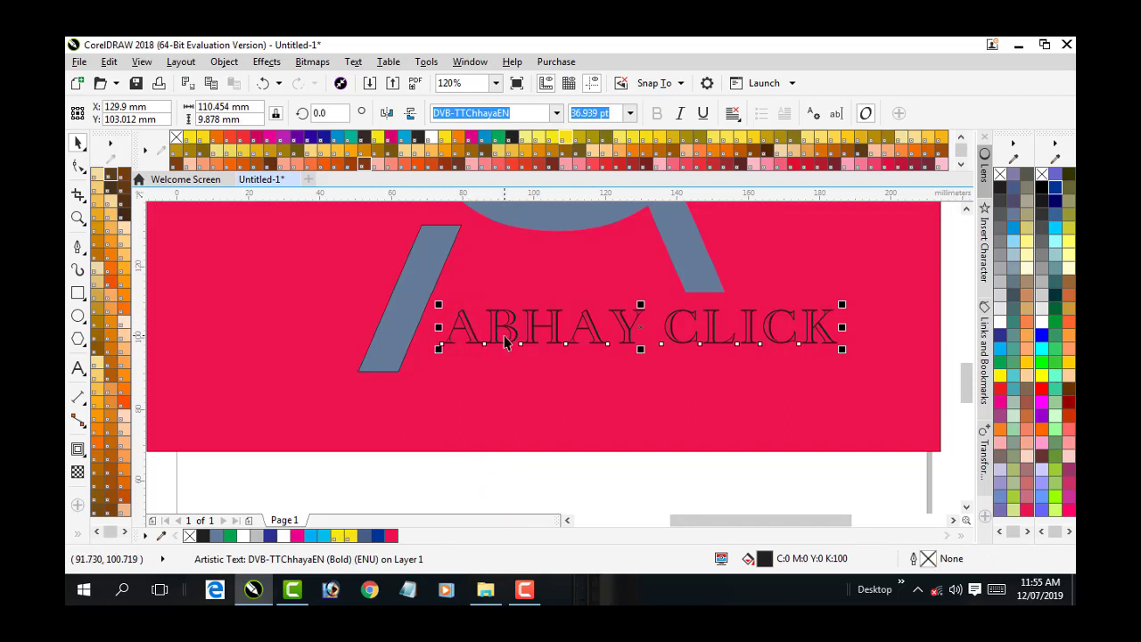
pyautogui.click(504, 341)
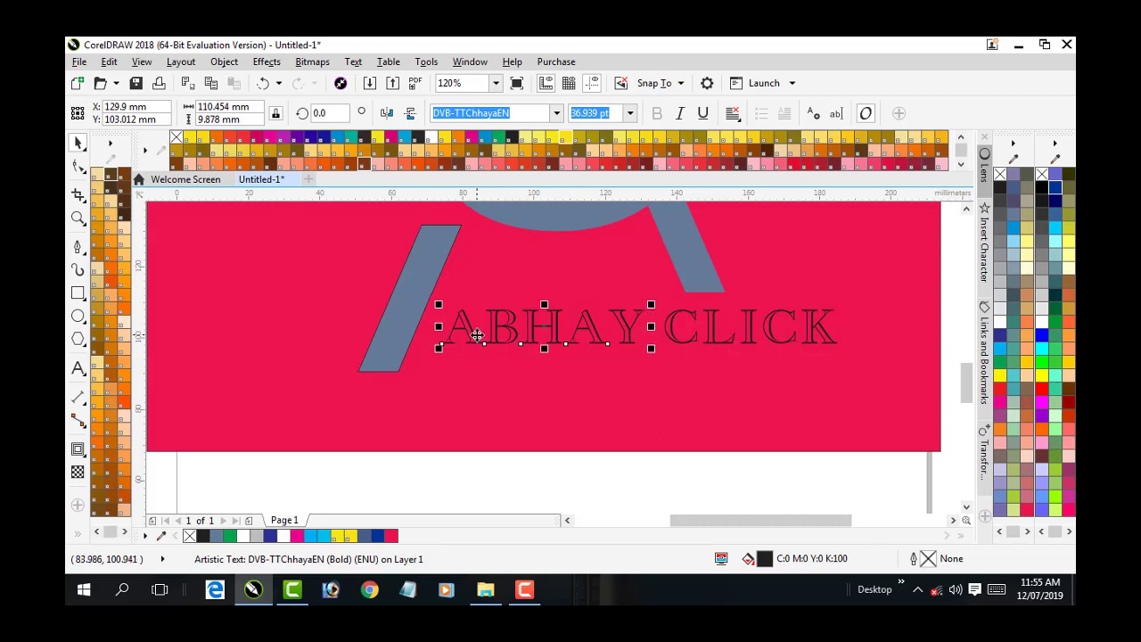
pyautogui.keyDown('ctrl'); pyautogui.click(477, 334); pyautogui.keyUp('ctrl')
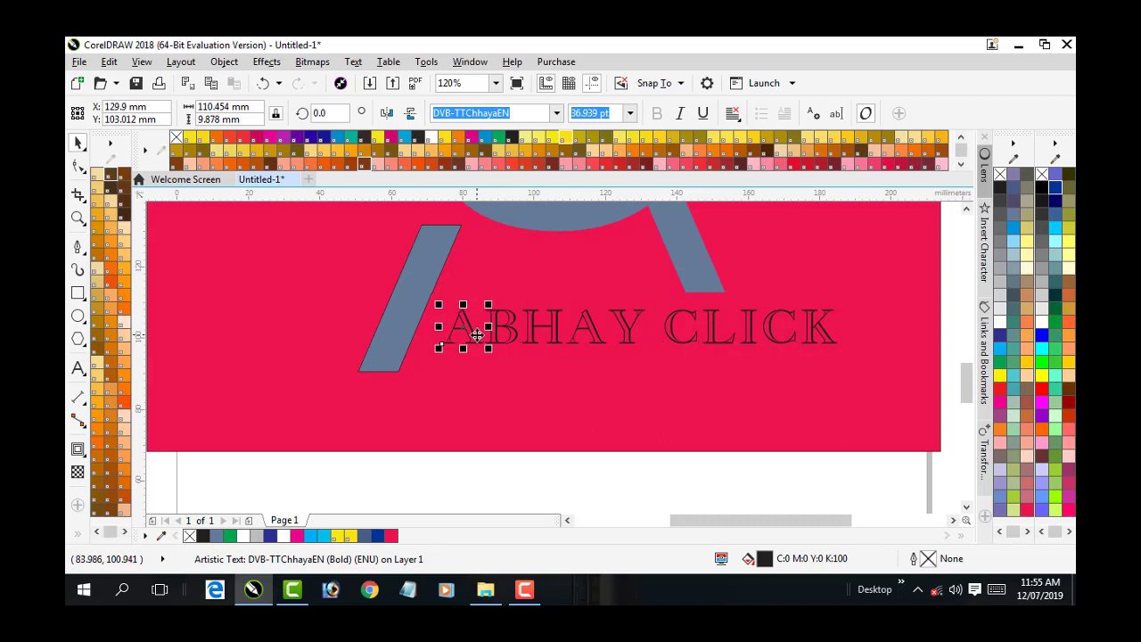
pyautogui.click(466, 368)
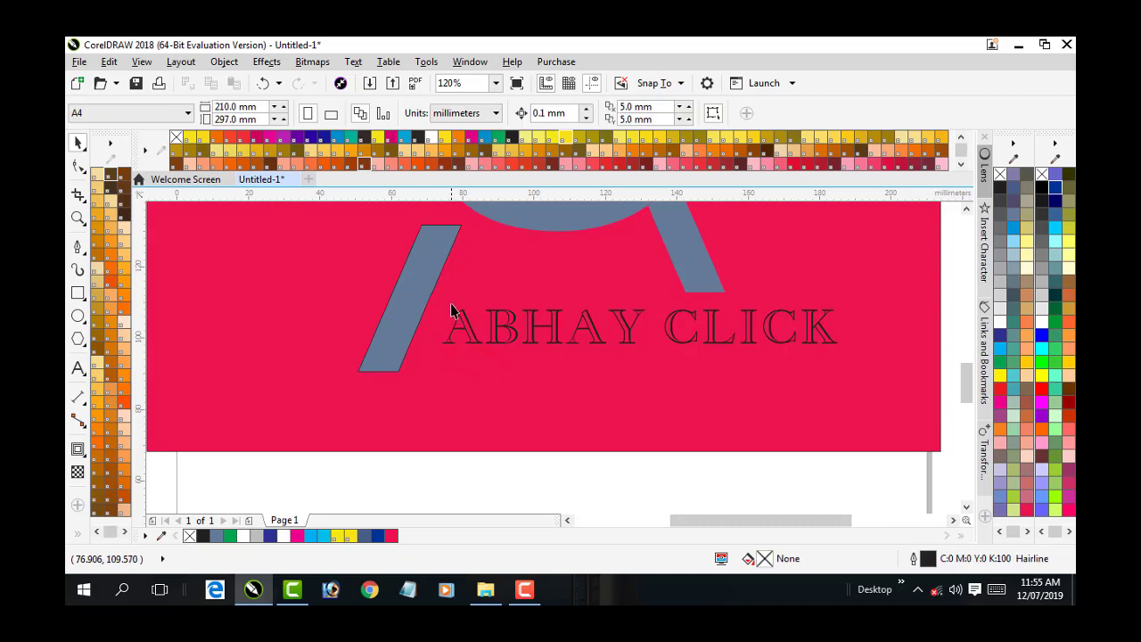
pyautogui.moveTo(446, 303); pyautogui.dragTo(484, 357)
pyautogui.moveTo(427, 300); pyautogui.dragTo(485, 335)
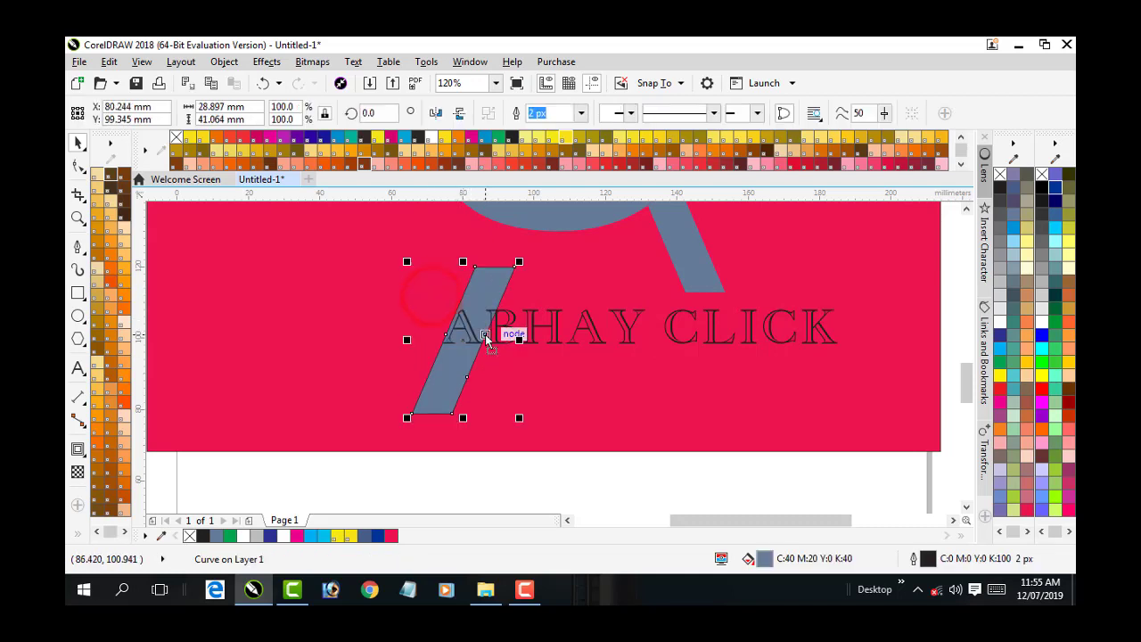
pyautogui.hotkey('ctrl', 'a')
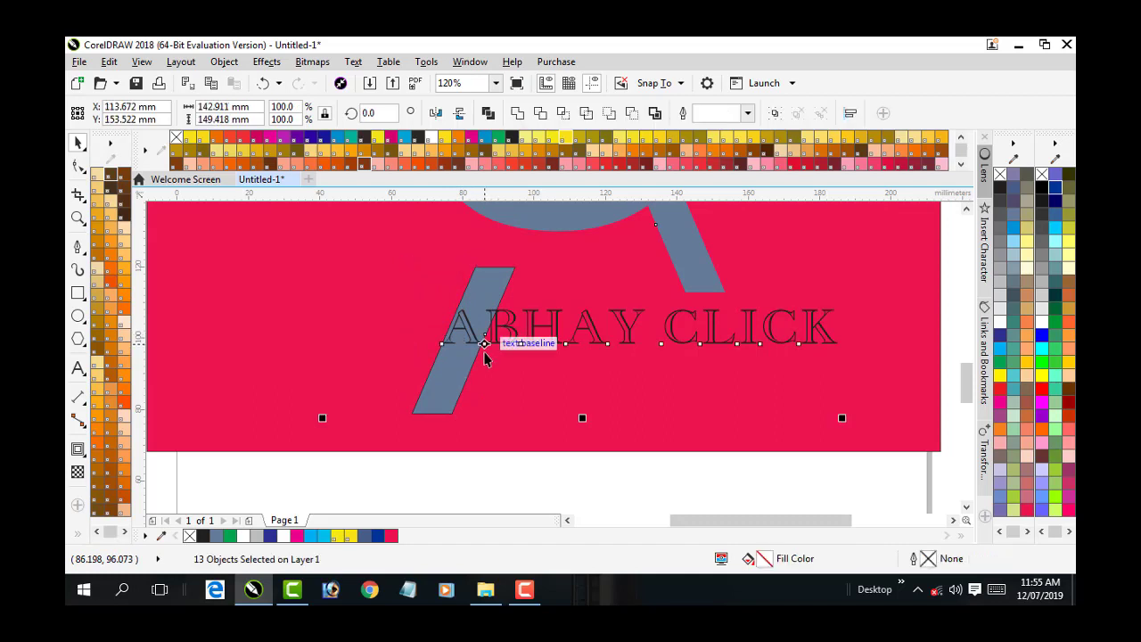
pyautogui.click(500, 385)
pyautogui.hotkey('ctrl', 'z')
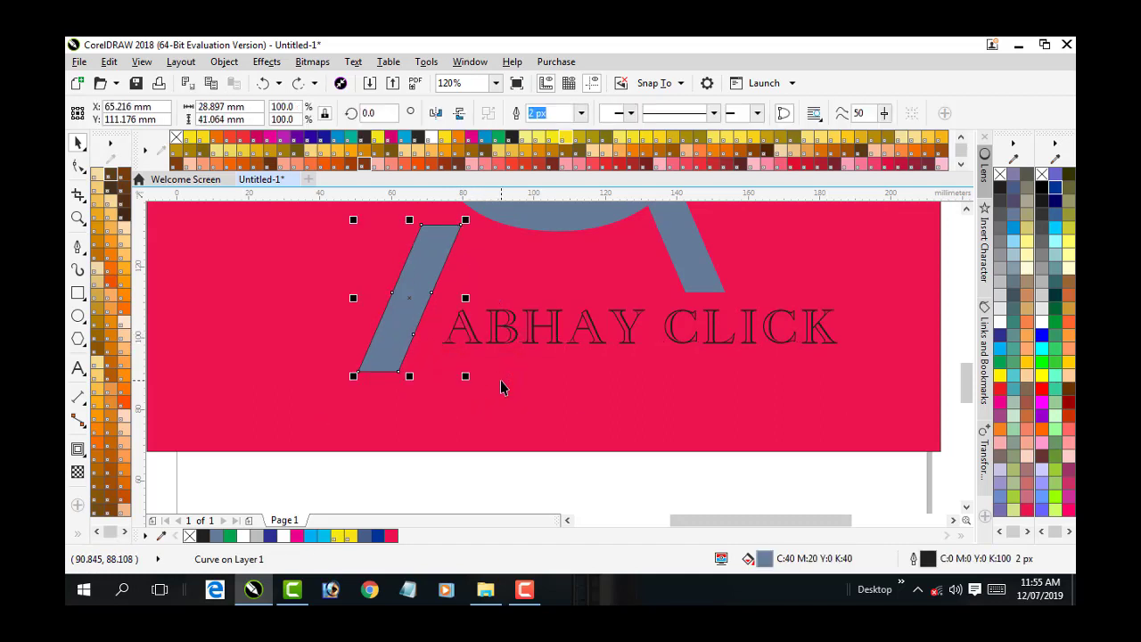
# Set the first letter A of ABHAY in the font AmazObitaemOstrovV.2.
pyautogui.click(487, 385)
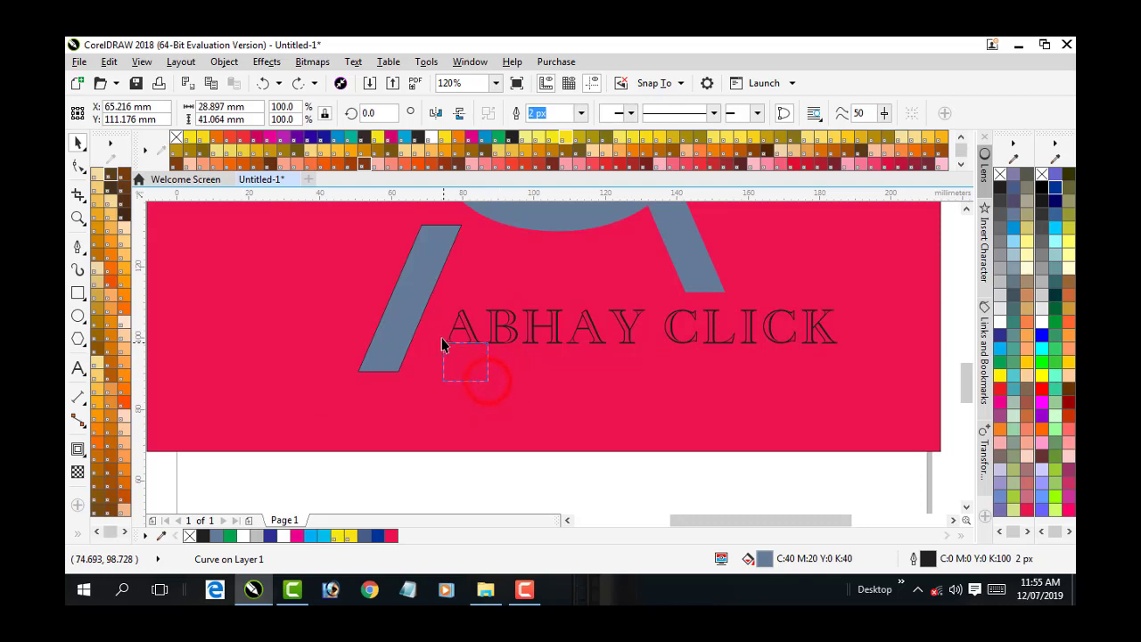
pyautogui.moveTo(442, 345); pyautogui.dragTo(430, 285)
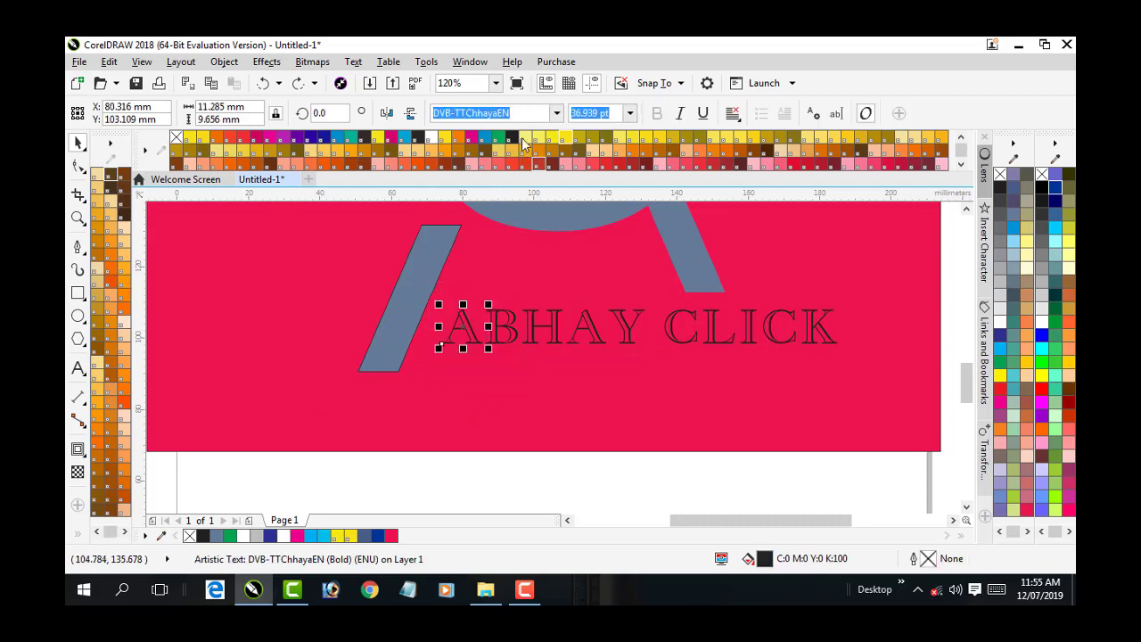
pyautogui.click(556, 113)
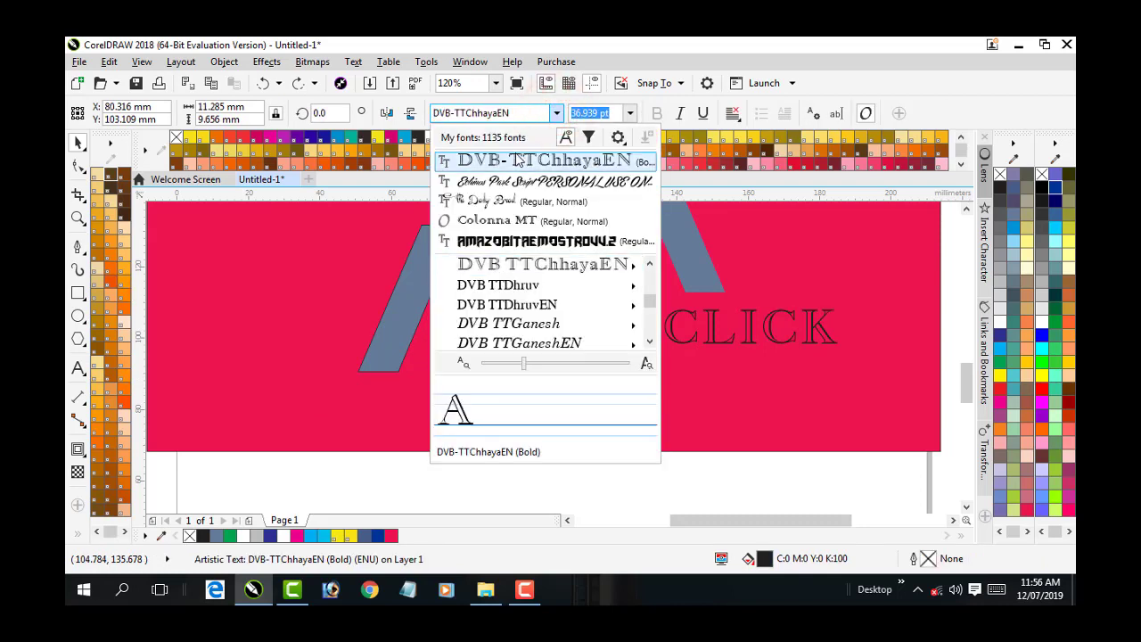
pyautogui.click(554, 246)
pyautogui.click(540, 395)
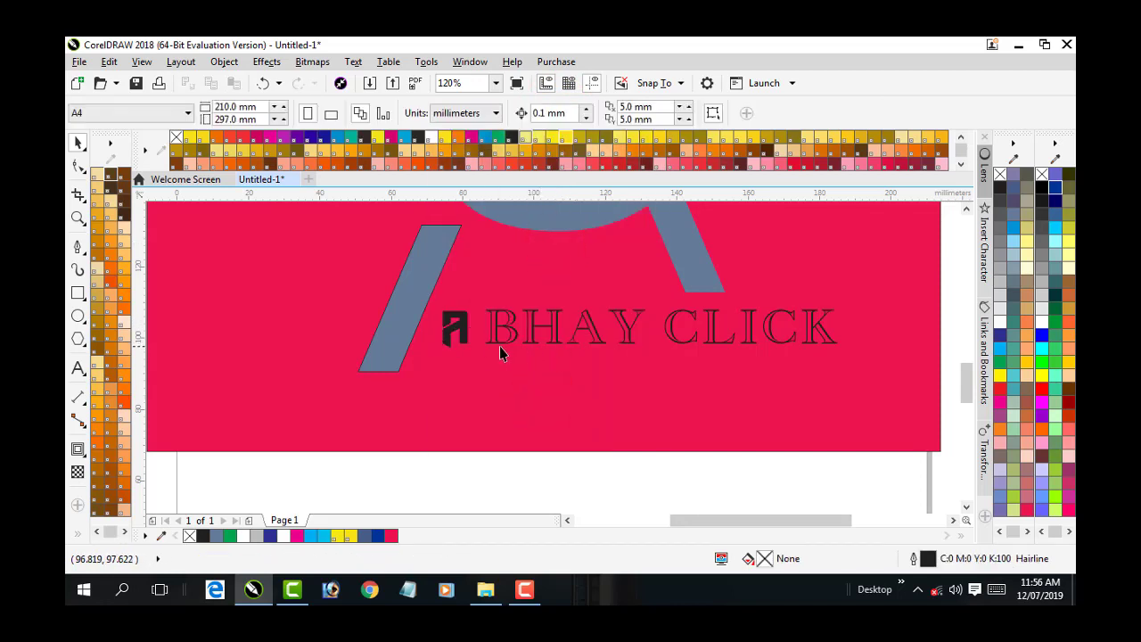
# Enlarge the restyled initial A to about 12.4 x 18.3 mm so it stands taller than the other letters.
pyautogui.click(459, 325)
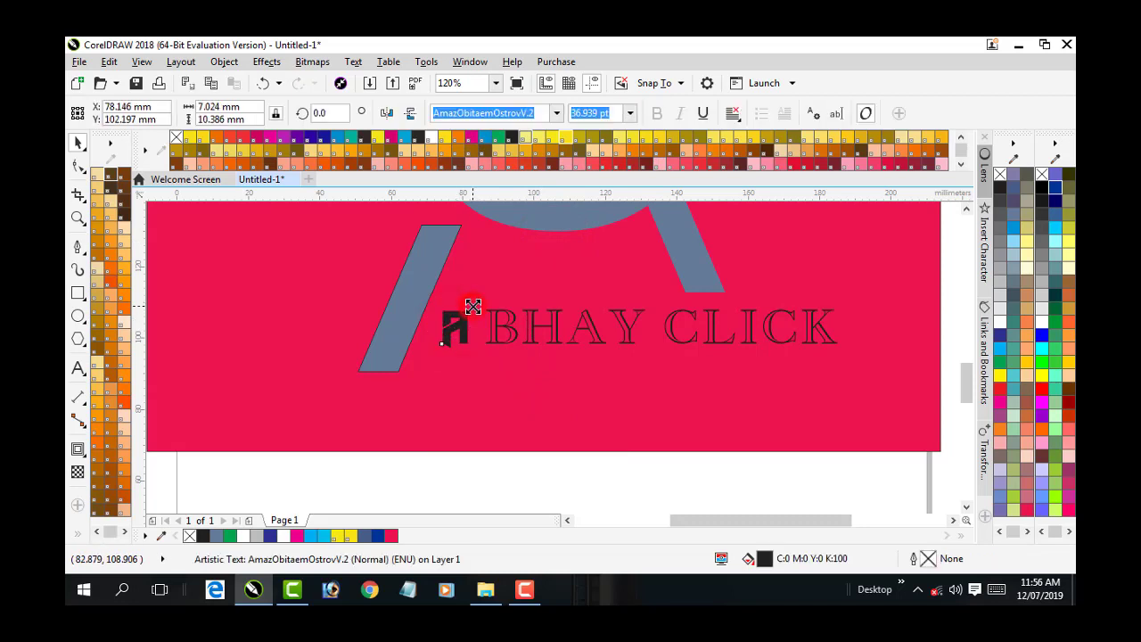
pyautogui.moveTo(473, 307)
pyautogui.mouseDown()
pyautogui.moveTo(517, 282)
pyautogui.moveTo(477, 308)
pyautogui.mouseUp()
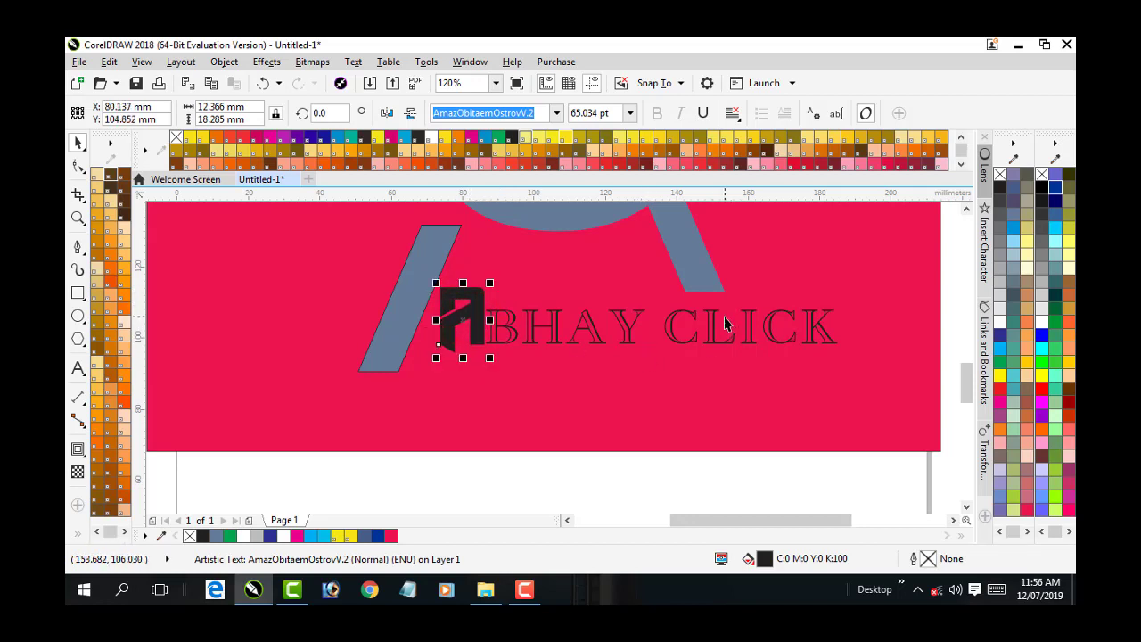
pyautogui.click(539, 367)
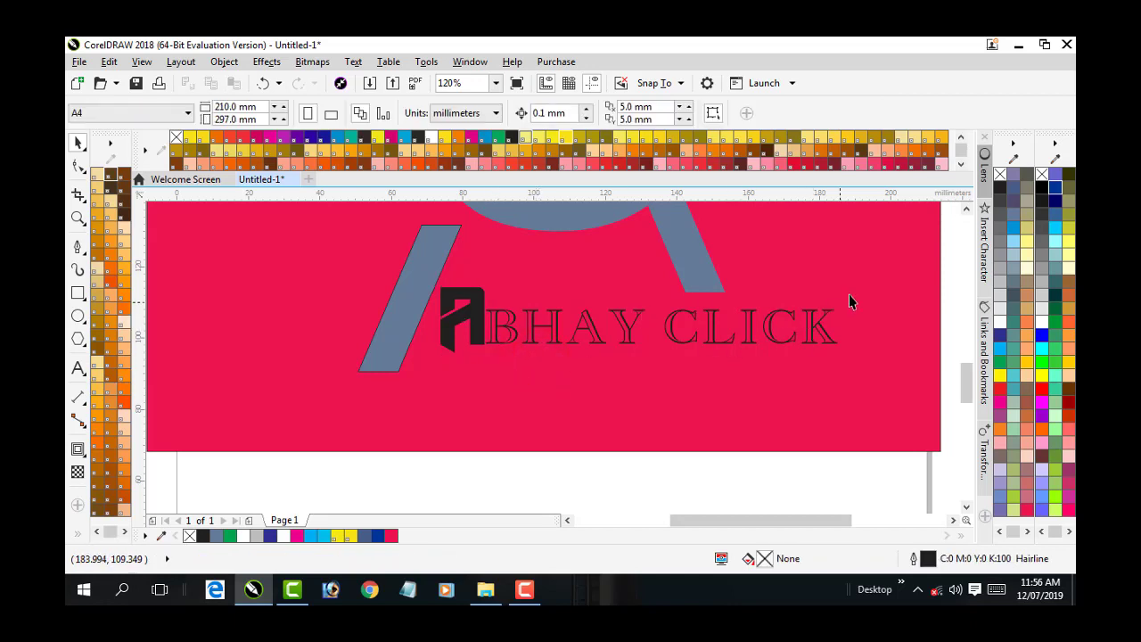
pyautogui.moveTo(849, 290); pyautogui.dragTo(486, 358)
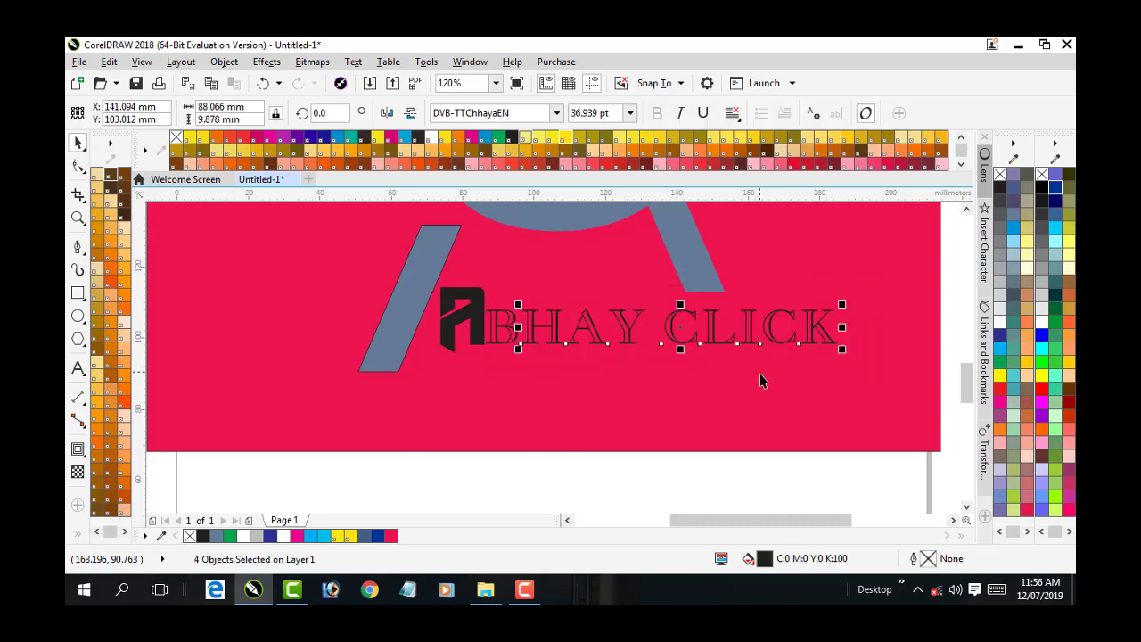
pyautogui.click(759, 374)
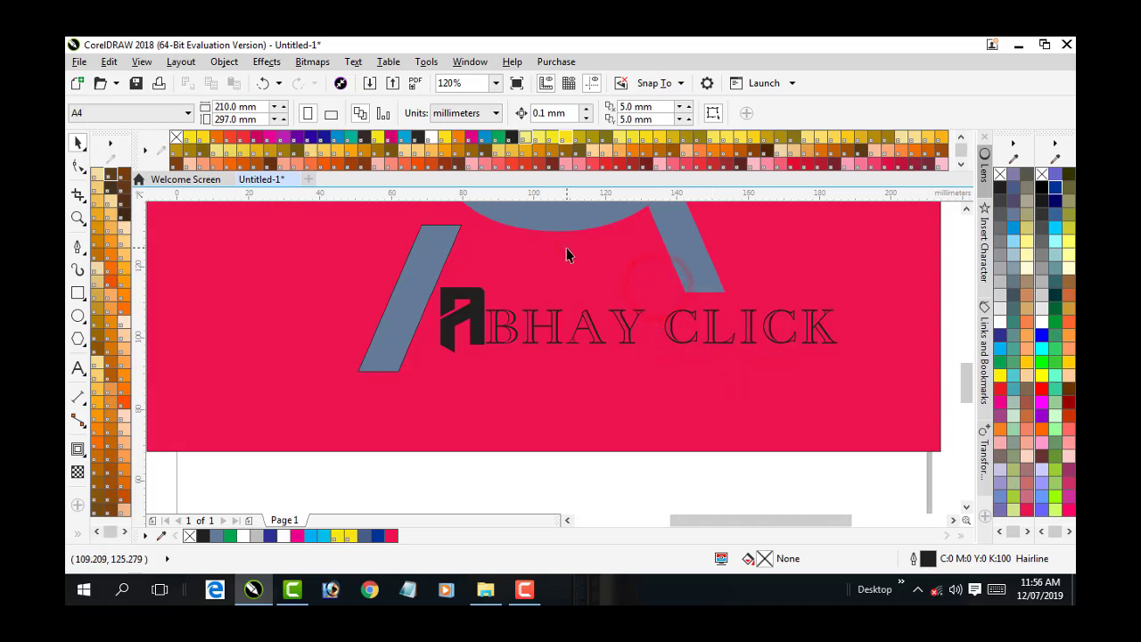
pyautogui.click(495, 114)
pyautogui.click(804, 242)
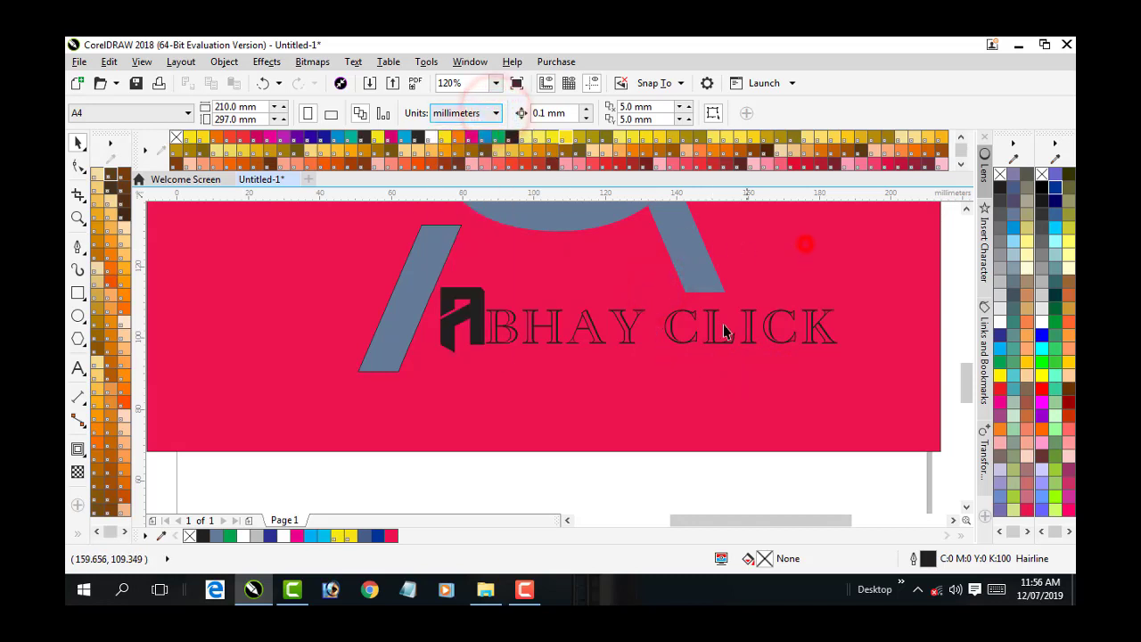
pyautogui.moveTo(693, 367); pyautogui.dragTo(655, 298)
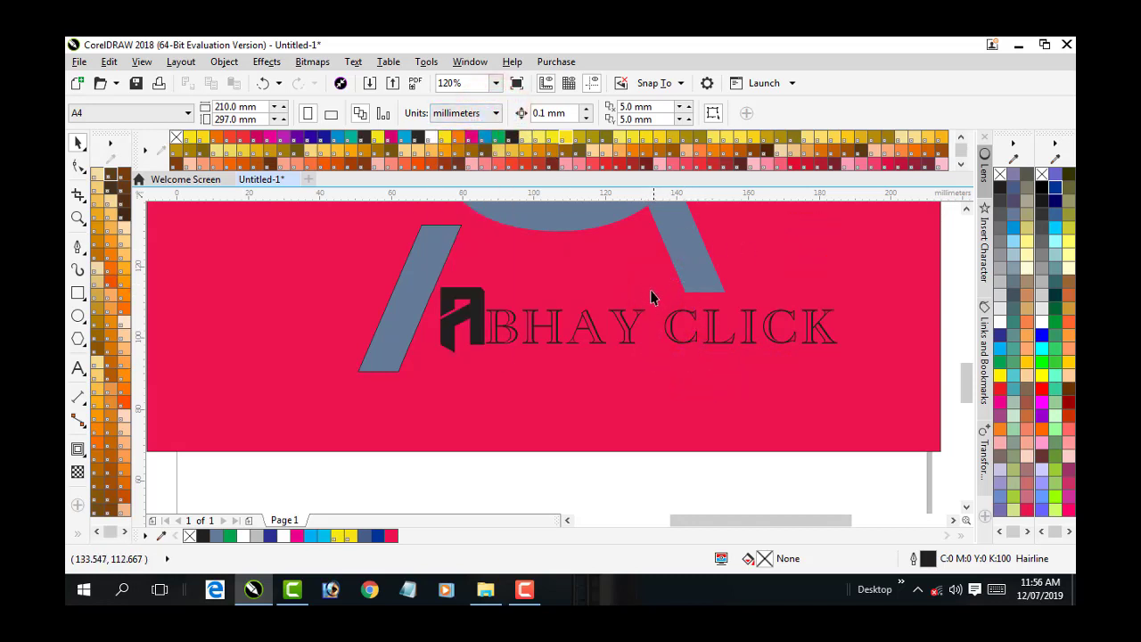
pyautogui.click(652, 291)
pyautogui.click(703, 359)
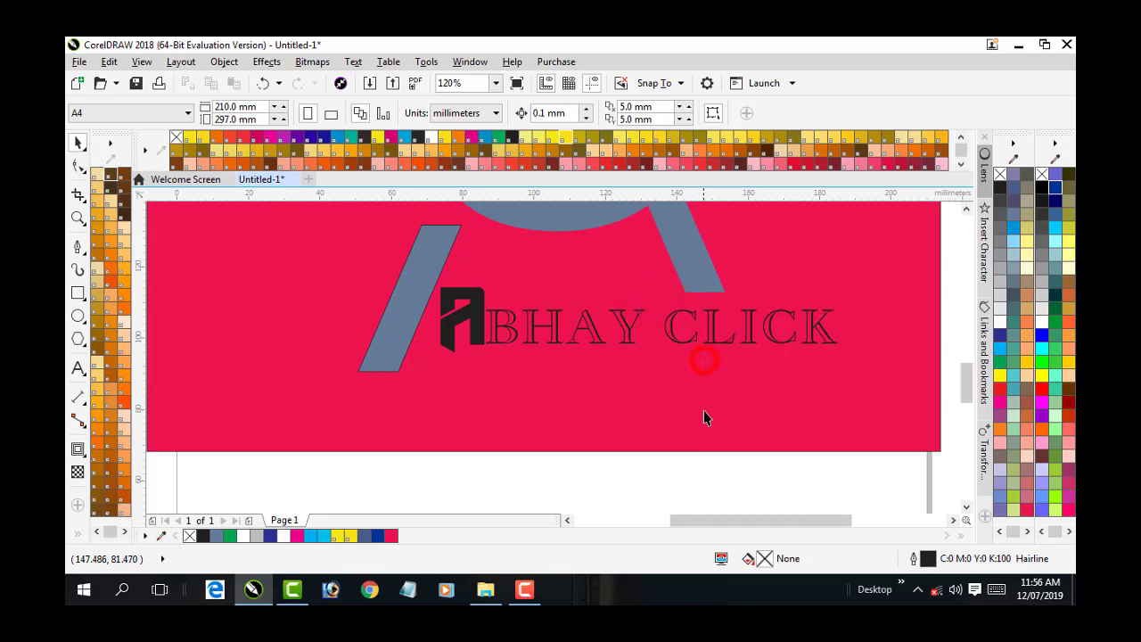
pyautogui.click(703, 469)
pyautogui.click(78, 141)
pyautogui.click(741, 462)
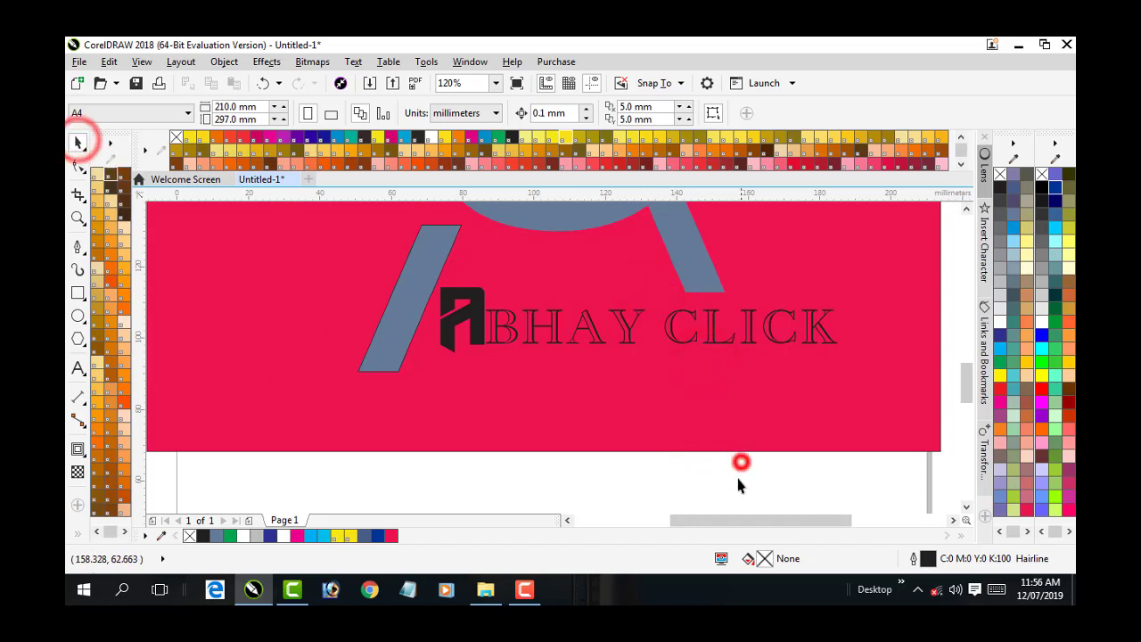
# Break the word CLICK into single letters and set its first C in AmazObitaemOstrovV.2.
pyautogui.click(694, 346)
pyautogui.click(716, 322)
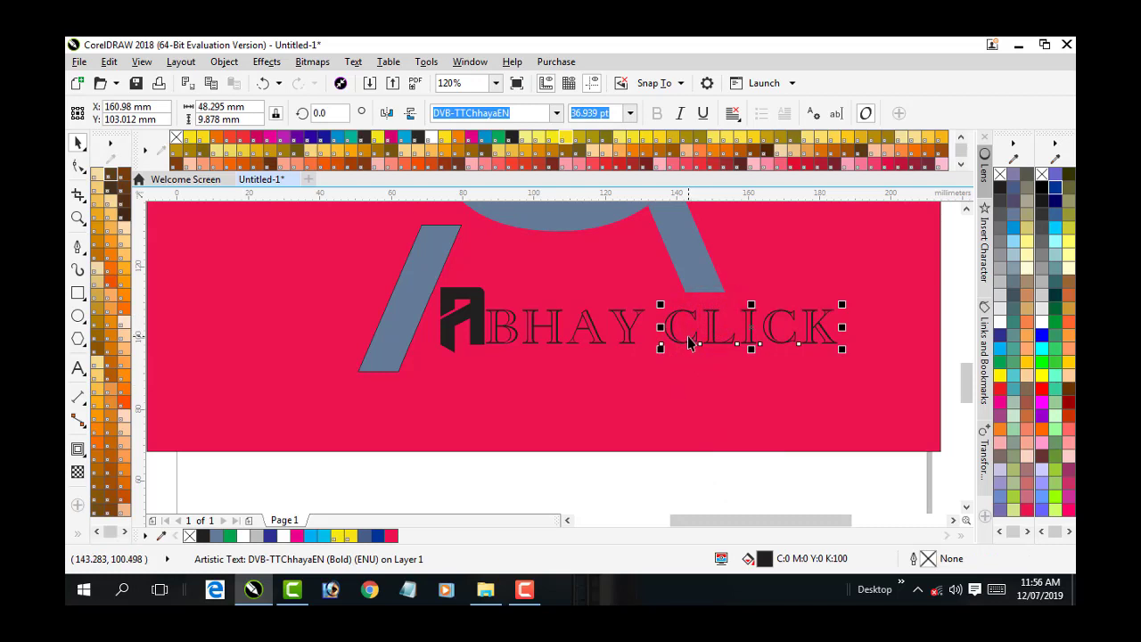
pyautogui.click(689, 343)
pyautogui.click(556, 112)
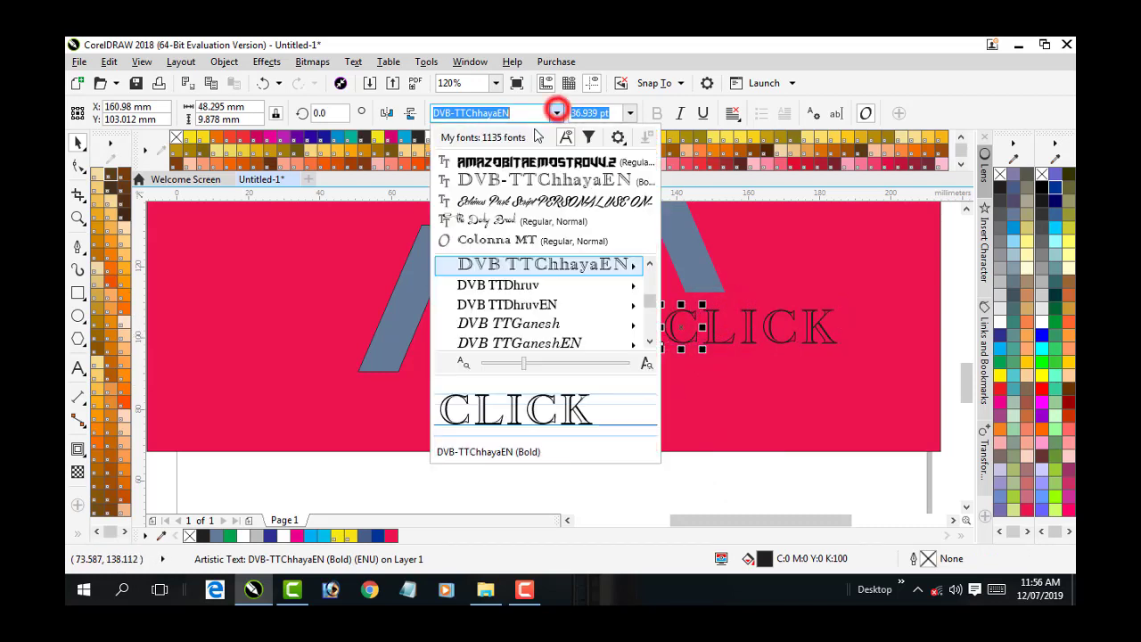
pyautogui.click(499, 162)
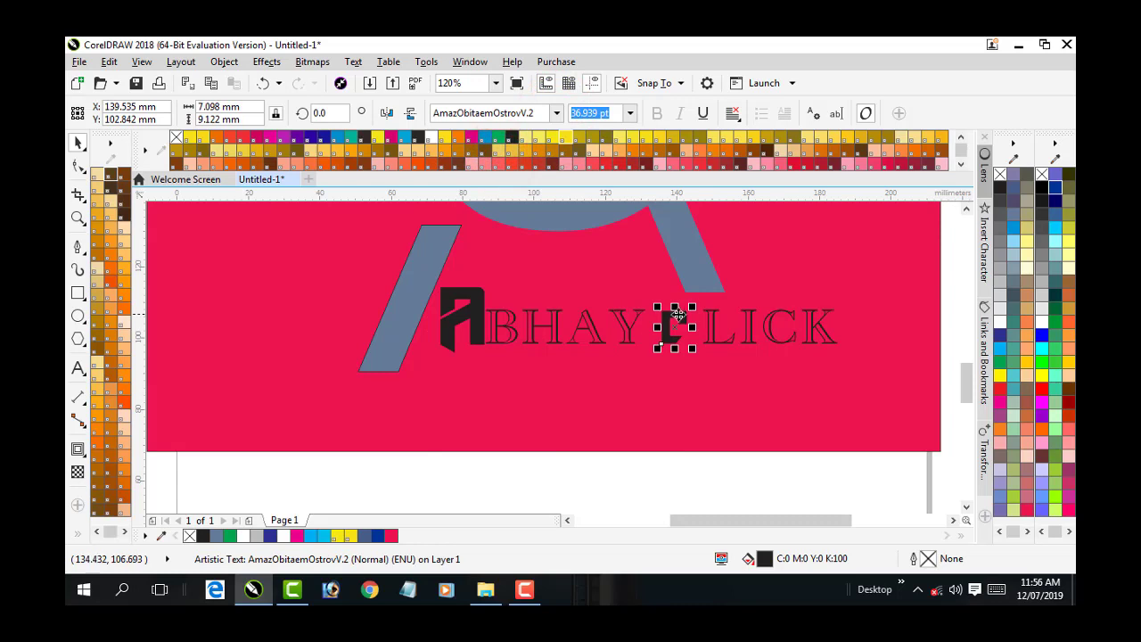
# Enlarge the initial C of CLICK to about 11.2 x 14.3 mm and nudge it up by about 0.9 mm.
pyautogui.moveTo(692, 307); pyautogui.dragTo(703, 297)
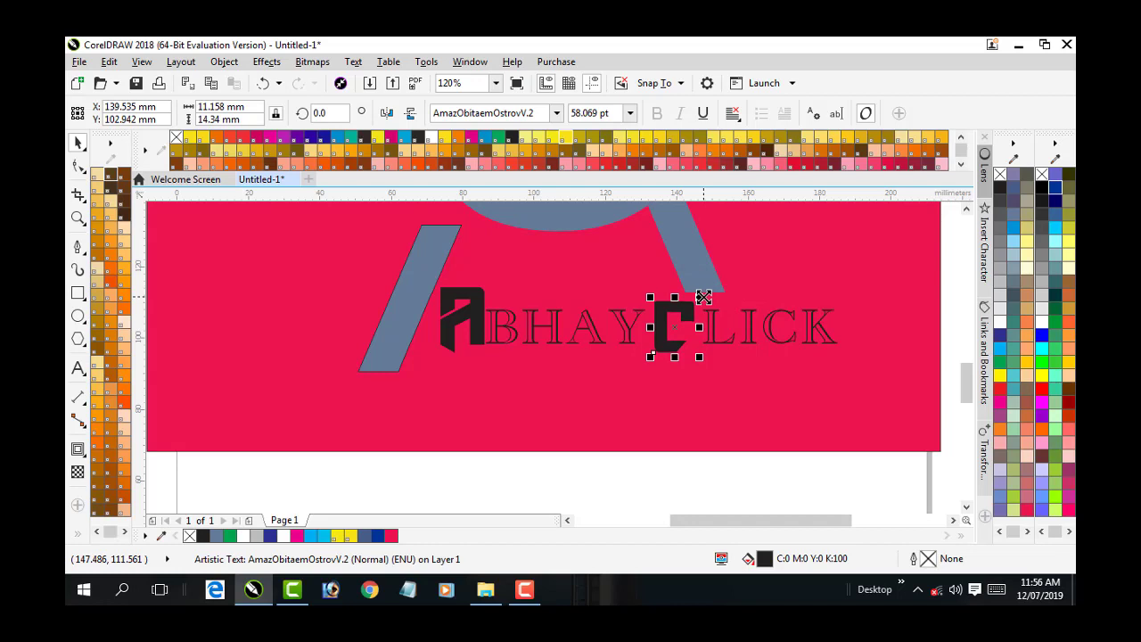
pyautogui.press('Up')
pyautogui.press('Up')
pyautogui.press('Up')
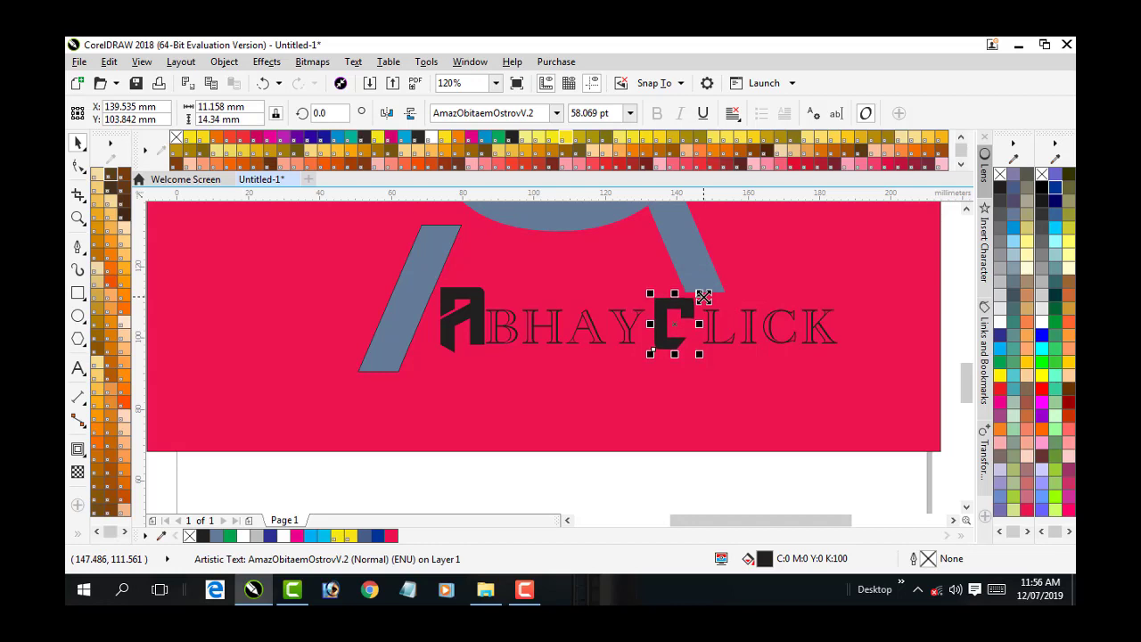
pyautogui.click(801, 302)
# Select all letters of ABHAY CLICK and move them together slightly down and to the left.
pyautogui.moveTo(869, 369); pyautogui.dragTo(431, 377)
pyautogui.moveTo(586, 327); pyautogui.dragTo(576, 349)
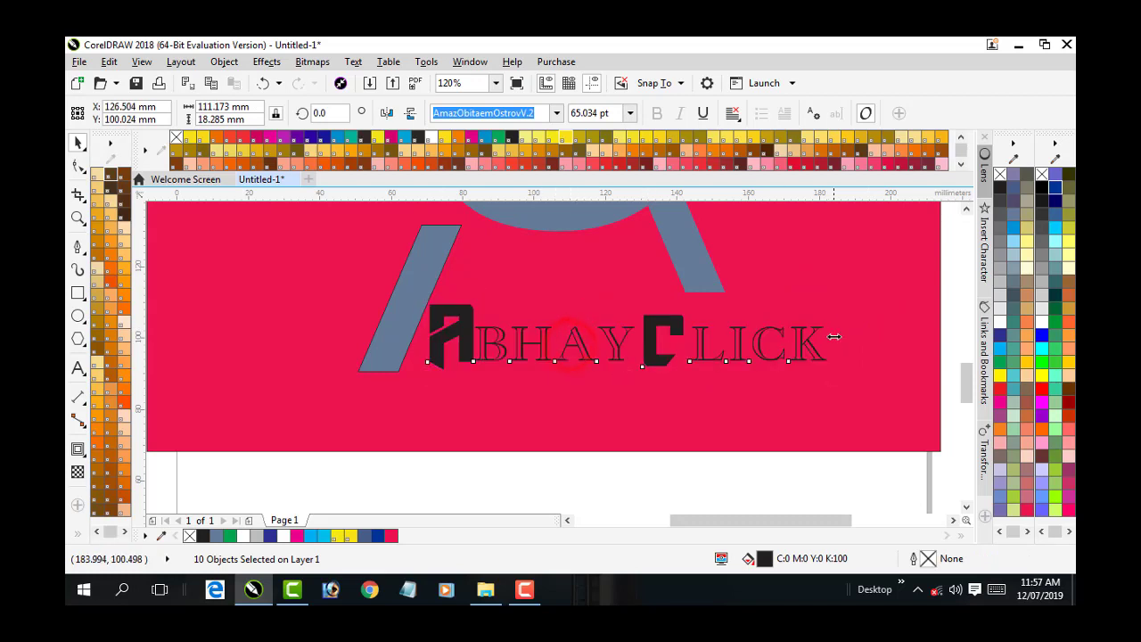
pyautogui.press('Escape')
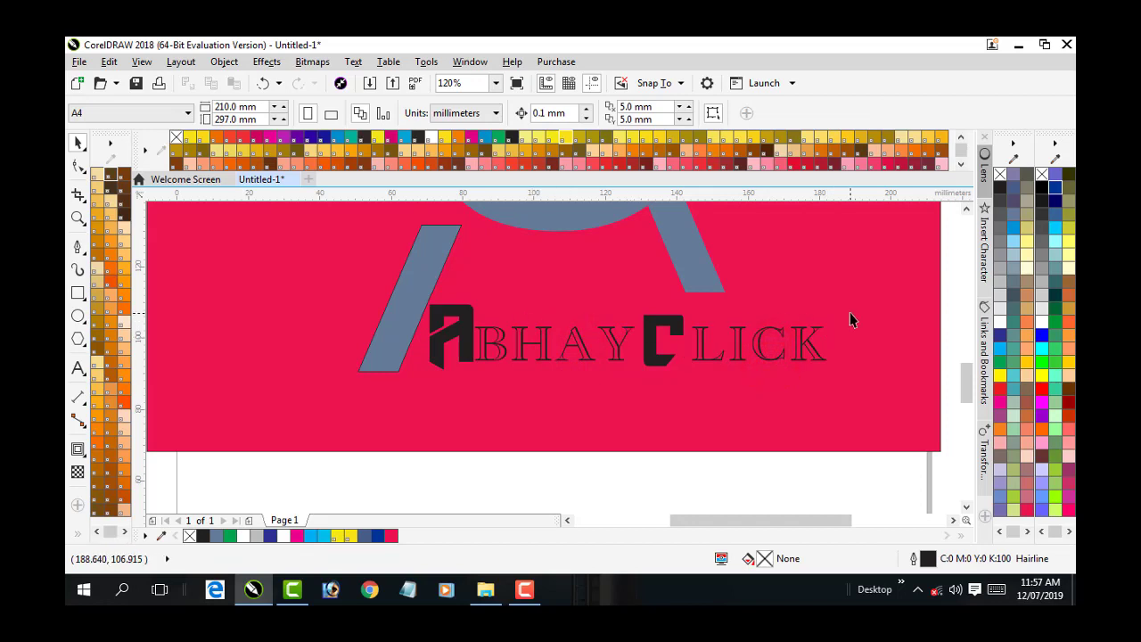
# Scale all the ABHAY CLICK letters together down to about 96 x 16 mm and shift them clear of the A's left leg.
pyautogui.moveTo(849, 314); pyautogui.dragTo(398, 405)
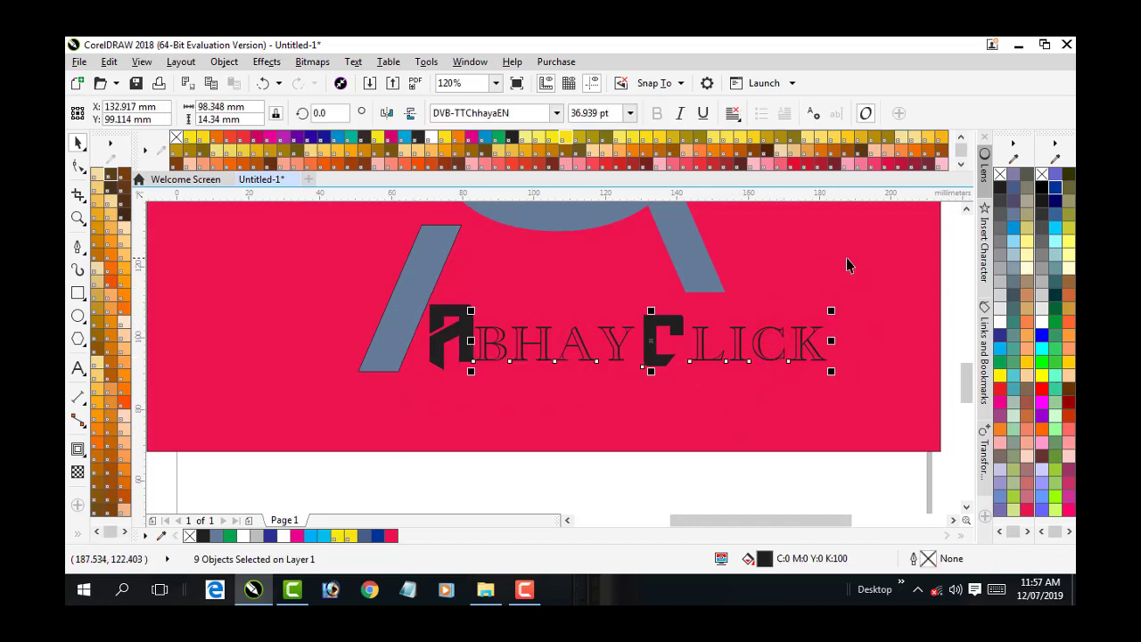
pyautogui.moveTo(847, 268); pyautogui.dragTo(390, 411)
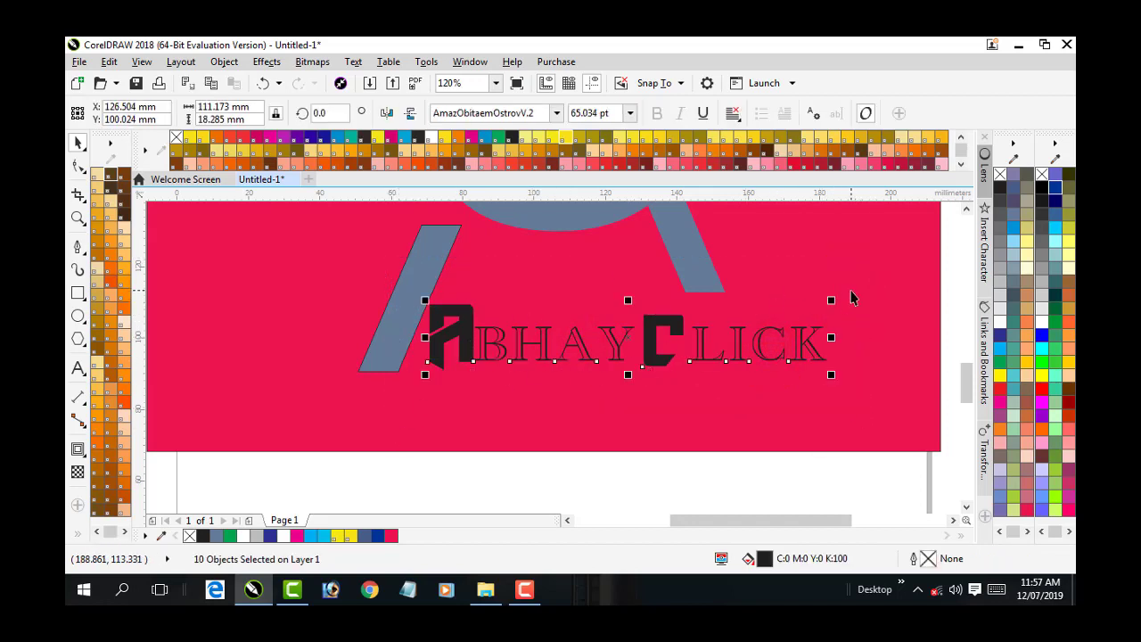
pyautogui.moveTo(830, 300); pyautogui.dragTo(804, 301)
pyautogui.moveTo(647, 345); pyautogui.dragTo(633, 344)
pyautogui.click(725, 400)
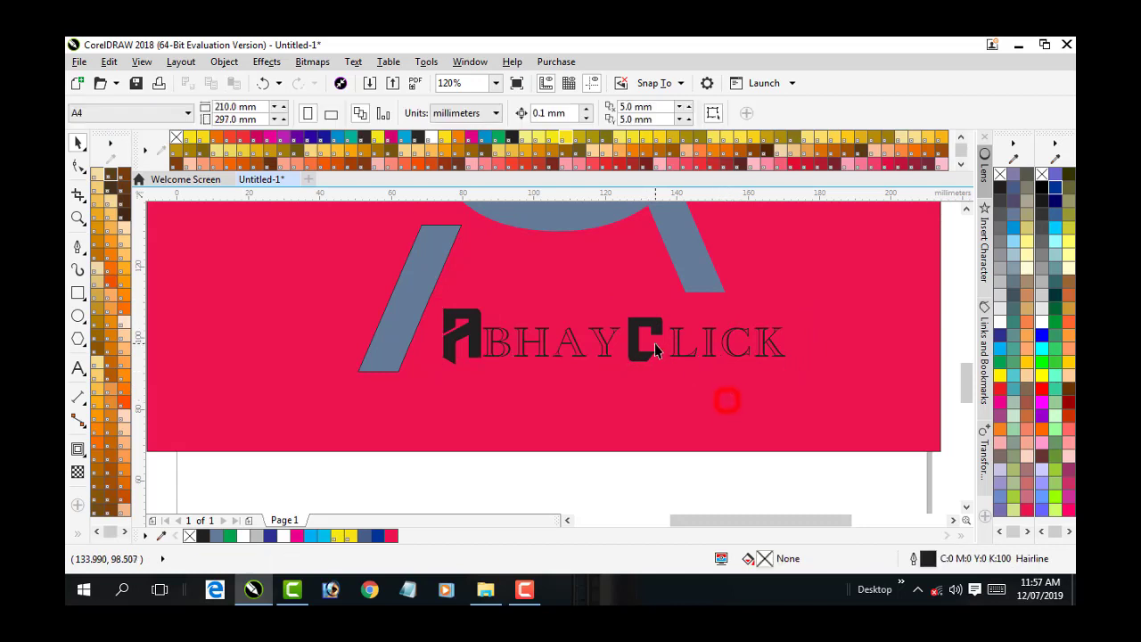
# Remove the fill from the large initials C and A and give both a black hairline outline.
pyautogui.click(657, 350)
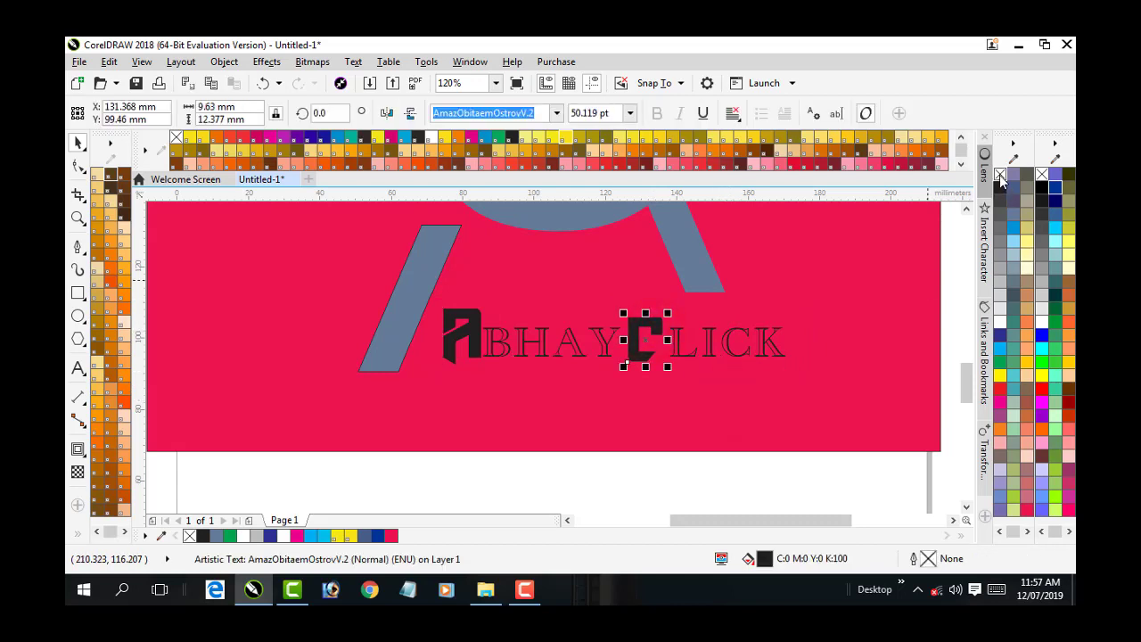
pyautogui.click(1000, 175)
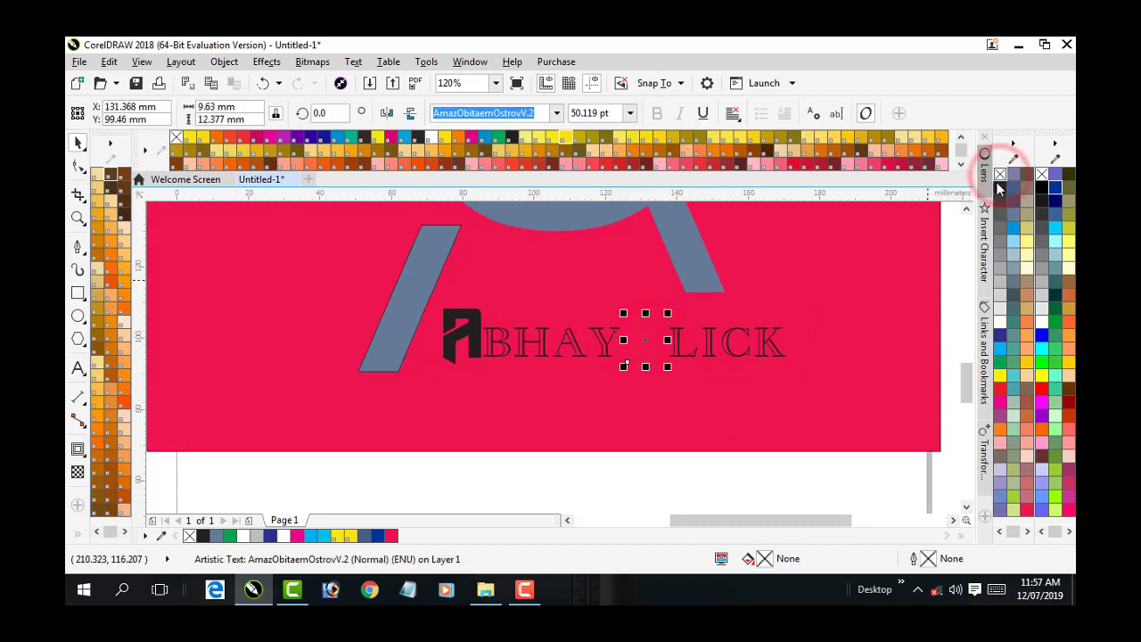
pyautogui.rightClick(1000, 188)
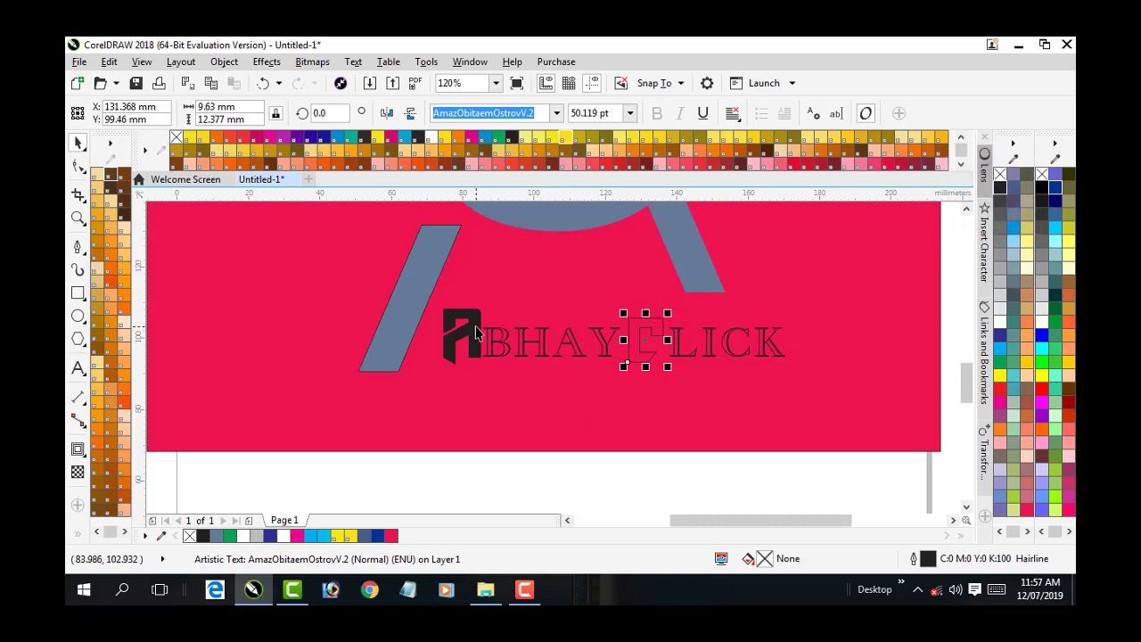
pyautogui.click(476, 333)
pyautogui.click(1000, 175)
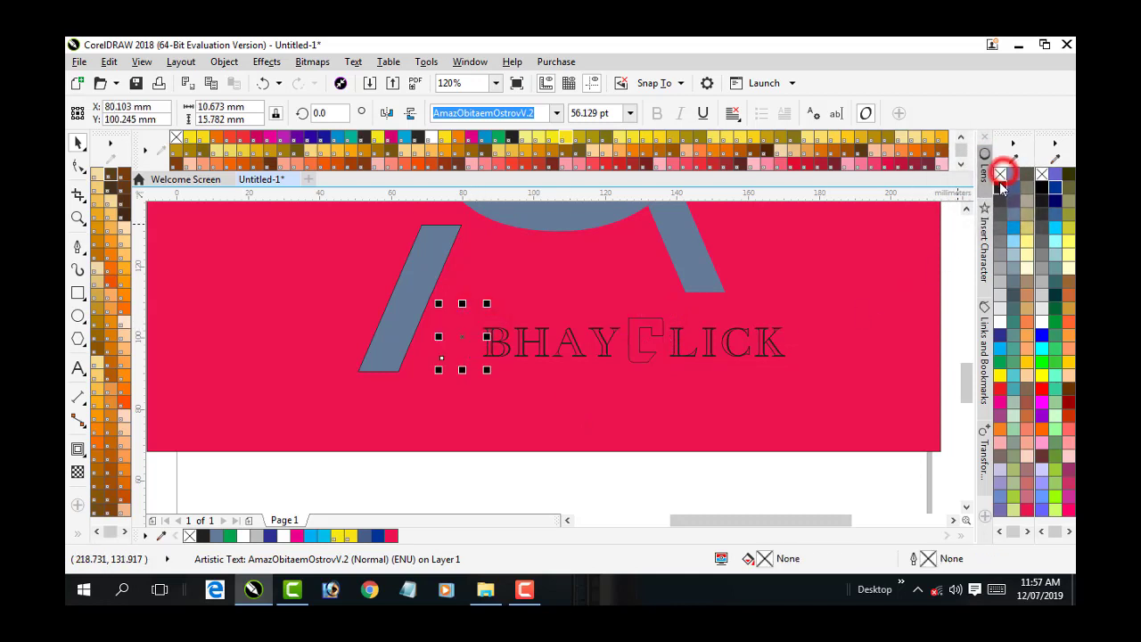
pyautogui.rightClick(999, 187)
pyautogui.click(667, 452)
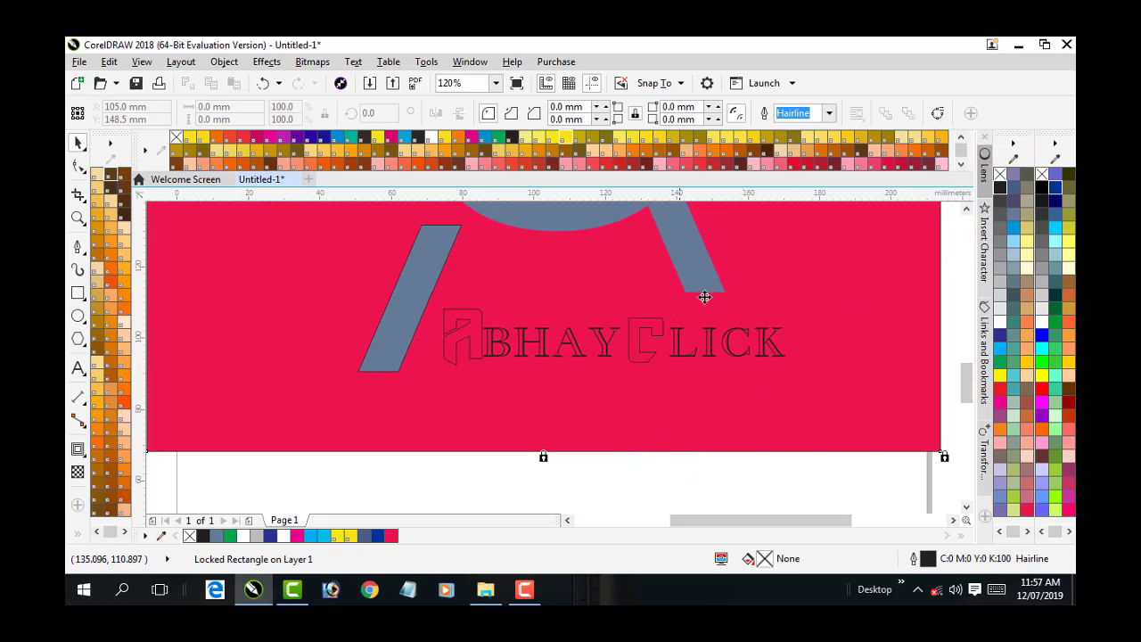
pyautogui.moveTo(810, 298); pyautogui.dragTo(410, 399)
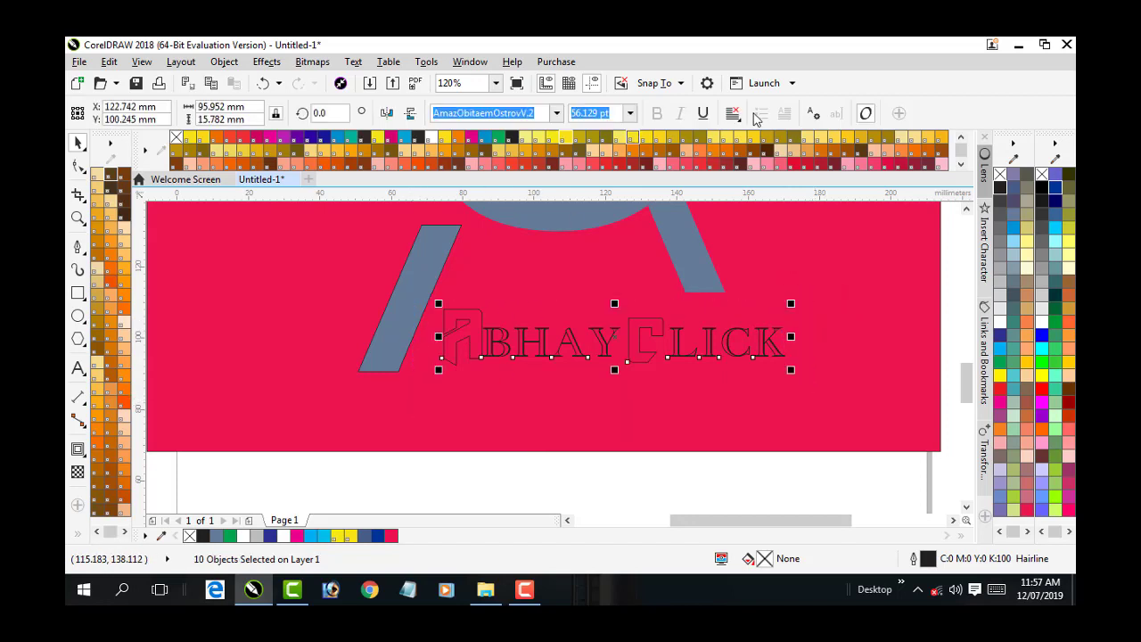
pyautogui.rightClick(526, 328)
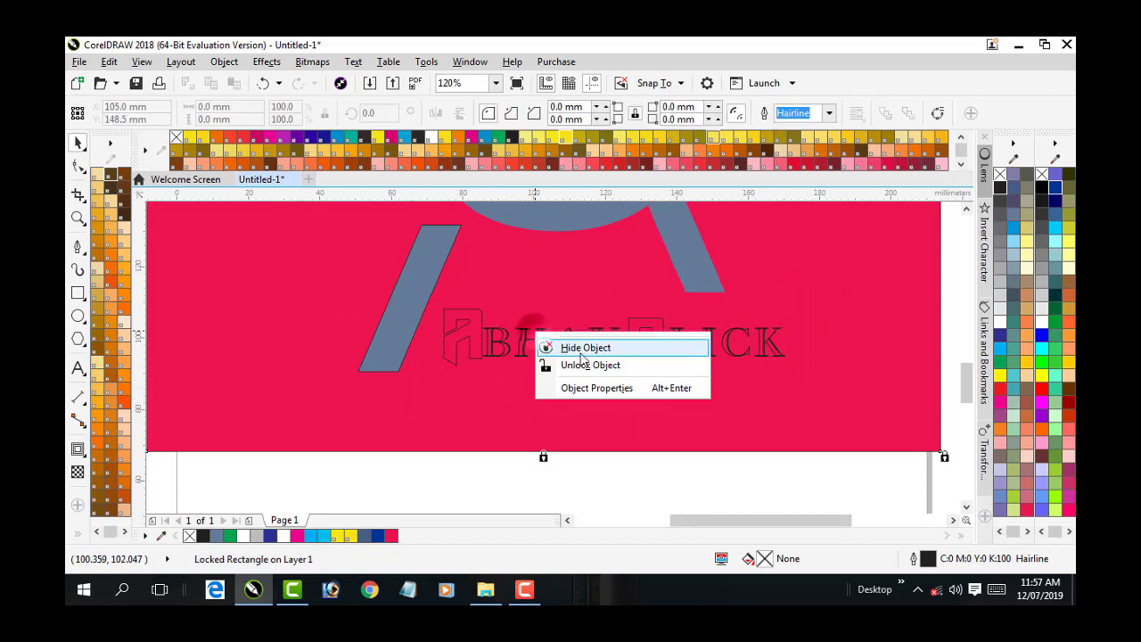
pyautogui.click(537, 402)
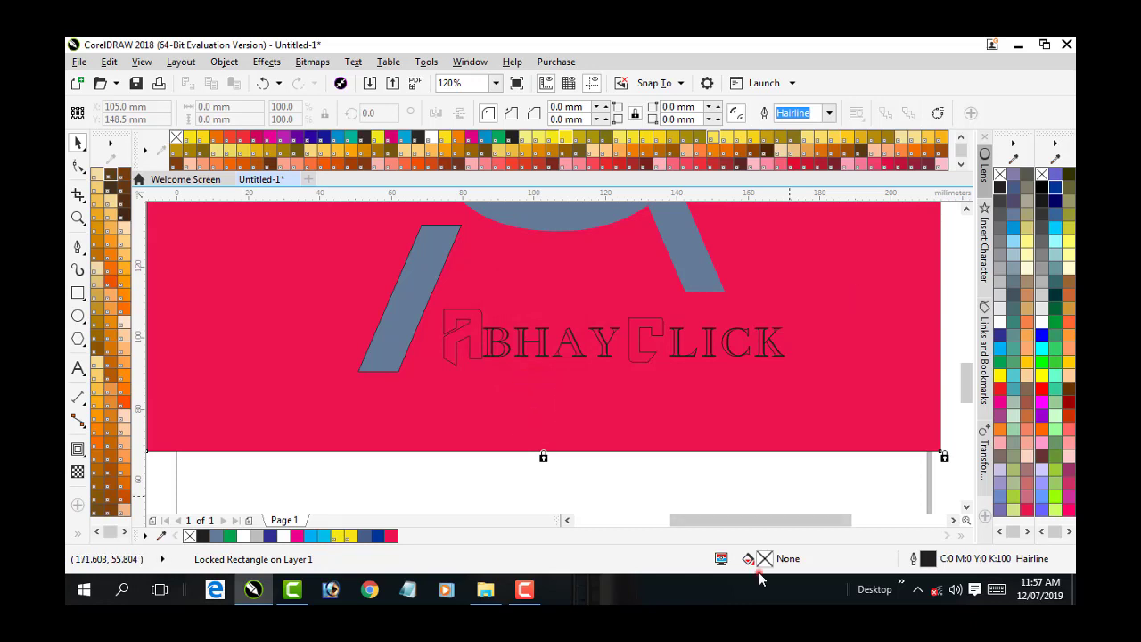
# Group all ten letters of ABHAY CLICK and fill the group with white after trying green.
pyautogui.click(807, 457)
pyautogui.moveTo(835, 287); pyautogui.dragTo(403, 392)
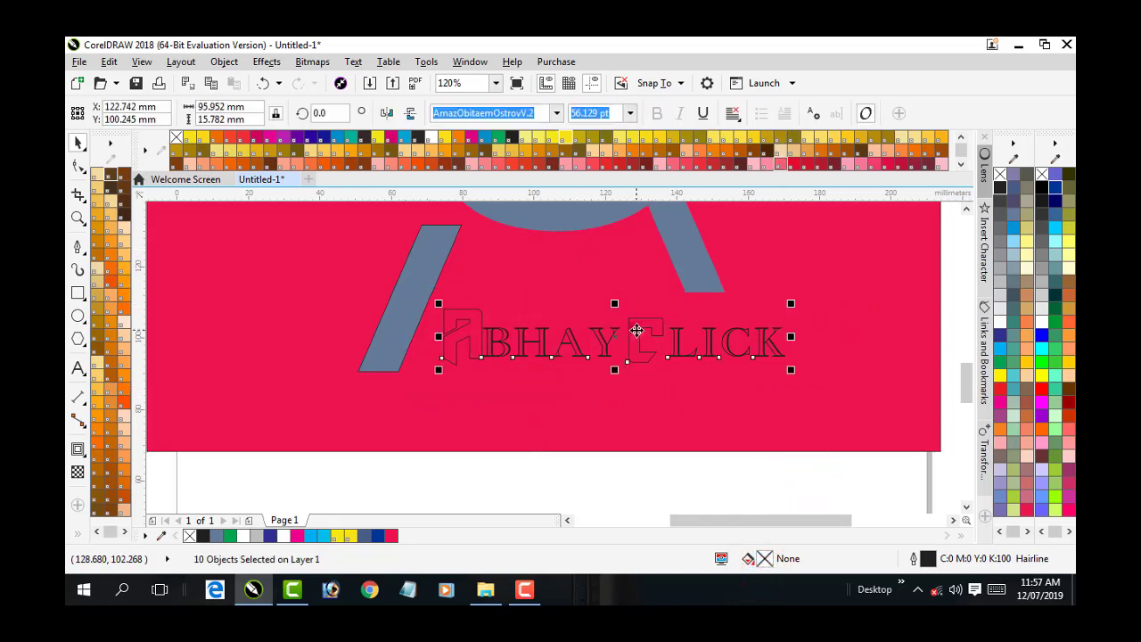
pyautogui.rightClick(636, 330)
pyautogui.click(686, 281)
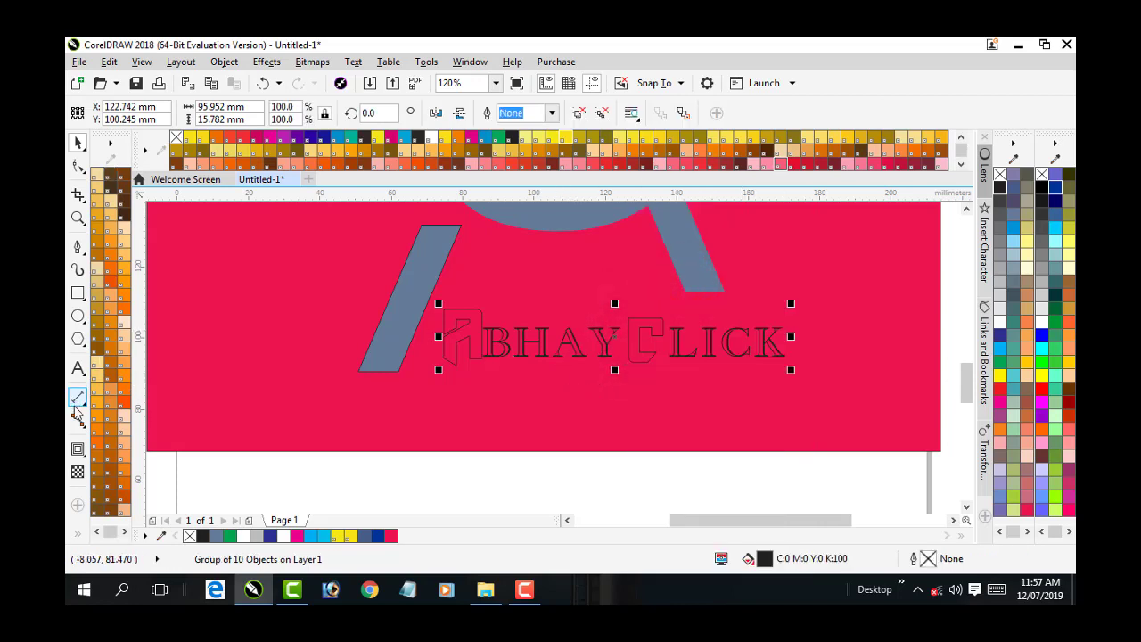
pyautogui.click(999, 360)
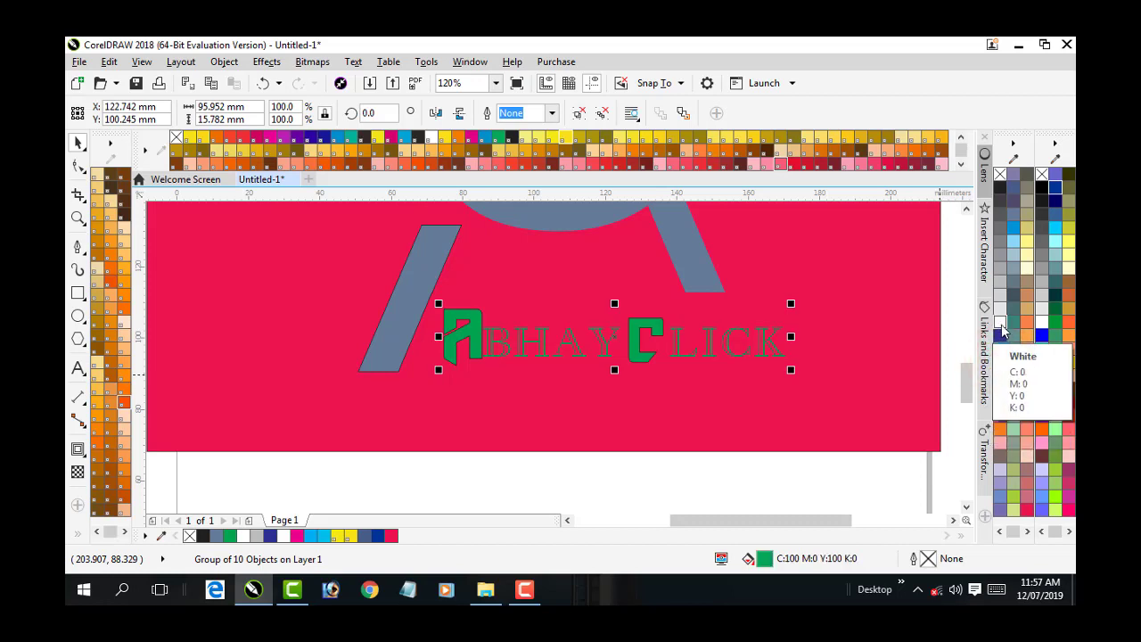
pyautogui.click(999, 322)
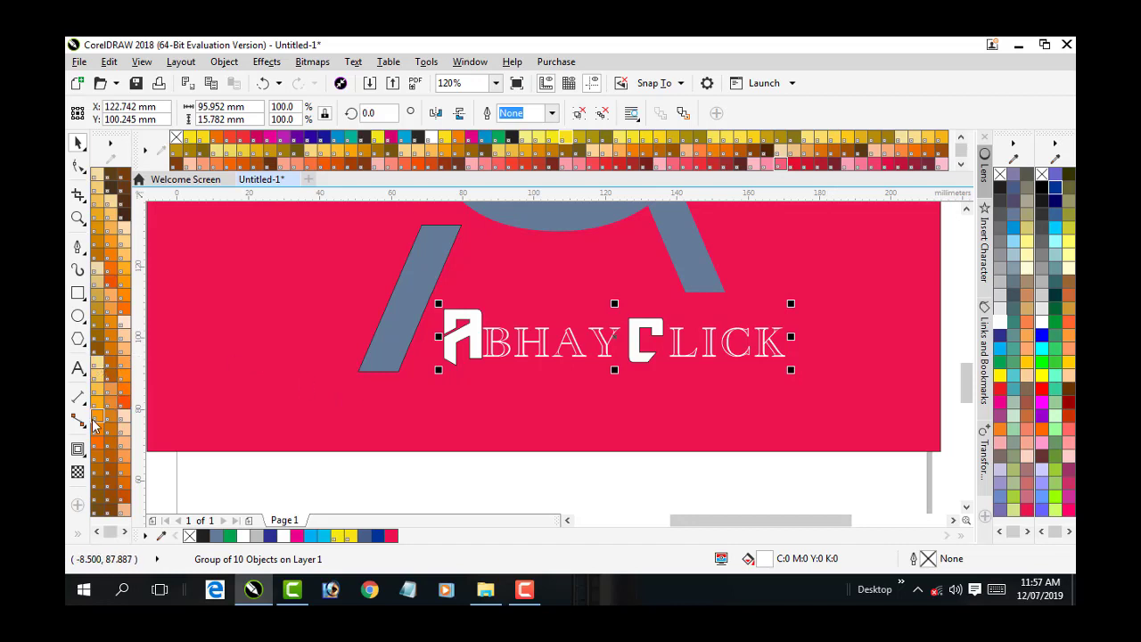
# Examine the white ABHAY CLICK lettering close up and against the whole CA logo on the red background.
pyautogui.scroll(-1, 652, 367)
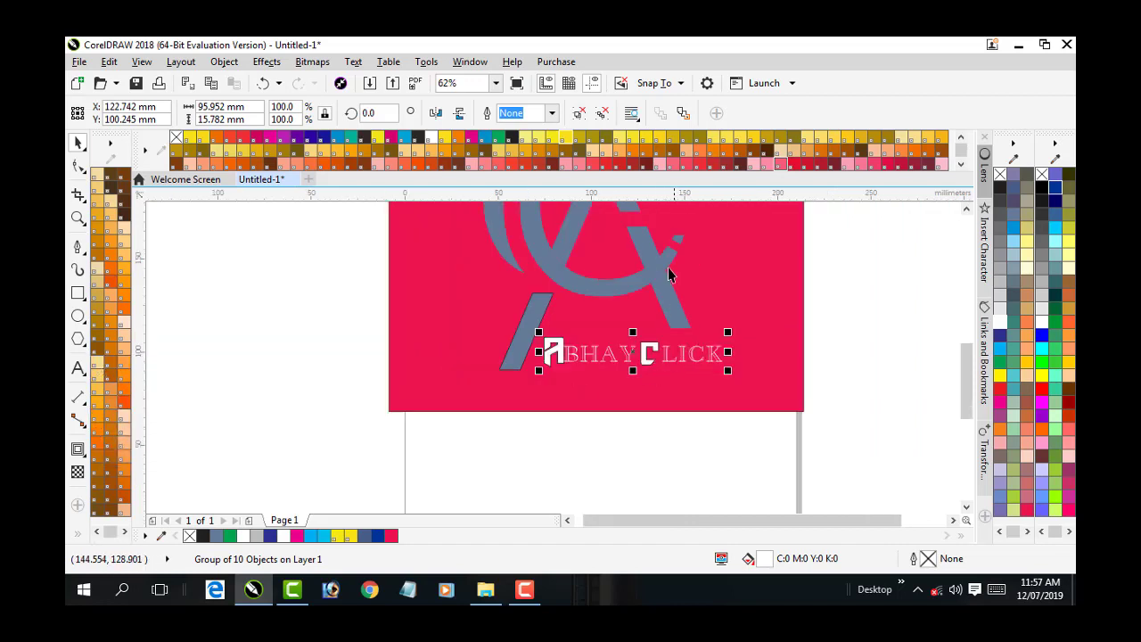
pyautogui.scroll(-2, 666, 234)
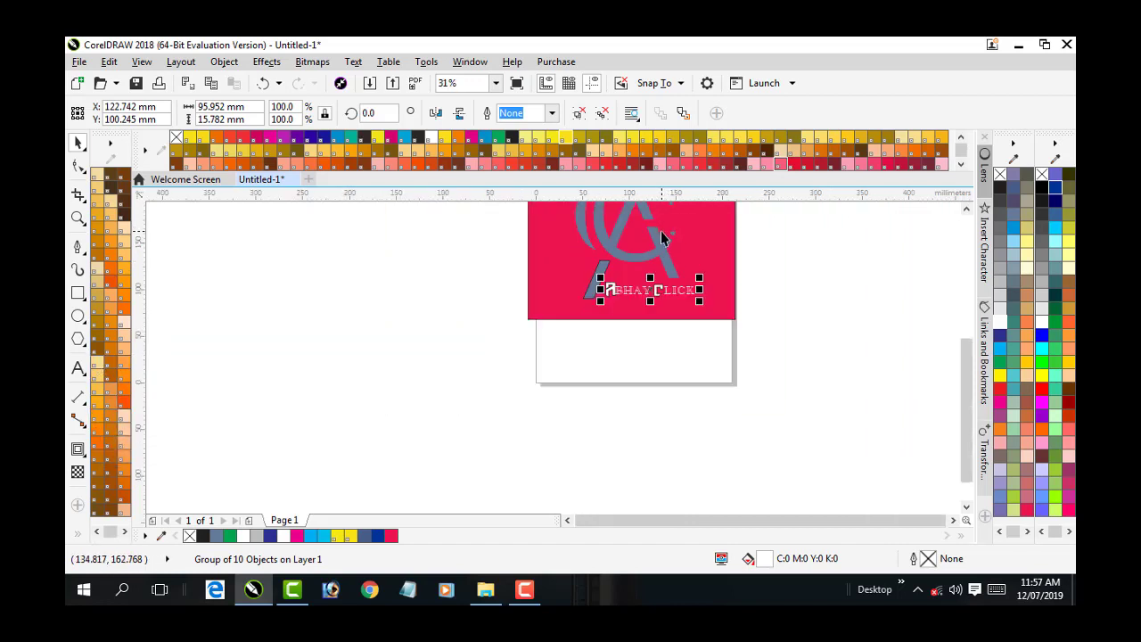
pyautogui.scroll(1, 656, 237)
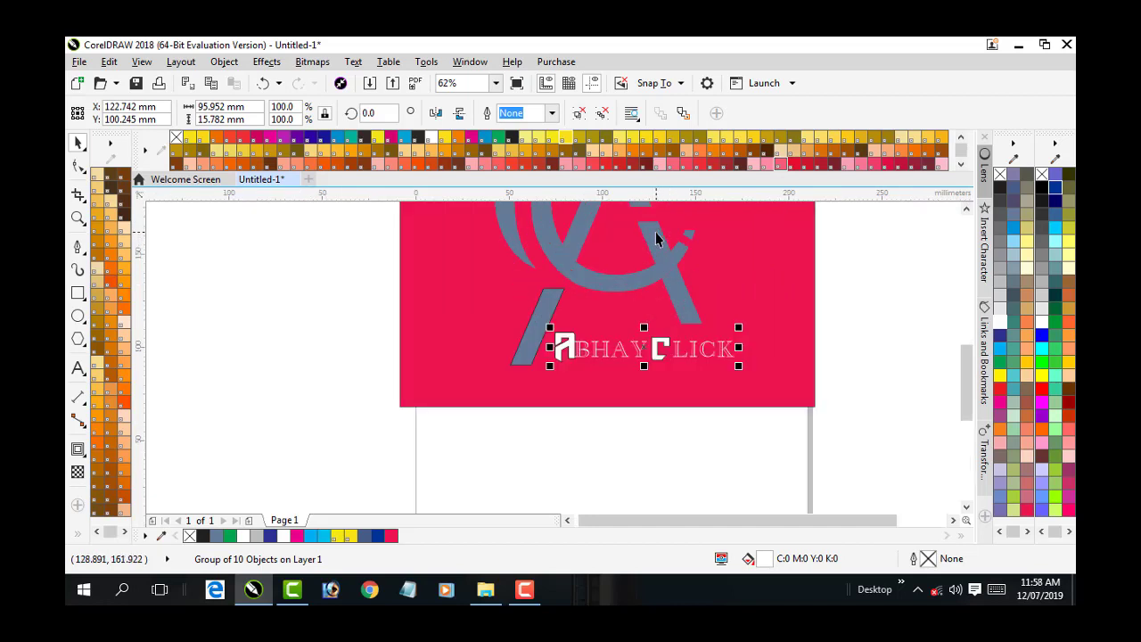
pyautogui.scroll(-1, 664, 235)
pyautogui.scroll(4, 634, 293)
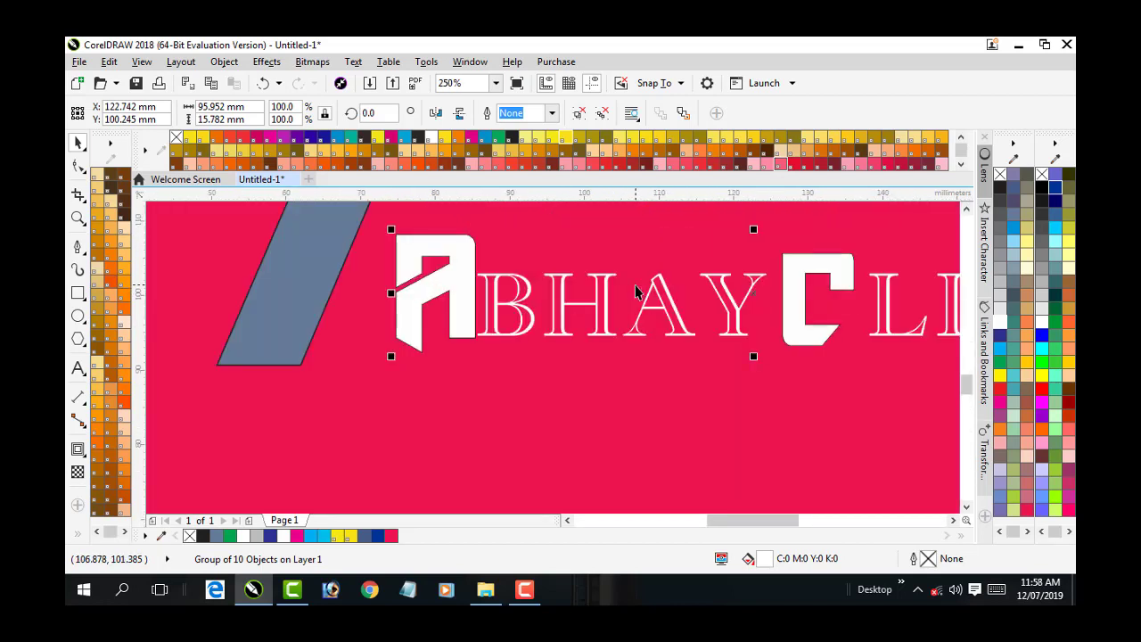
pyautogui.scroll(-6, 758, 301)
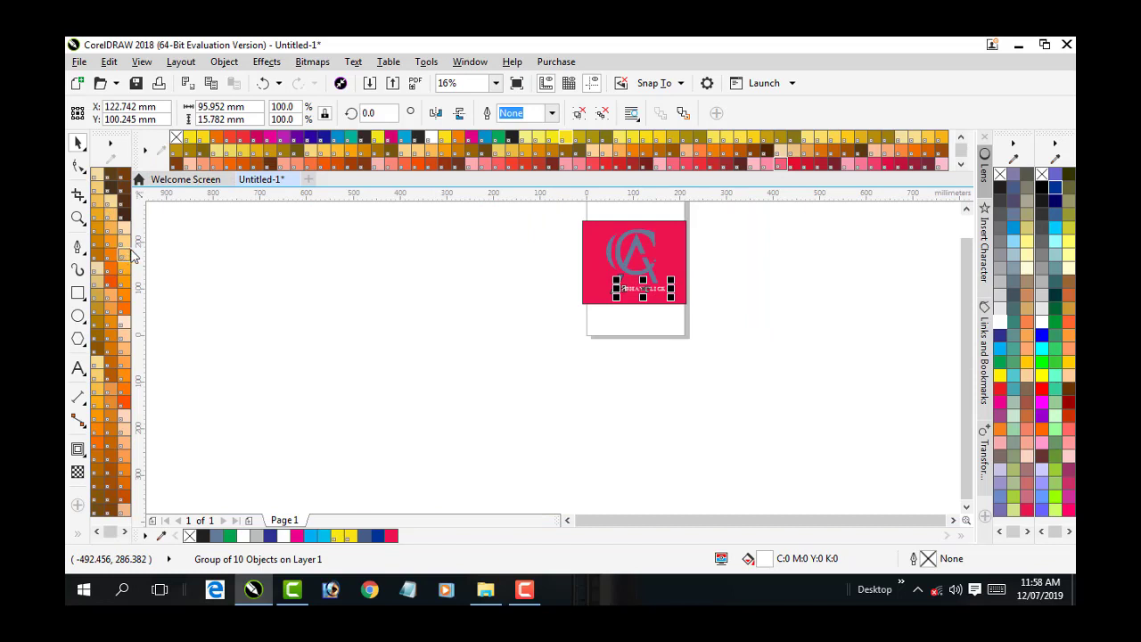
pyautogui.press('z')
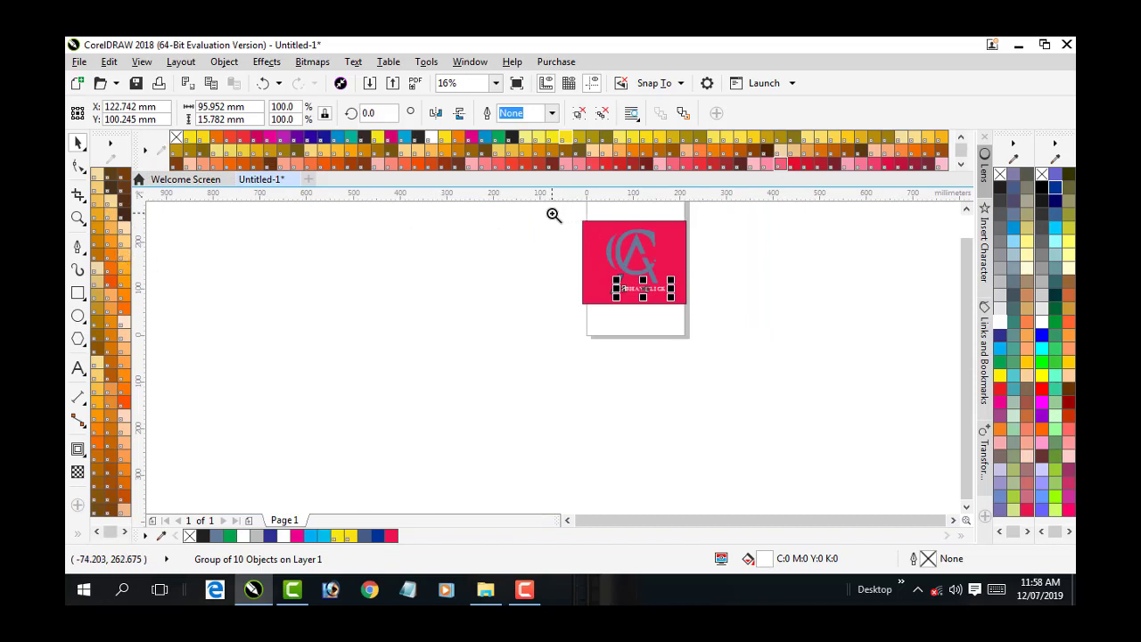
pyautogui.moveTo(553, 214); pyautogui.dragTo(713, 341)
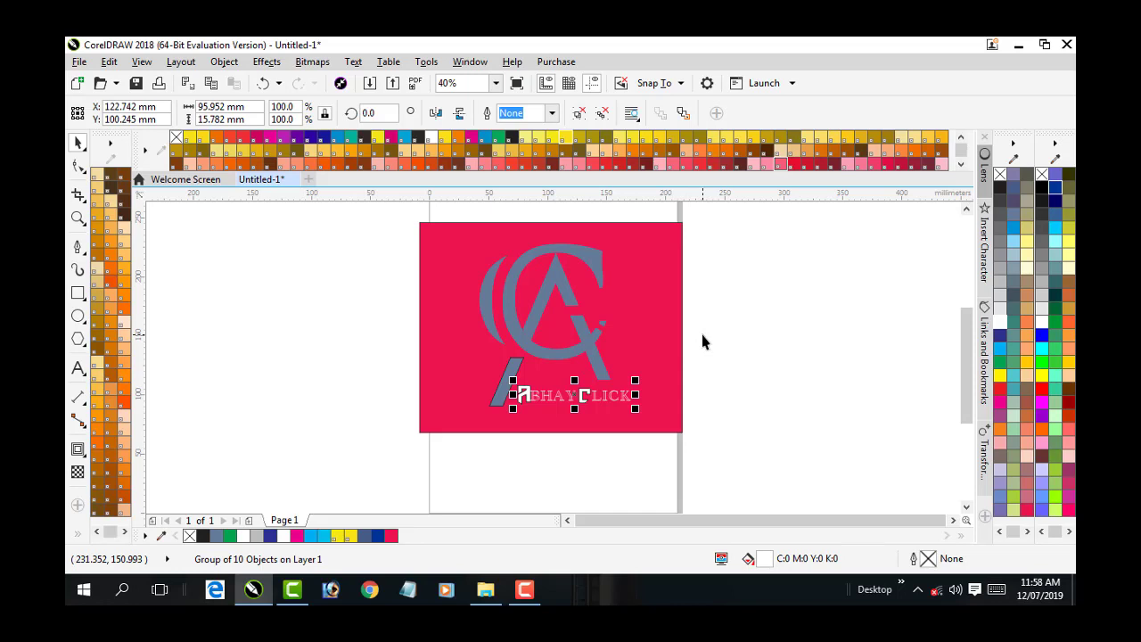
pyautogui.click(703, 342)
pyautogui.scroll(2, 701, 356)
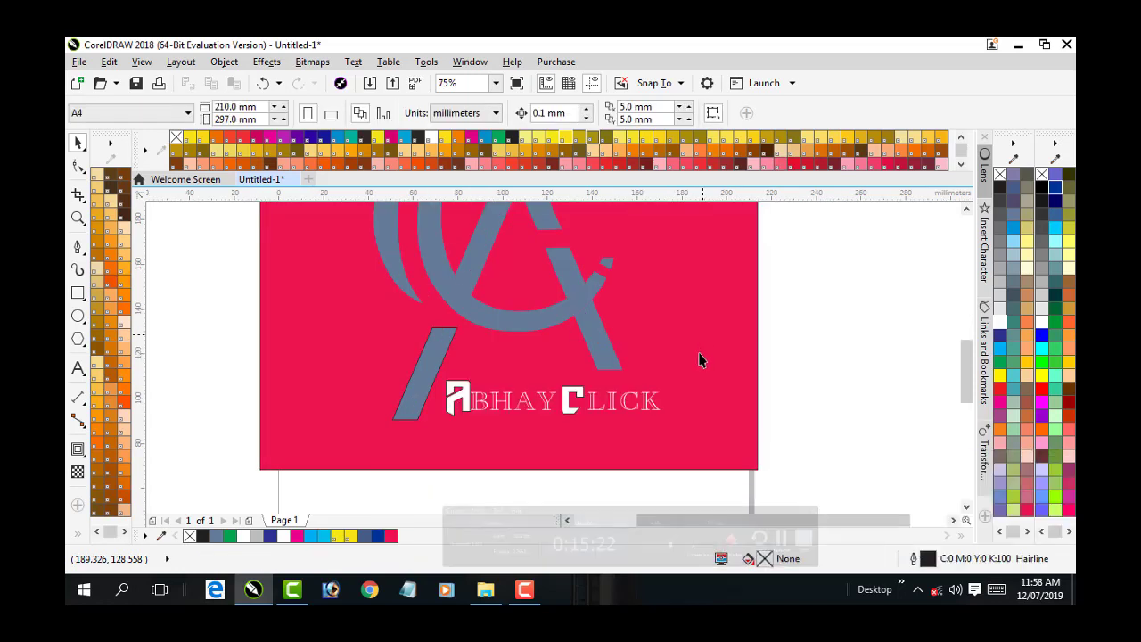
# Ungroup the brand letters and move the five letters of ABHAY about 14 mm up and 5.5 mm to the right, above CLICK.
pyautogui.click(541, 402)
pyautogui.hotkey('ctrl', 'u')
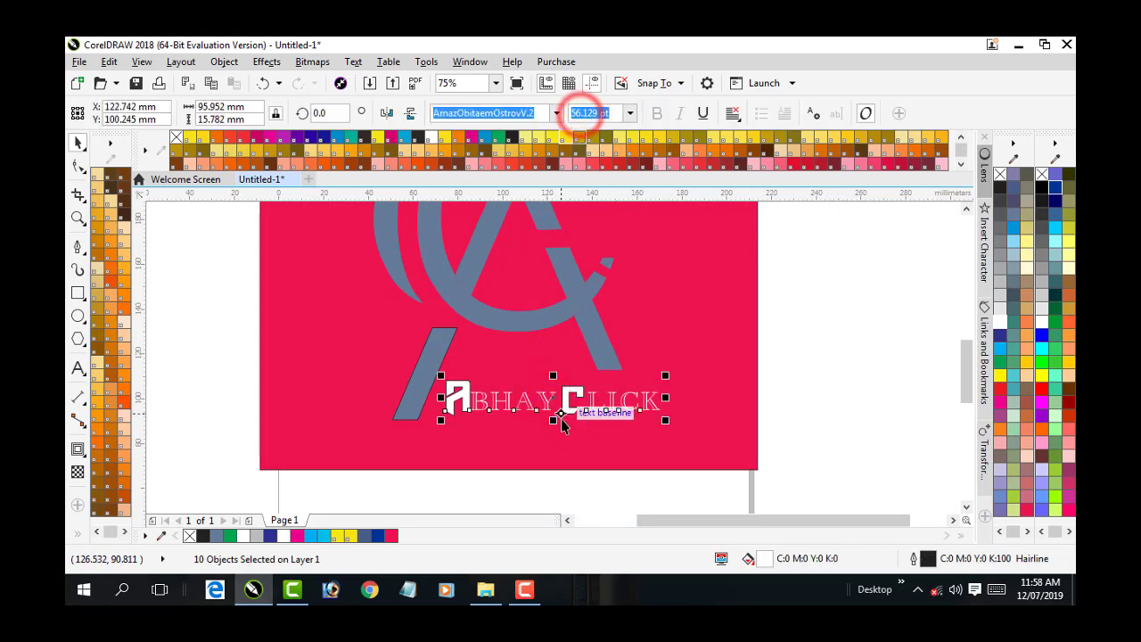
pyautogui.click(565, 436)
pyautogui.moveTo(549, 491); pyautogui.dragTo(443, 340)
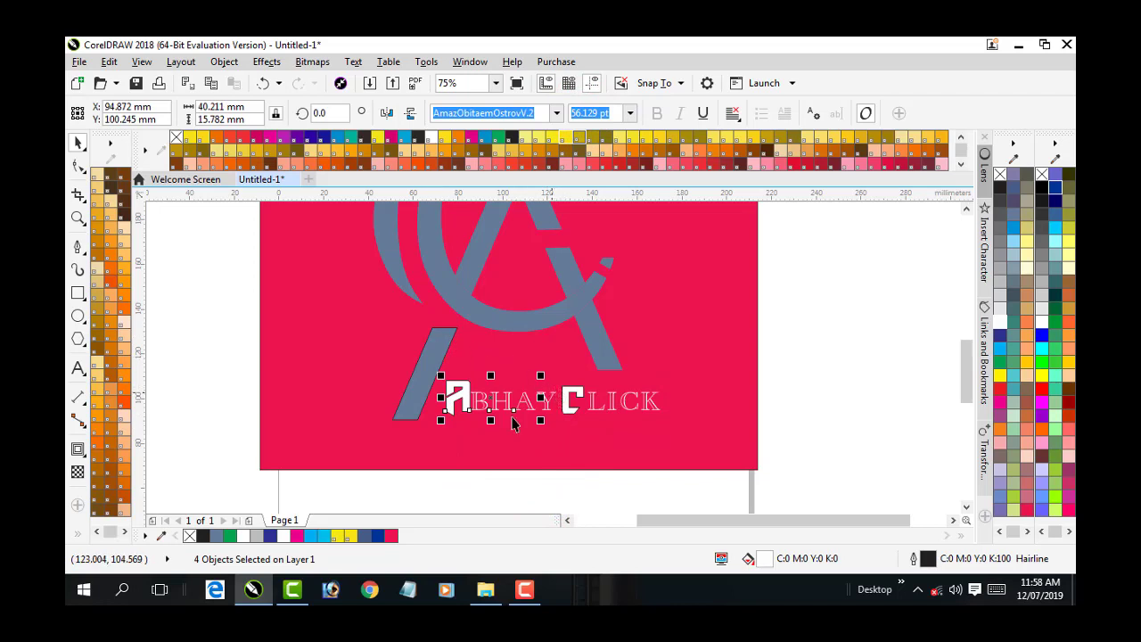
pyautogui.moveTo(423, 482); pyautogui.dragTo(561, 360)
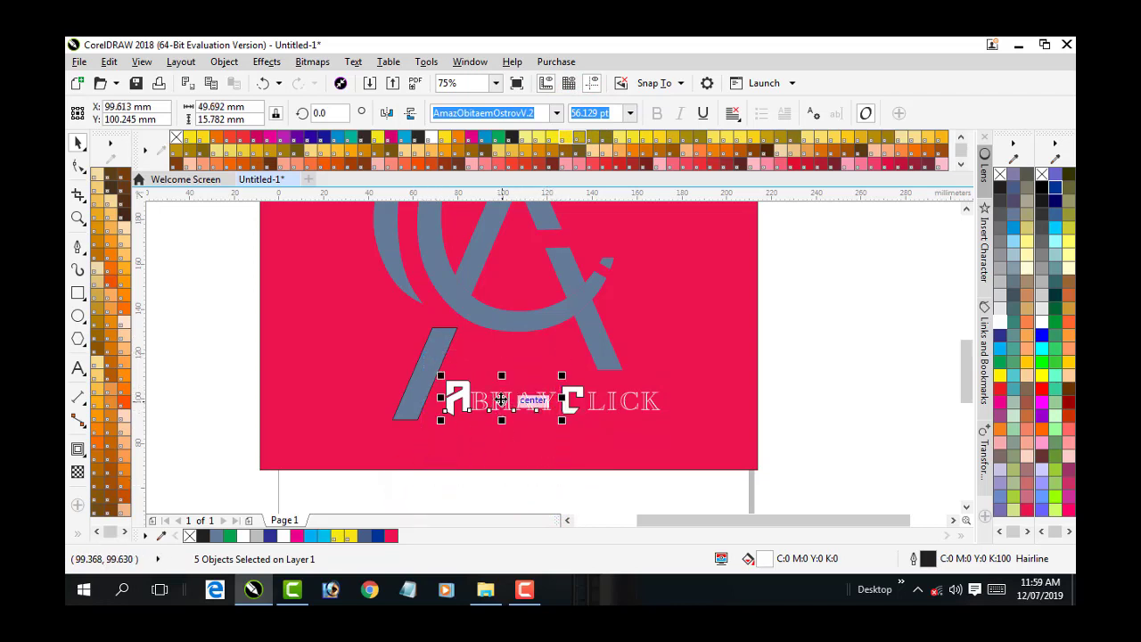
pyautogui.moveTo(500, 399); pyautogui.dragTo(513, 367)
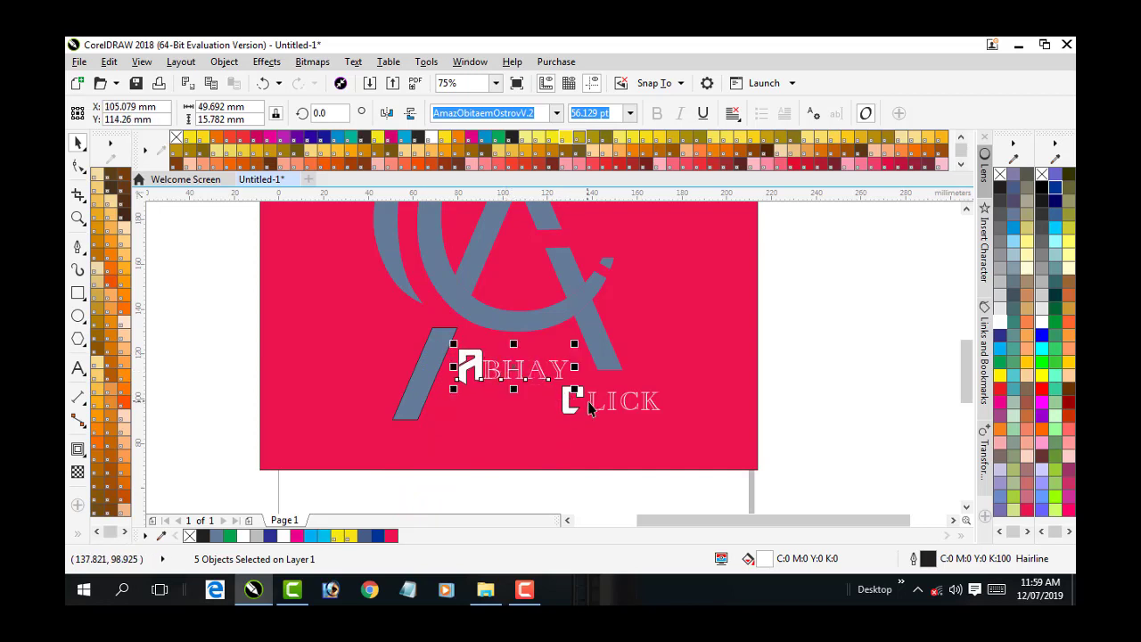
pyautogui.click(900, 408)
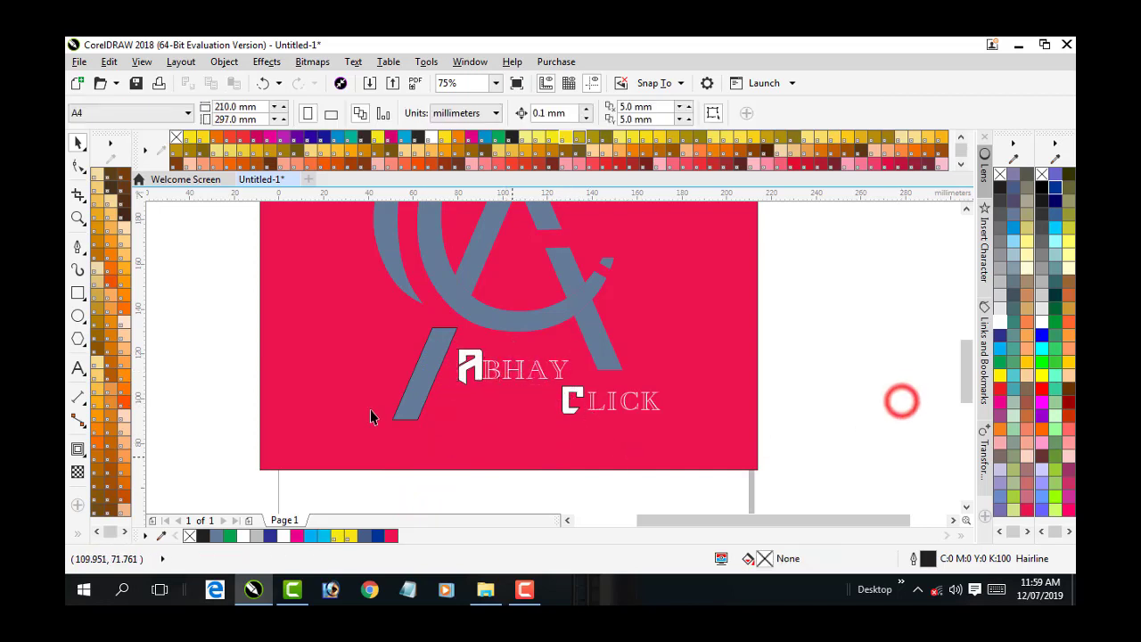
pyautogui.click(77, 247)
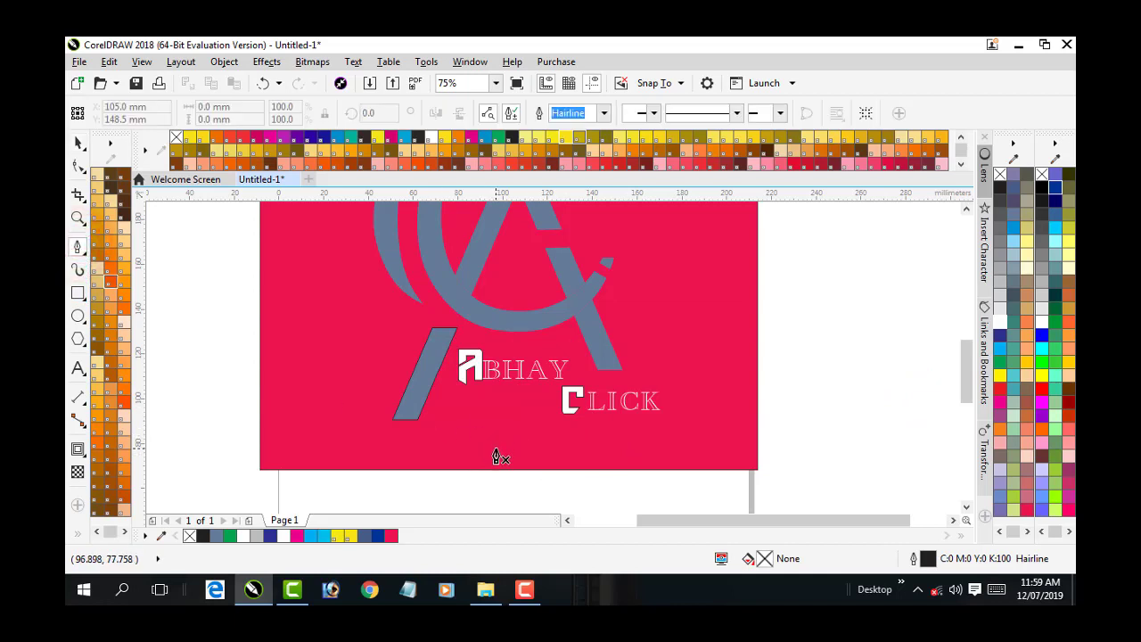
pyautogui.click(496, 449)
pyautogui.moveTo(495, 449); pyautogui.dragTo(581, 363)
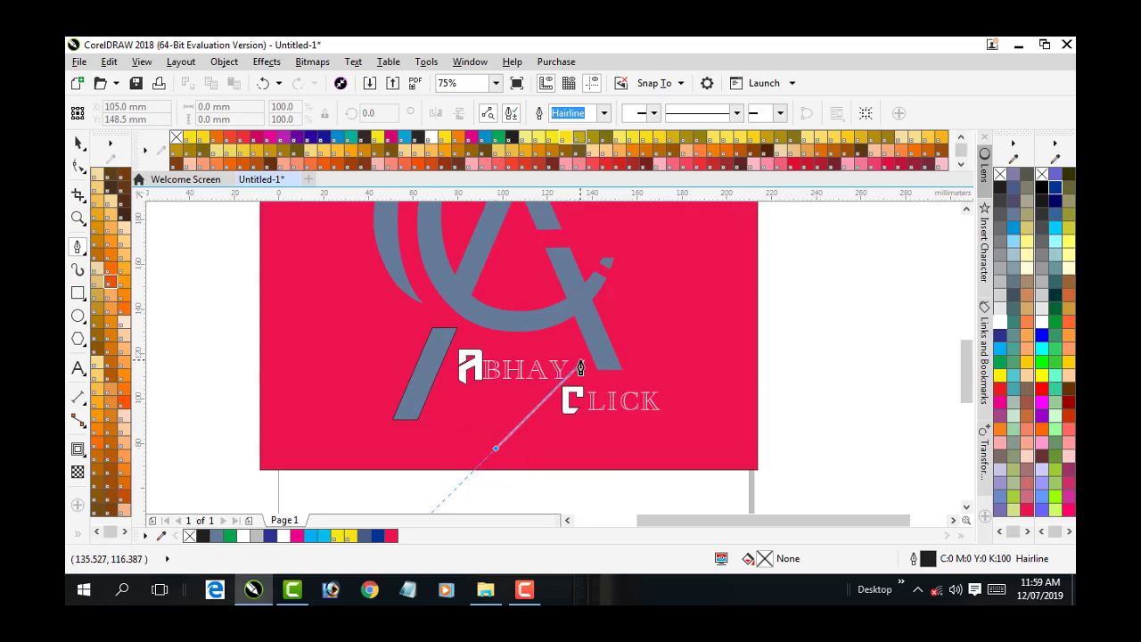
pyautogui.doubleClick(549, 452)
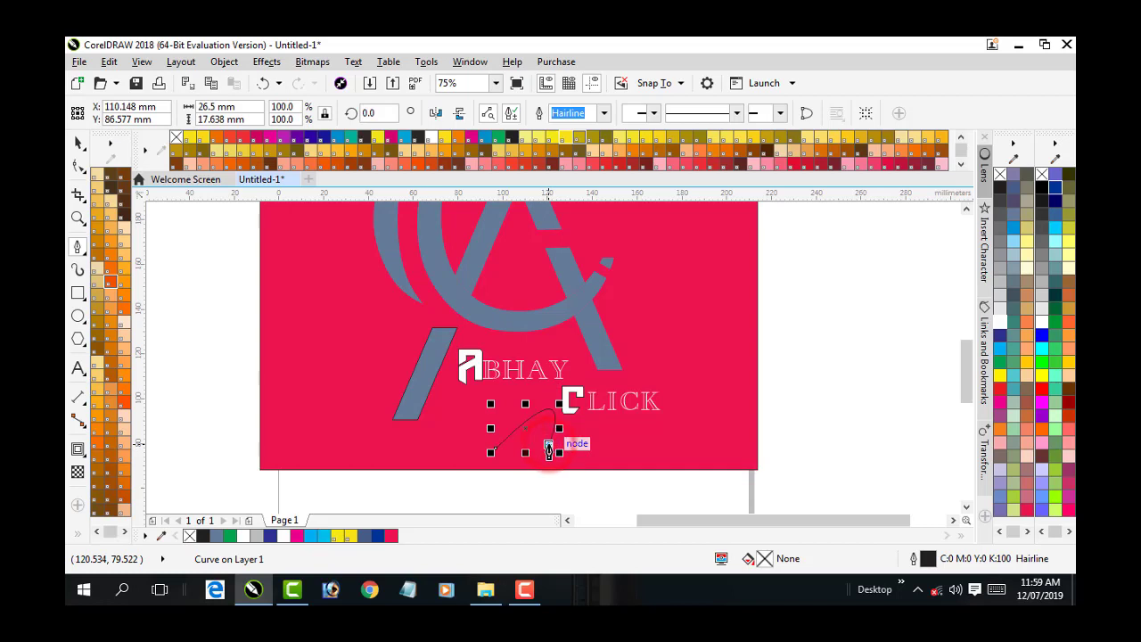
pyautogui.hotkey('ctrl', 'z')
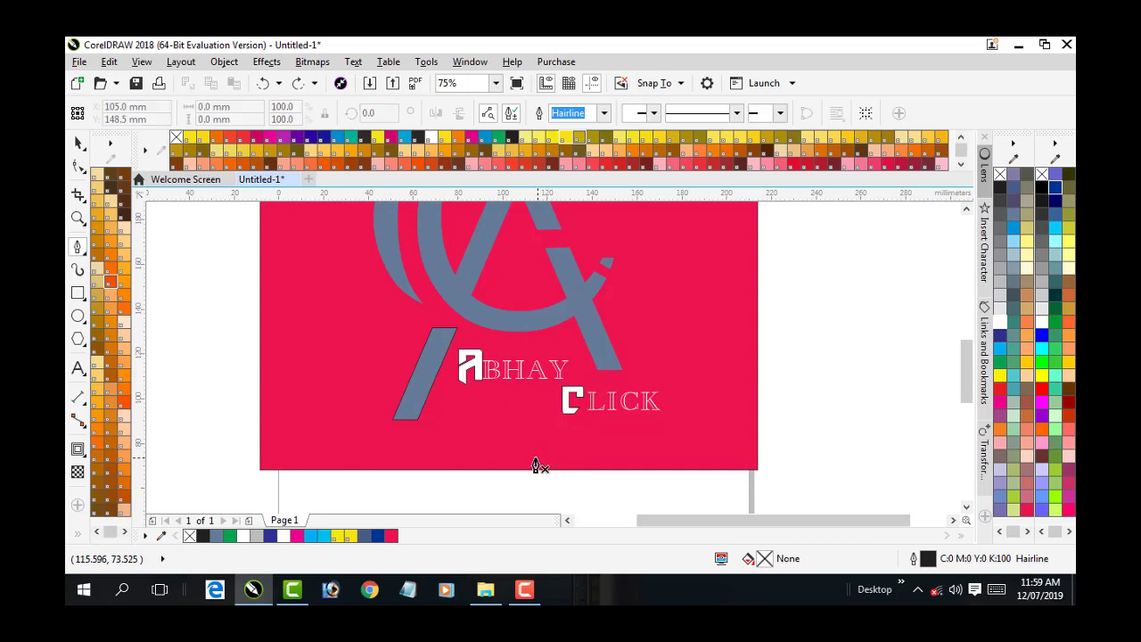
# Draw a straight diagonal line about 35 x 47 mm between ABHAY and CLICK with the Pen tool and shift it slightly up and right.
pyautogui.click(509, 455)
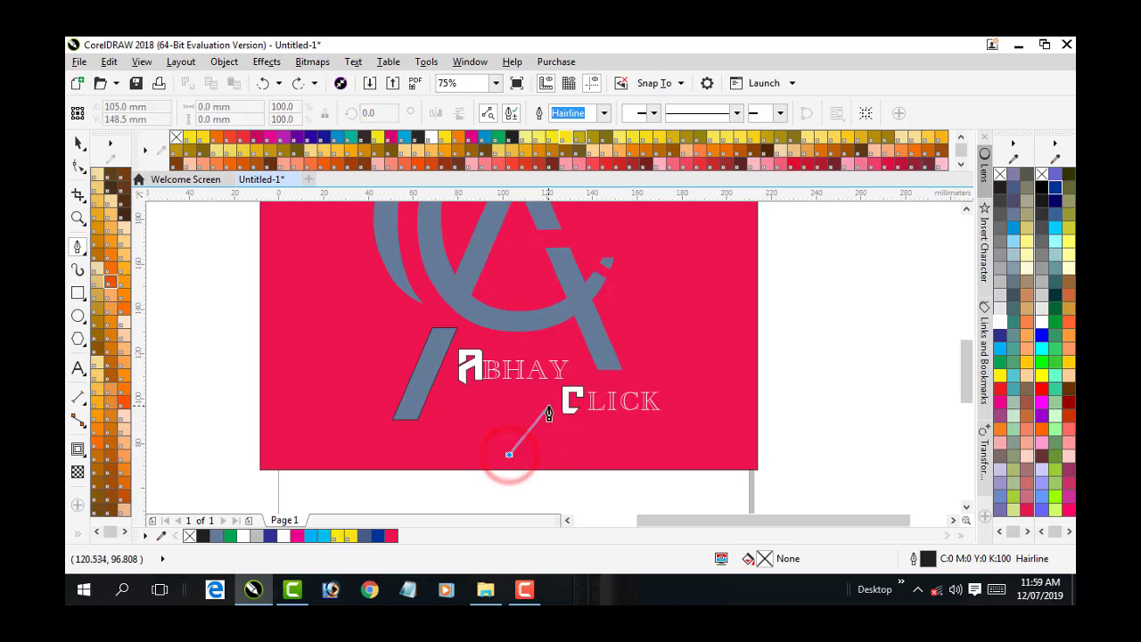
pyautogui.click(592, 344)
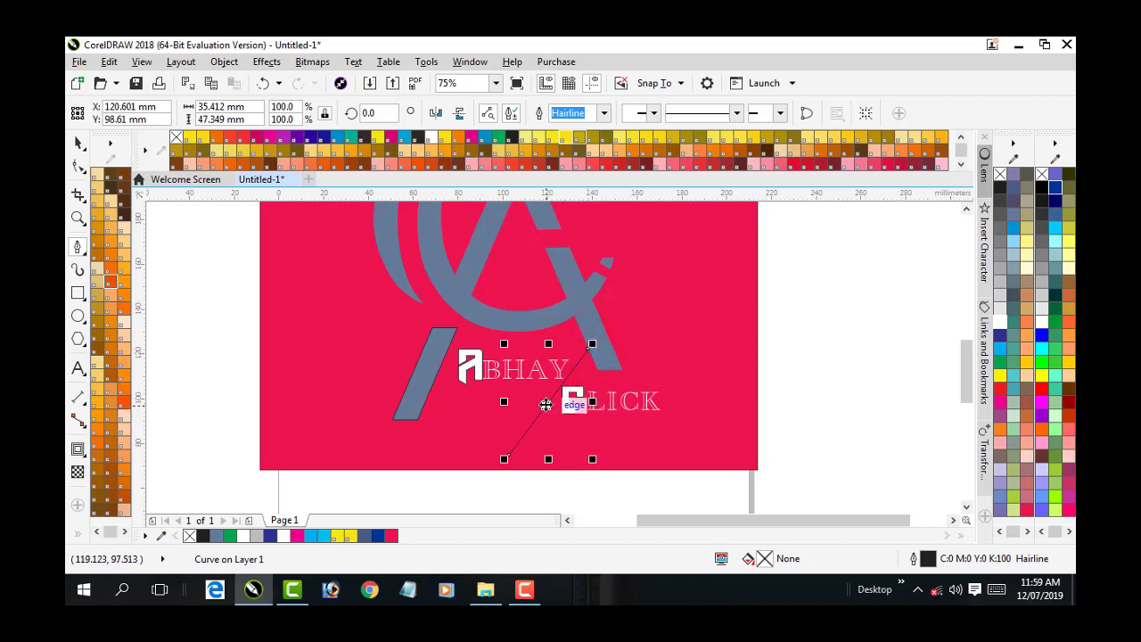
pyautogui.moveTo(545, 405); pyautogui.dragTo(550, 390)
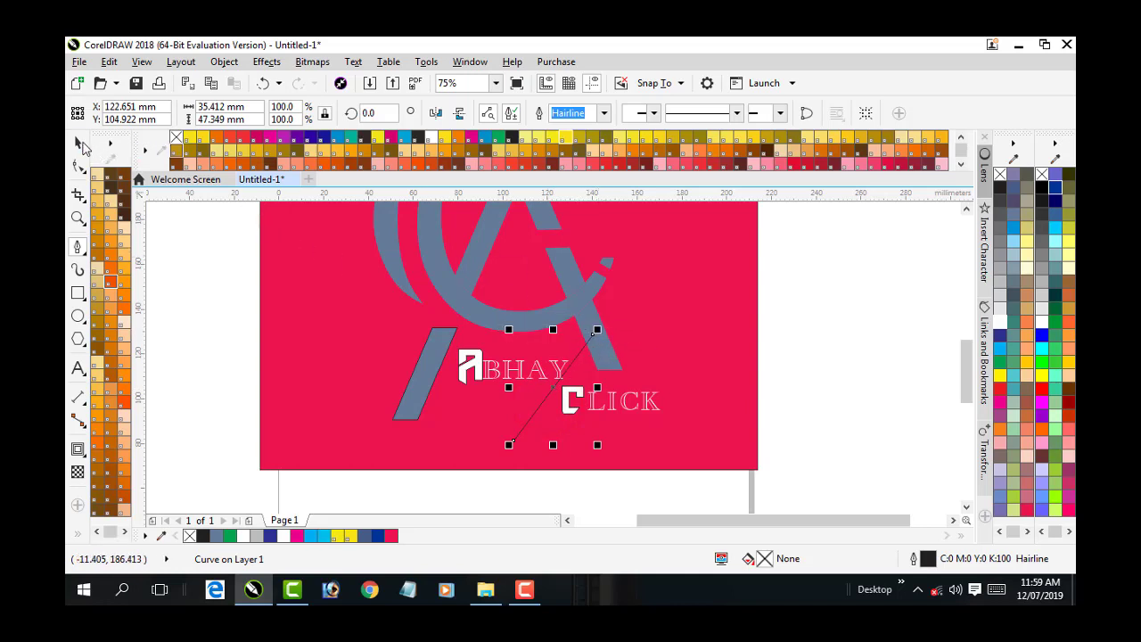
# Scale the diagonal line down to about 17 x 23 mm and place it between the Y of ABHAY and the C of CLICK.
pyautogui.click(79, 142)
pyautogui.moveTo(597, 329); pyautogui.dragTo(583, 346)
pyautogui.moveTo(553, 387); pyautogui.dragTo(559, 379)
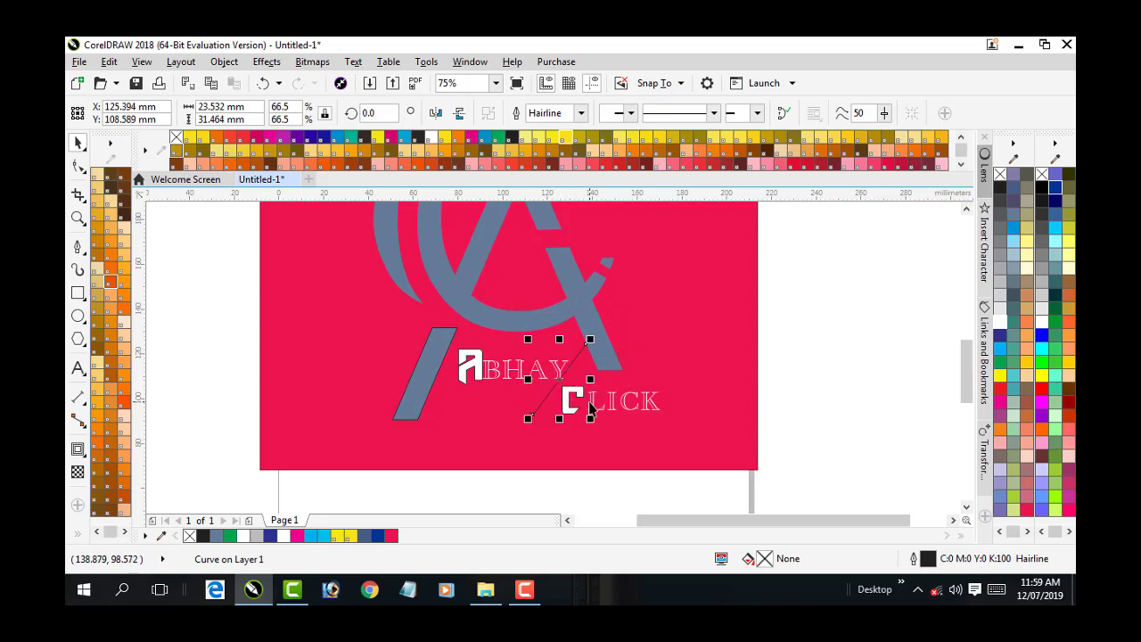
pyautogui.moveTo(590, 339); pyautogui.dragTo(582, 348)
pyautogui.click(645, 379)
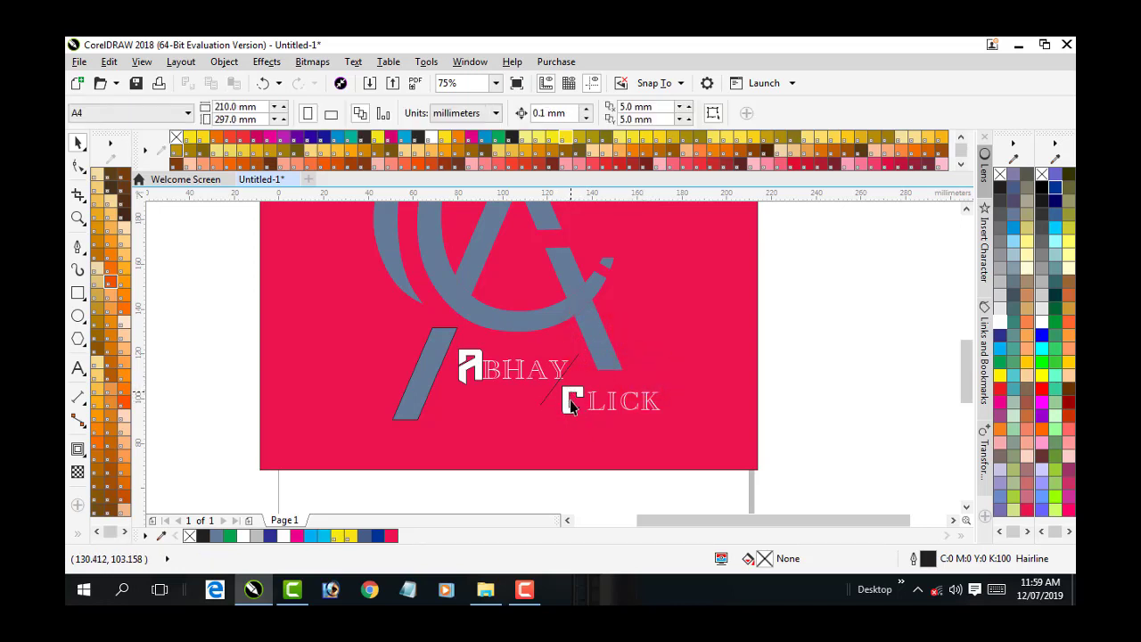
# Try outline widths of 25 px and 4 px on the diagonal line between the two words, and set it to 8 px.
pyautogui.click(575, 367)
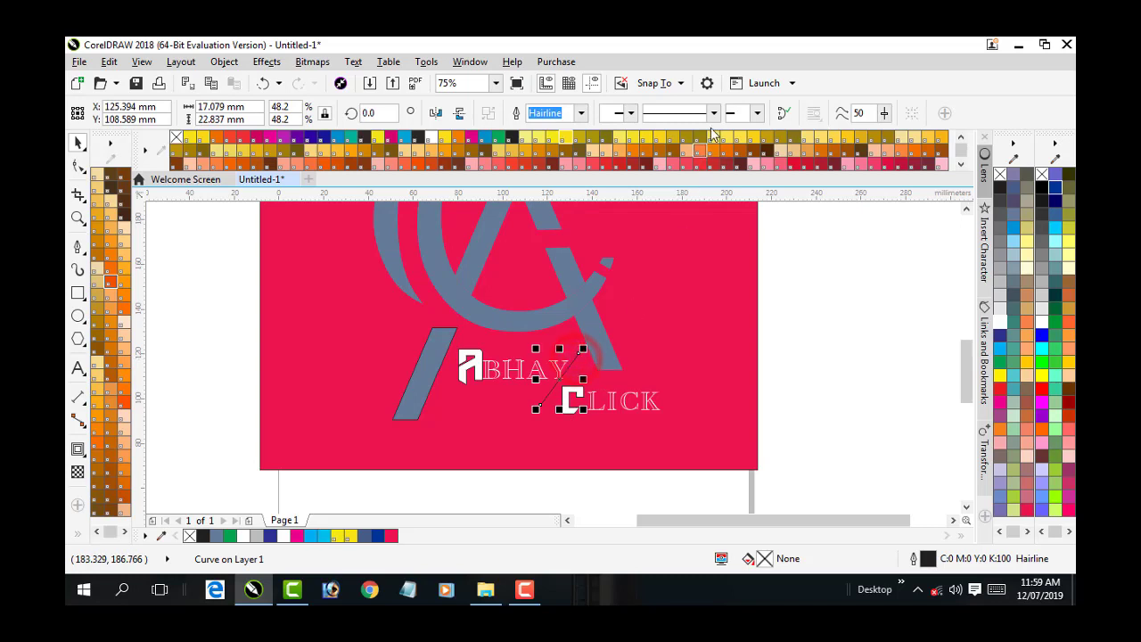
pyautogui.click(580, 113)
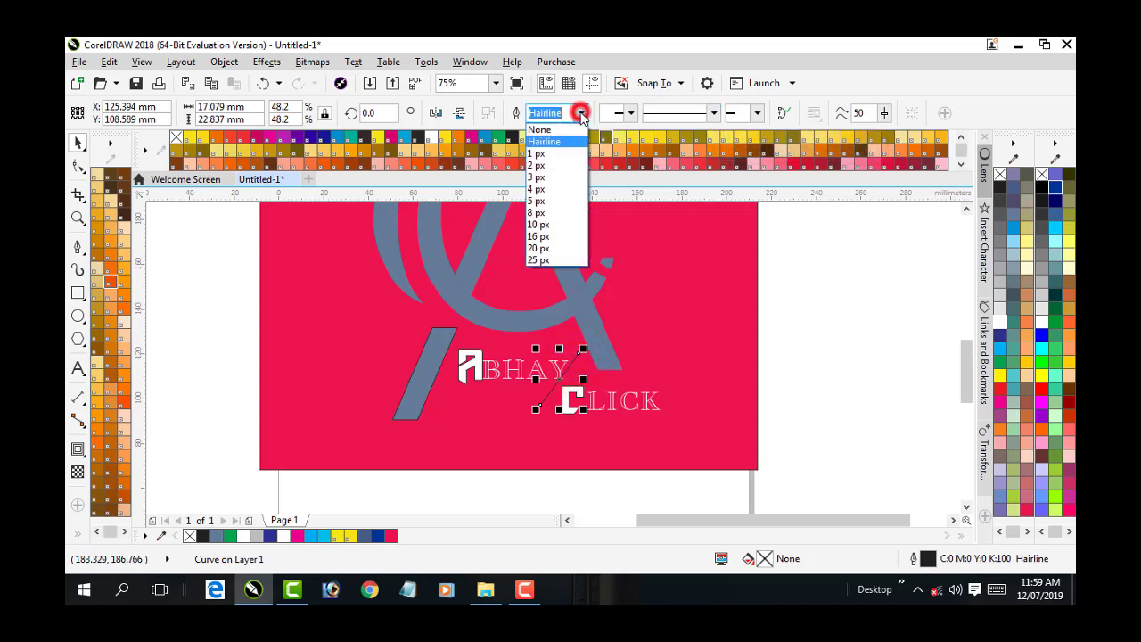
pyautogui.click(533, 259)
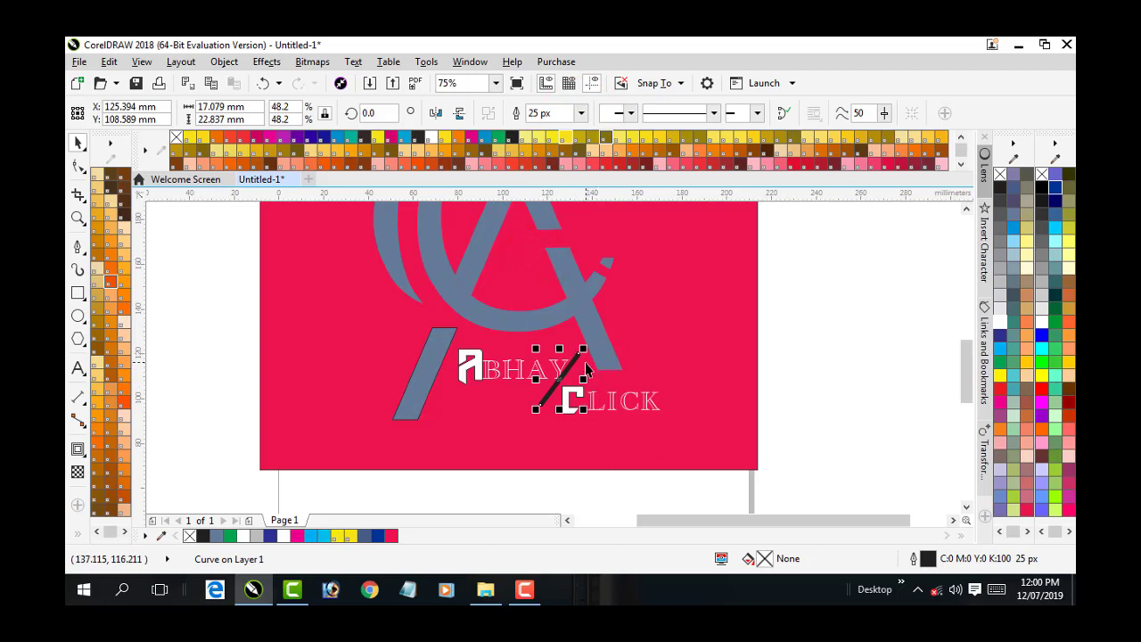
pyautogui.scroll(2, 588, 360)
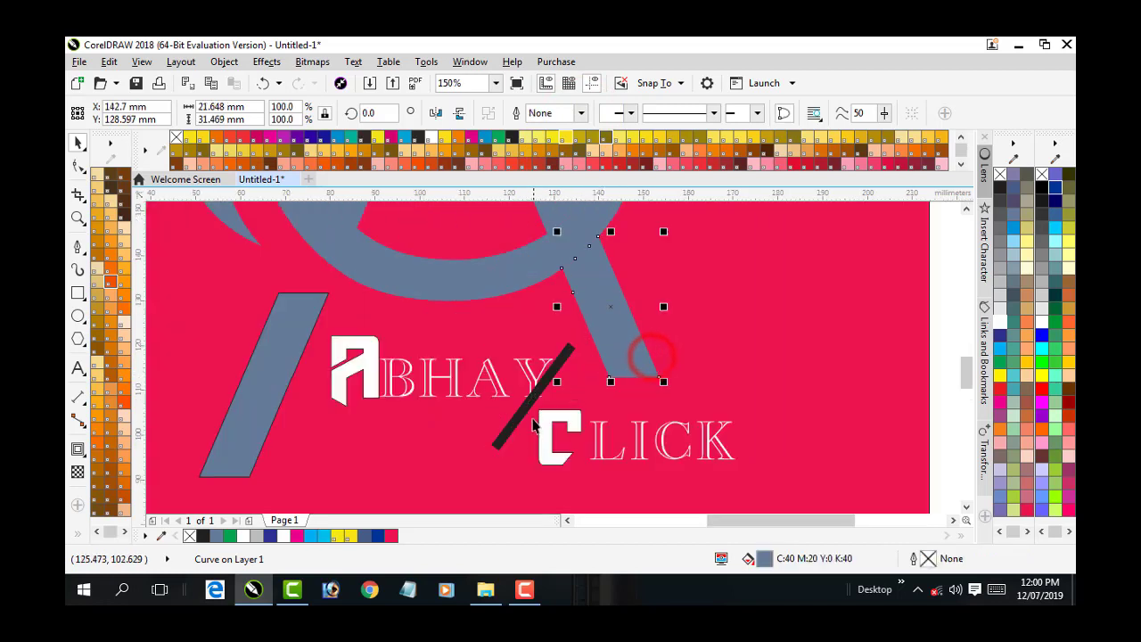
pyautogui.click(539, 385)
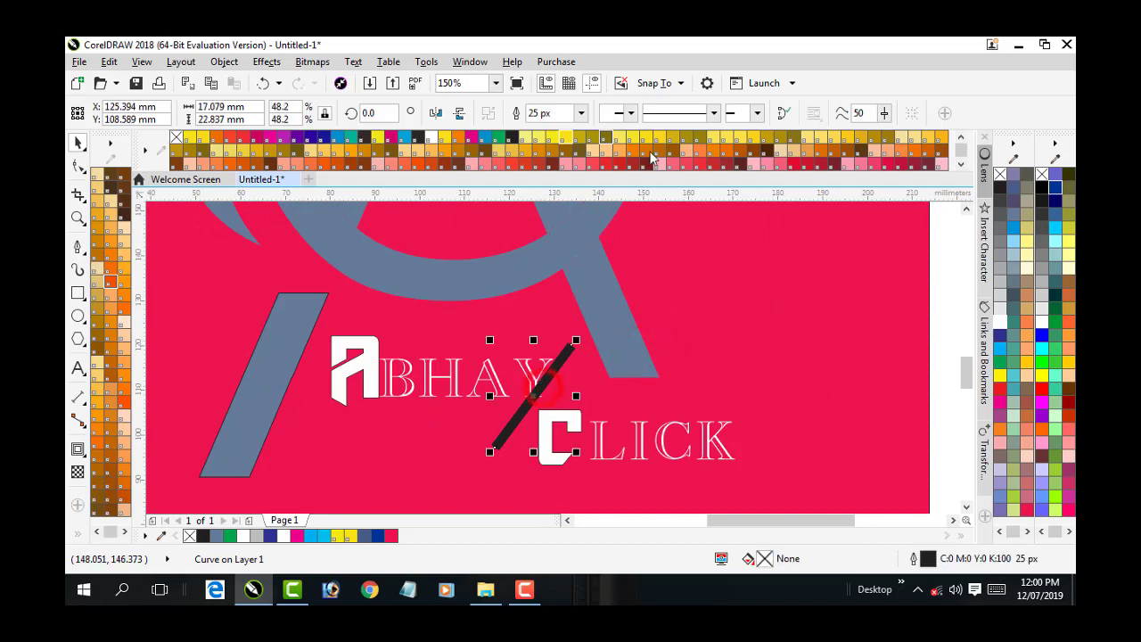
pyautogui.click(580, 113)
pyautogui.click(541, 190)
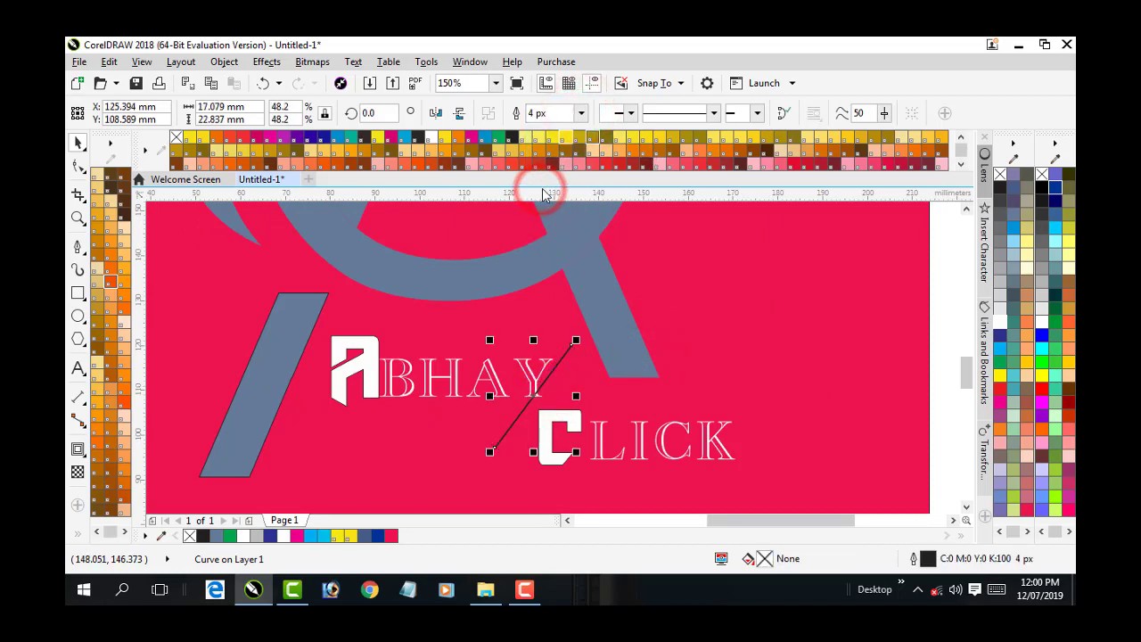
pyautogui.click(579, 112)
pyautogui.click(545, 212)
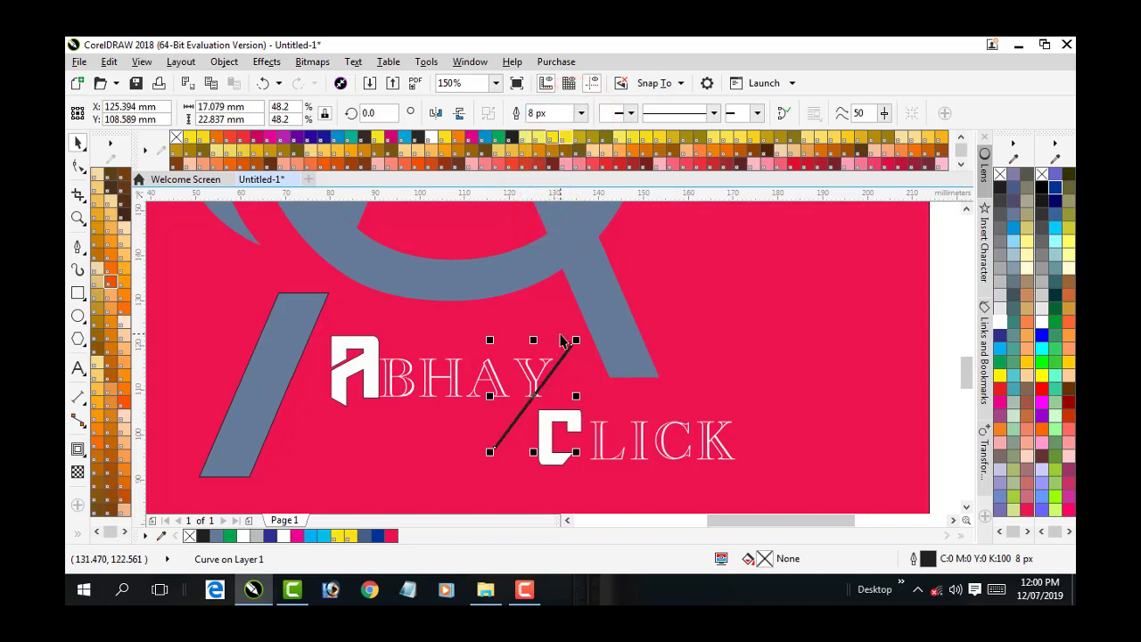
# Move the diagonal line slightly down and to the right, and rotate it about 10 degrees clockwise to 349.94 degrees.
pyautogui.moveTo(535, 397); pyautogui.dragTo(547, 416)
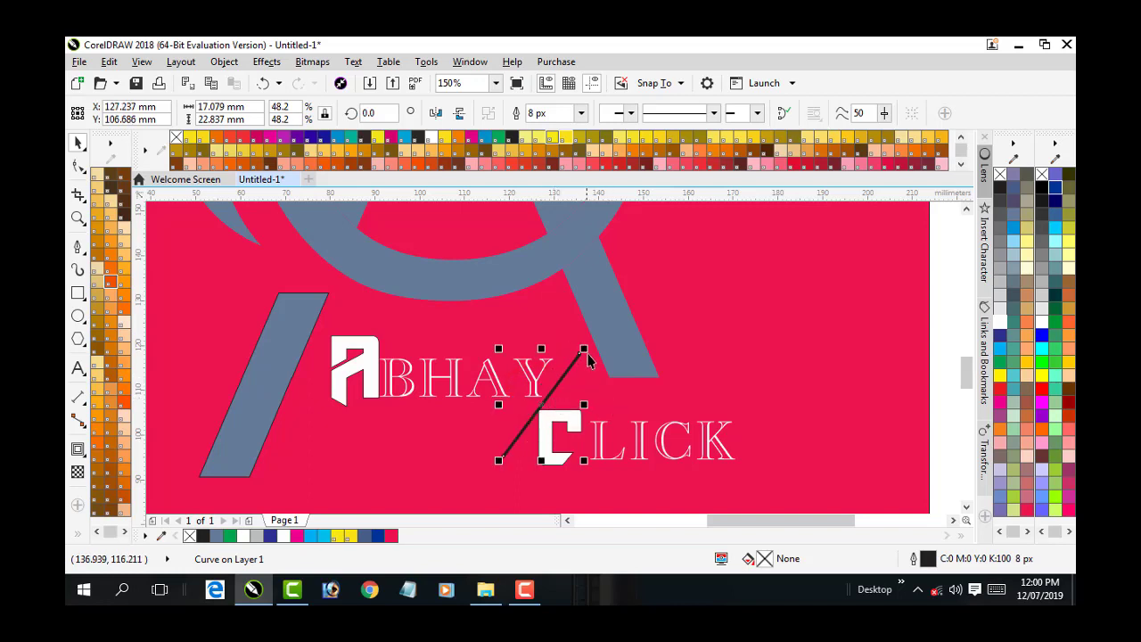
pyautogui.click(556, 390)
pyautogui.moveTo(583, 349); pyautogui.dragTo(599, 356)
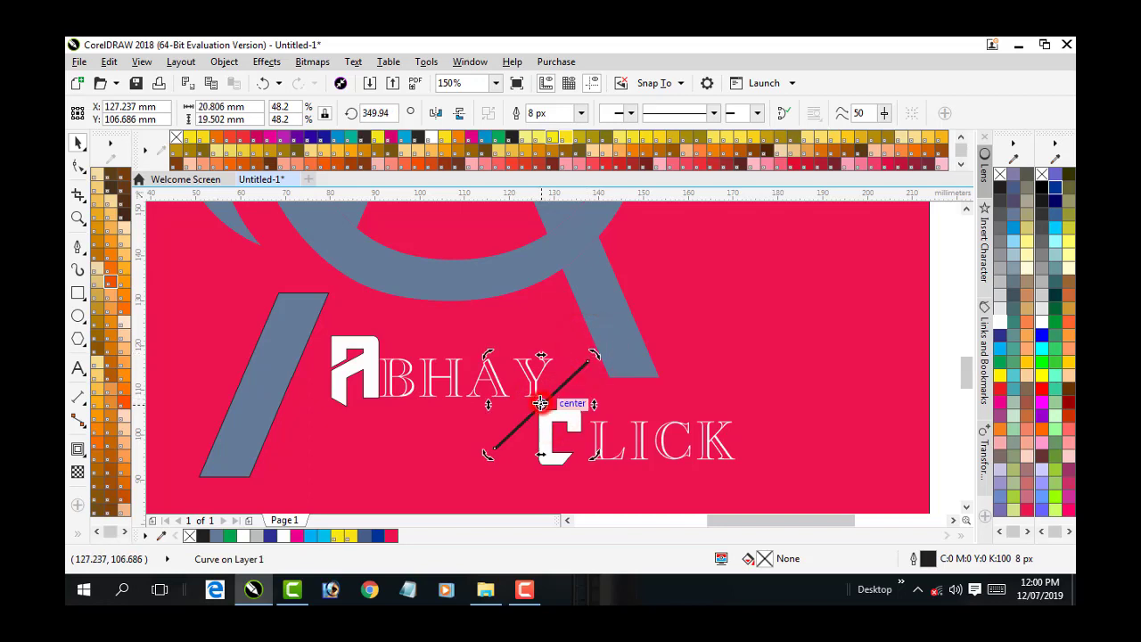
# Move the diagonal line between ABHAY and CLICK about 1 mm to the left and 1 mm down.
pyautogui.moveTo(540, 404); pyautogui.dragTo(536, 404)
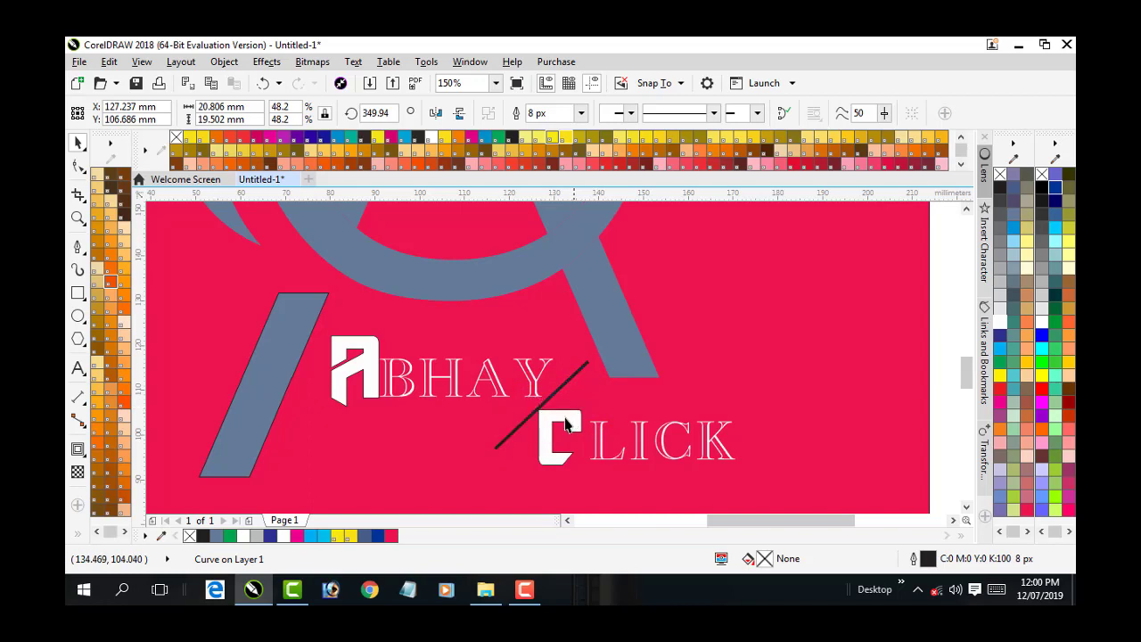
pyautogui.click(544, 403)
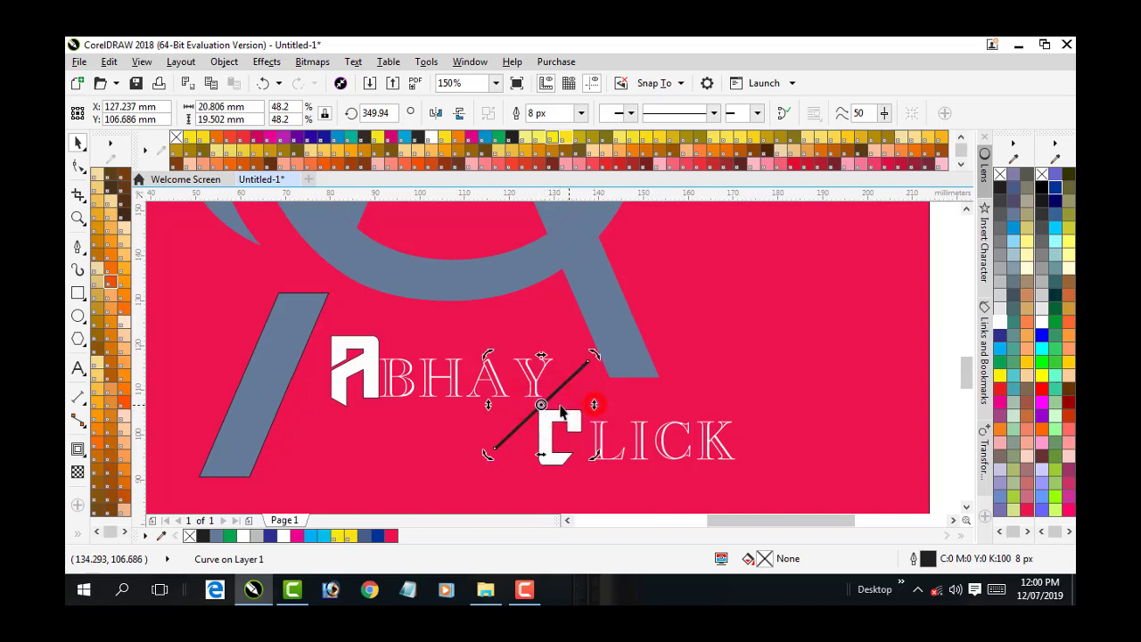
pyautogui.click(611, 396)
pyautogui.click(542, 406)
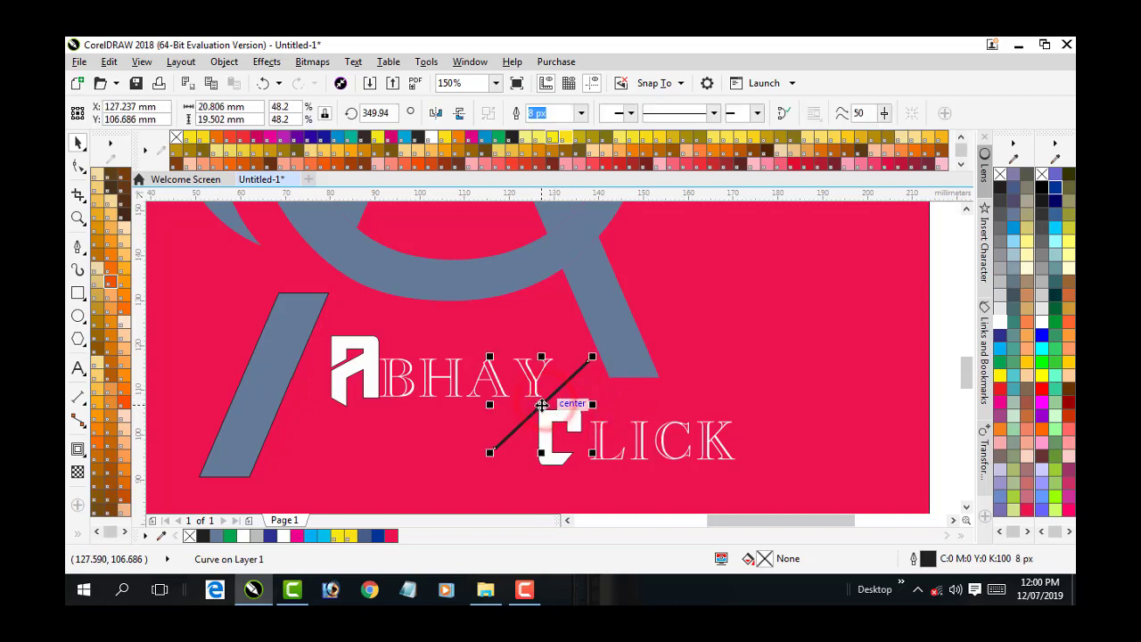
pyautogui.moveTo(541, 405); pyautogui.dragTo(538, 409)
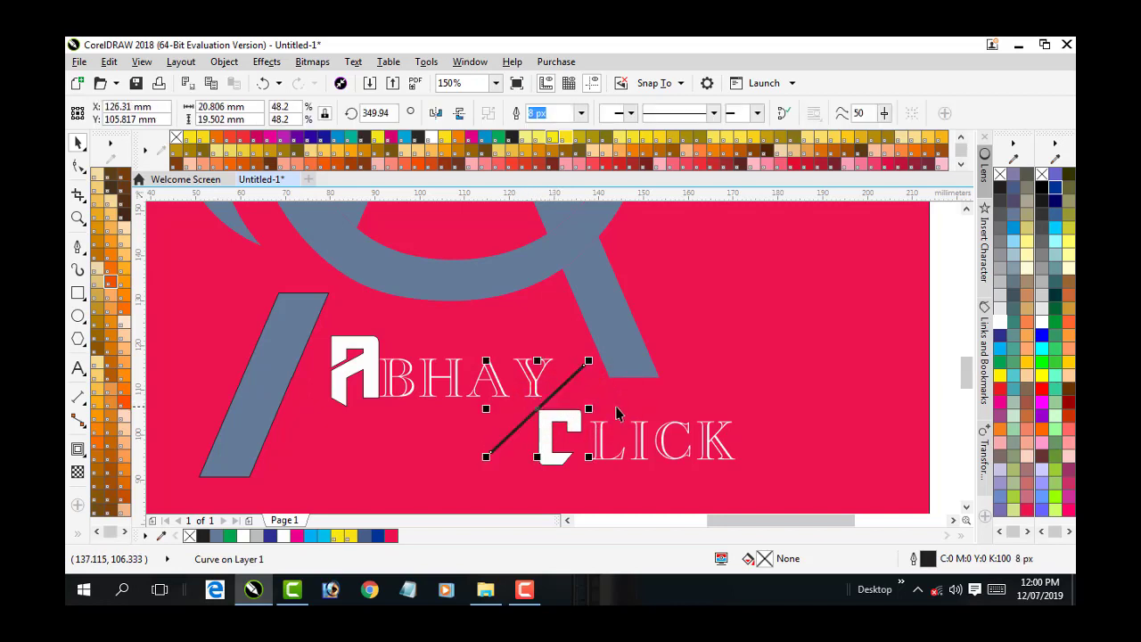
pyautogui.click(682, 412)
# Shift all the letters of CLICK about 3 mm to the right, clear of the diagonal line.
pyautogui.click(567, 426)
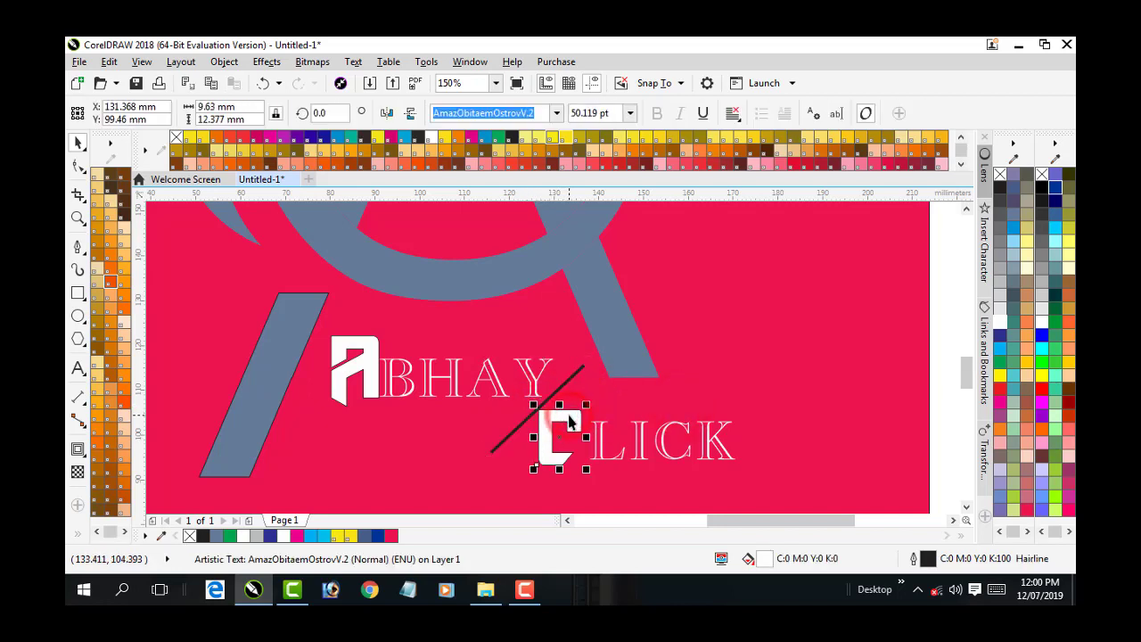
pyautogui.click(770, 430)
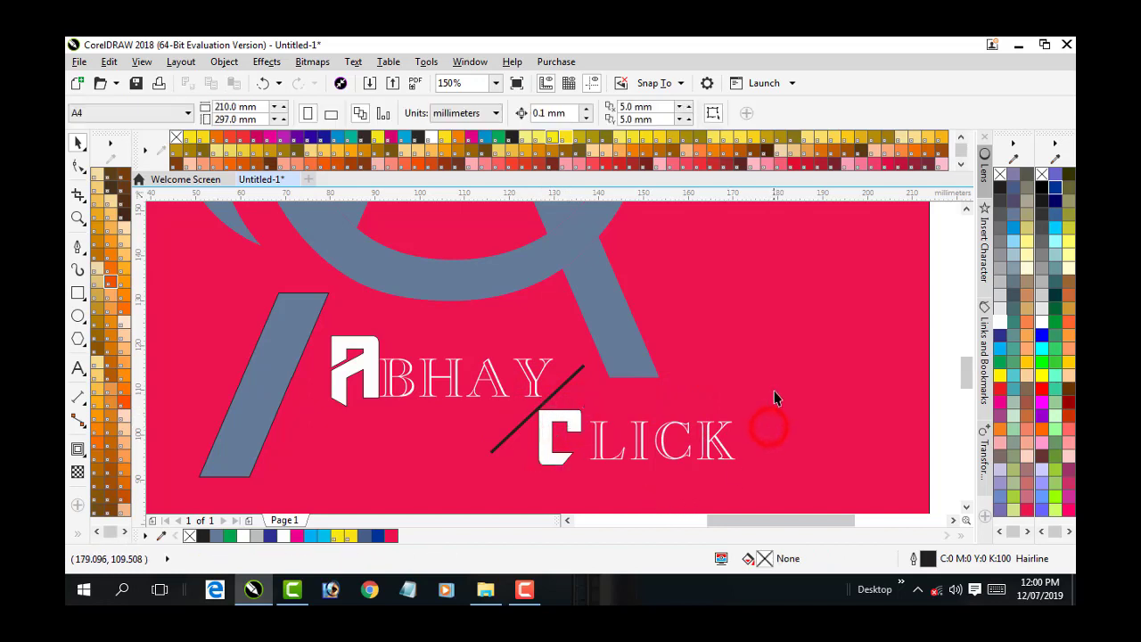
pyautogui.moveTo(786, 394); pyautogui.dragTo(505, 485)
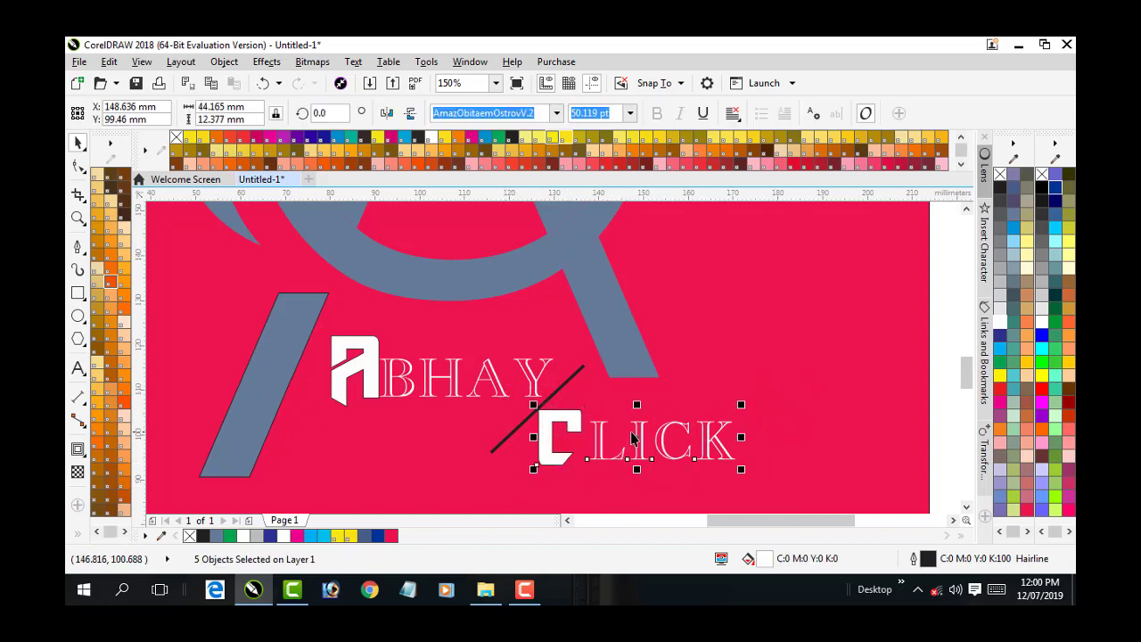
pyautogui.moveTo(639, 438)
pyautogui.mouseDown()
pyautogui.moveTo(664, 437)
pyautogui.moveTo(655, 454)
pyautogui.moveTo(642, 445)
pyautogui.moveTo(655, 442)
pyautogui.mouseUp()
pyautogui.click(738, 373)
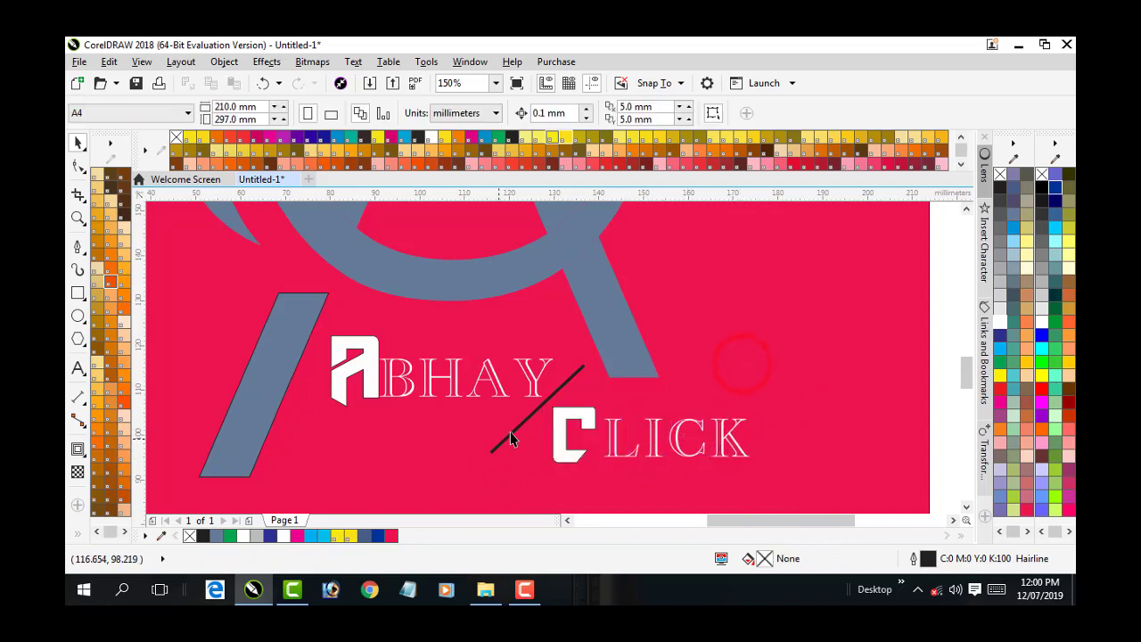
# Colour the outline of the diagonal line between the two words white and check the whole logo.
pyautogui.click(537, 412)
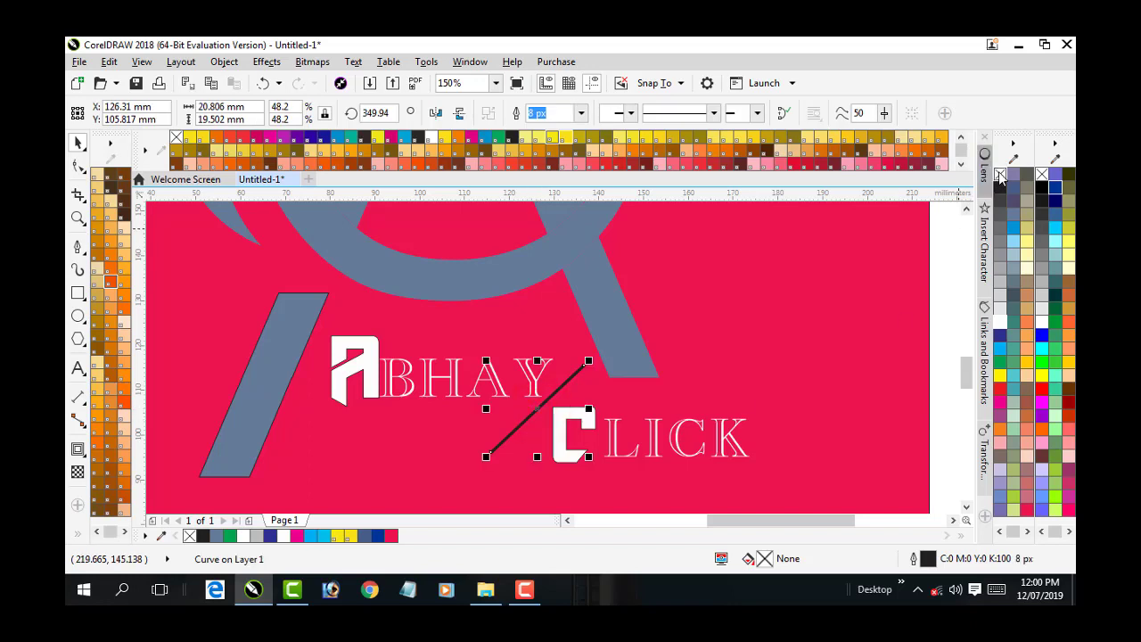
pyautogui.rightClick(1000, 327)
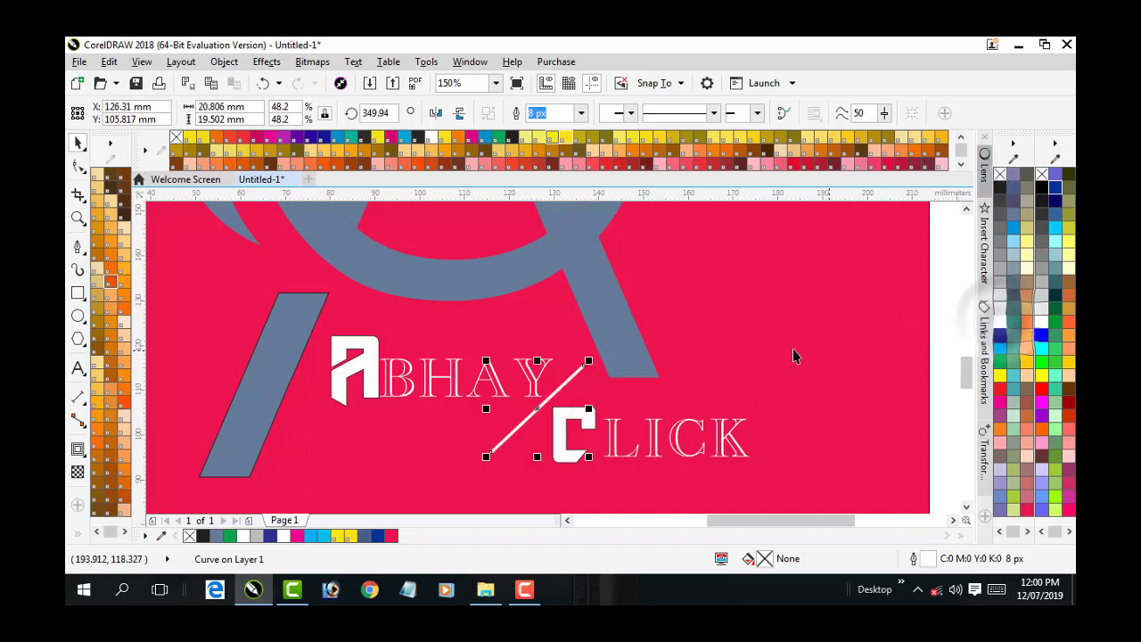
pyautogui.click(790, 349)
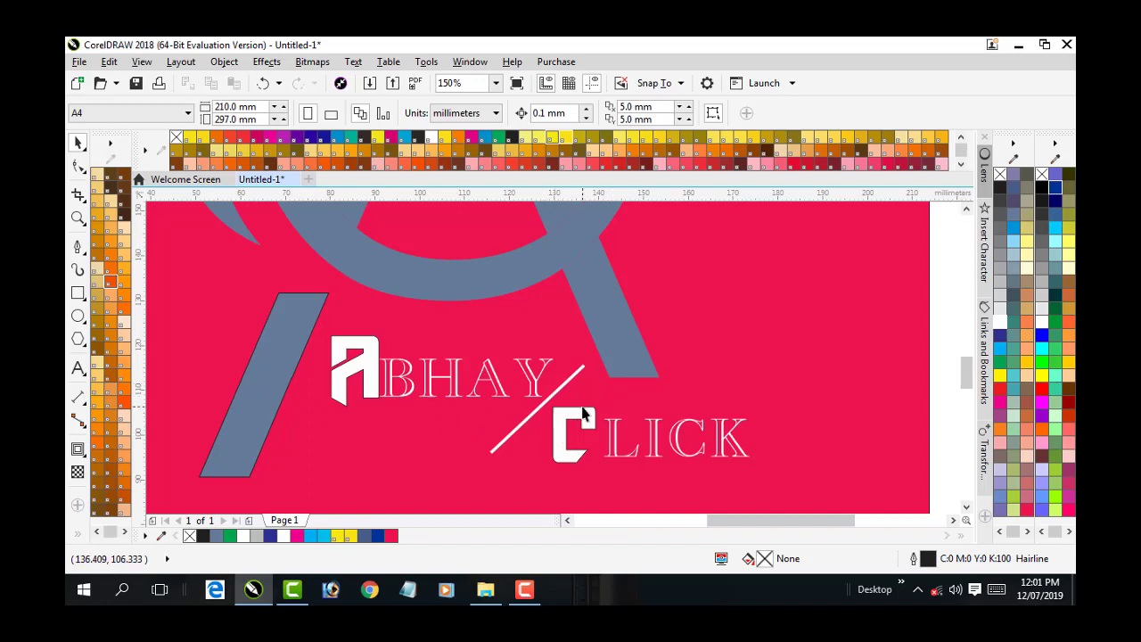
pyautogui.scroll(-3, 629, 401)
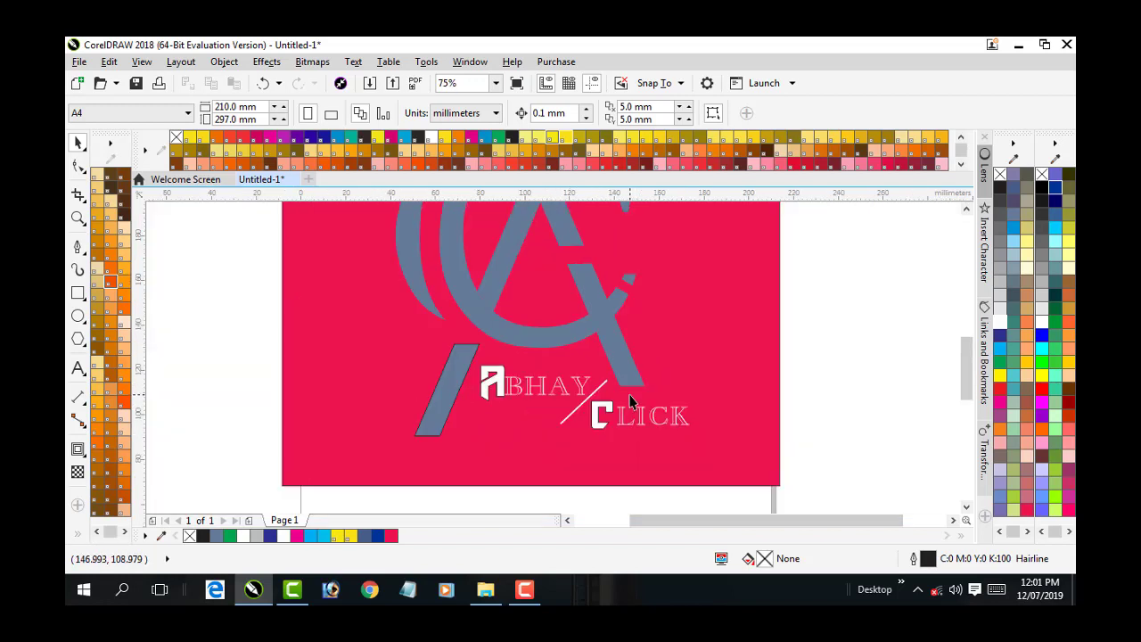
pyautogui.scroll(-4, 609, 306)
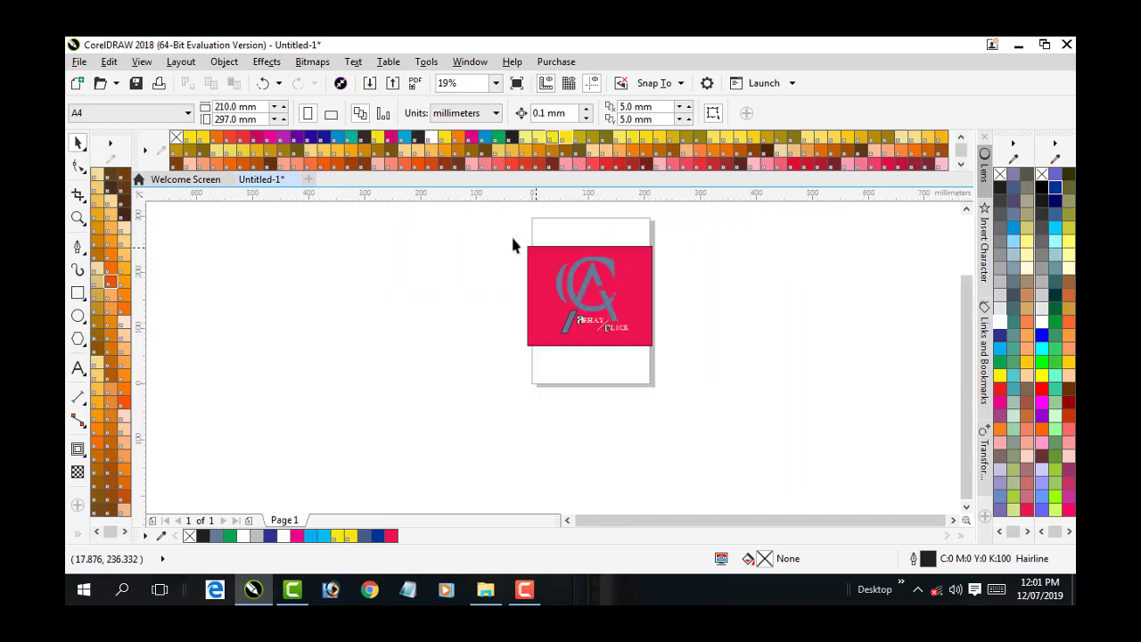
pyautogui.press('z')
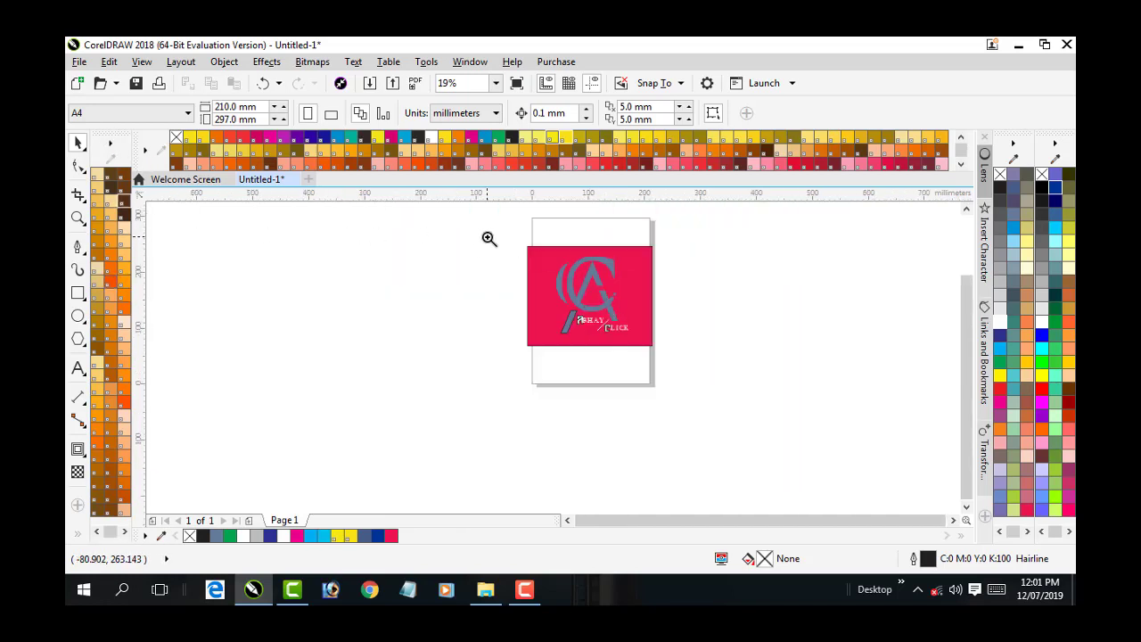
pyautogui.moveTo(490, 236); pyautogui.dragTo(682, 369)
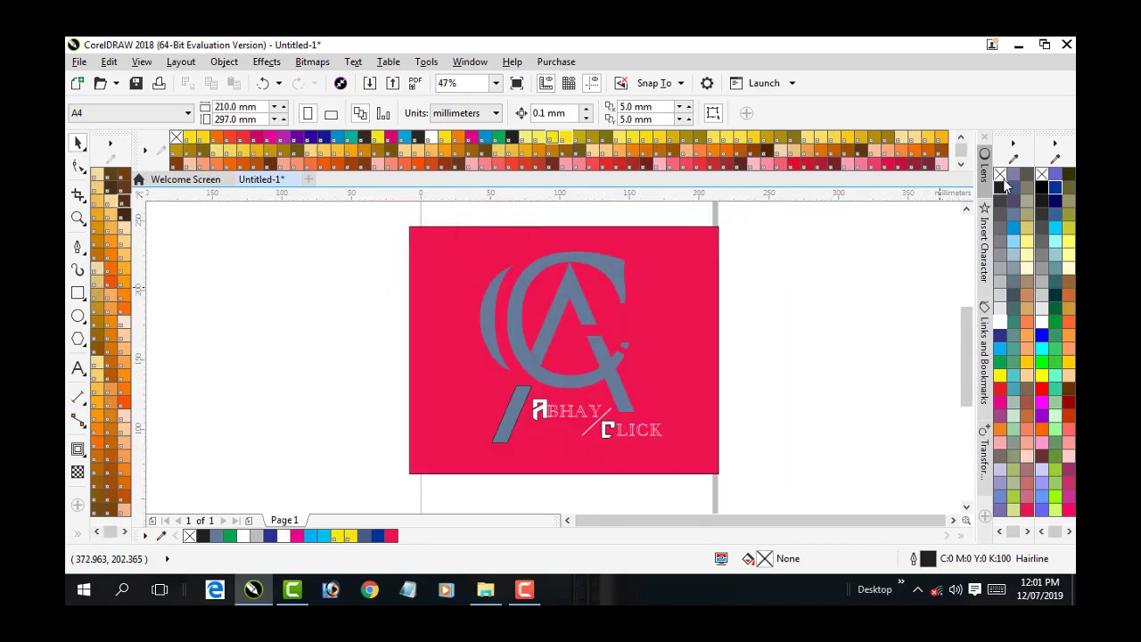
# Undo the last colour change and give the diagonal line a white fill and a white outline.
pyautogui.rightClick(1001, 176)
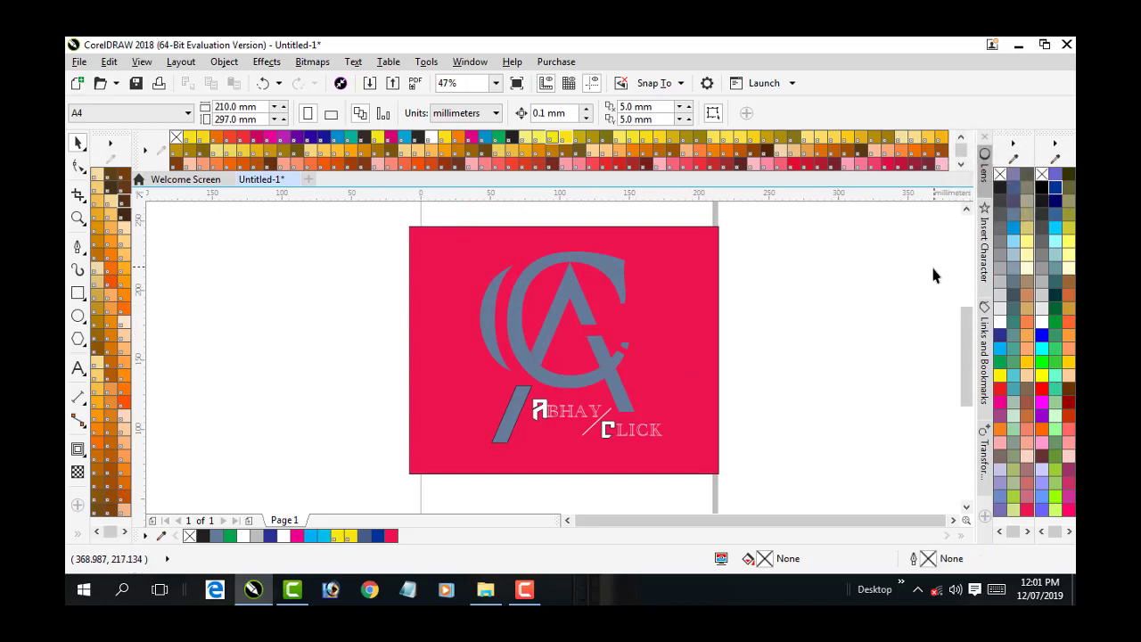
pyautogui.hotkey('ctrl', 'z')
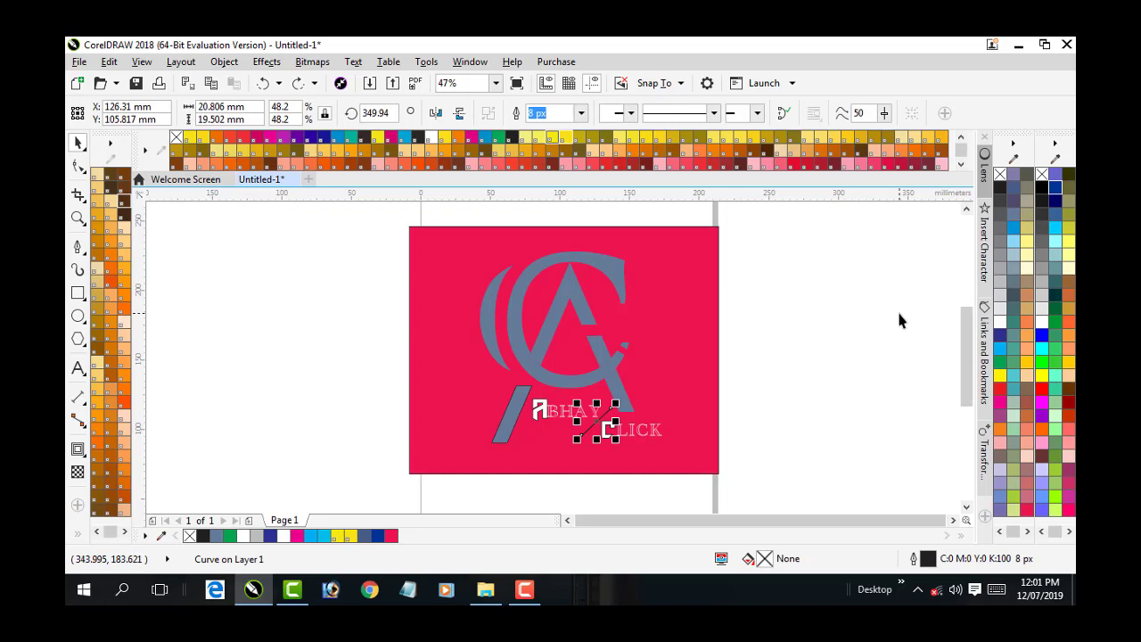
pyautogui.click(1000, 320)
pyautogui.click(895, 349)
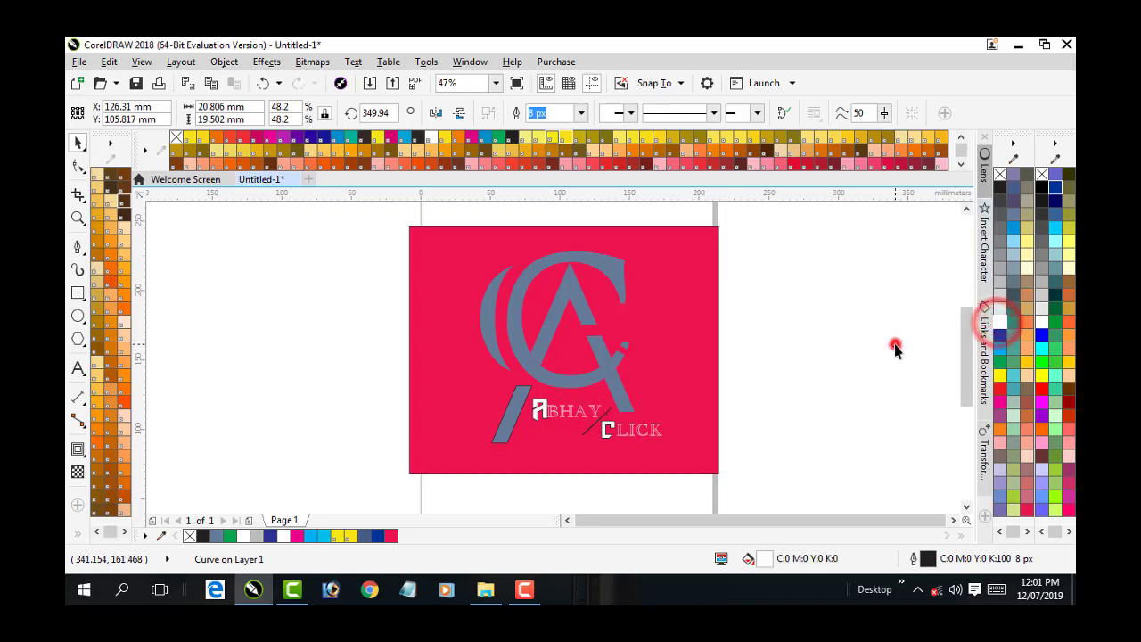
pyautogui.click(590, 435)
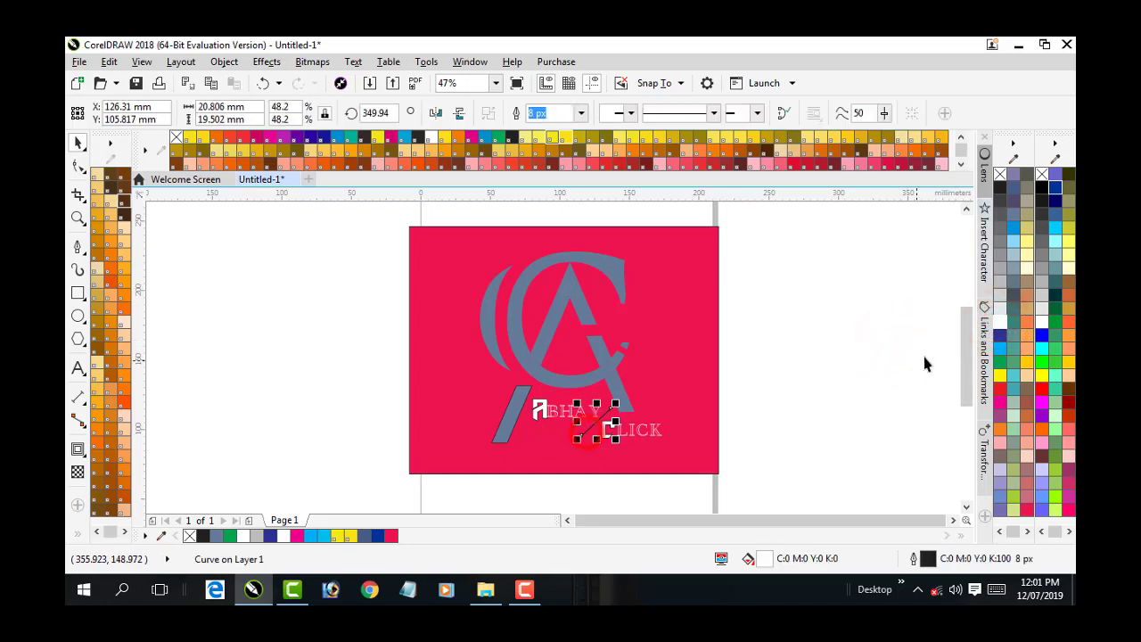
pyautogui.rightClick(999, 321)
pyautogui.click(878, 374)
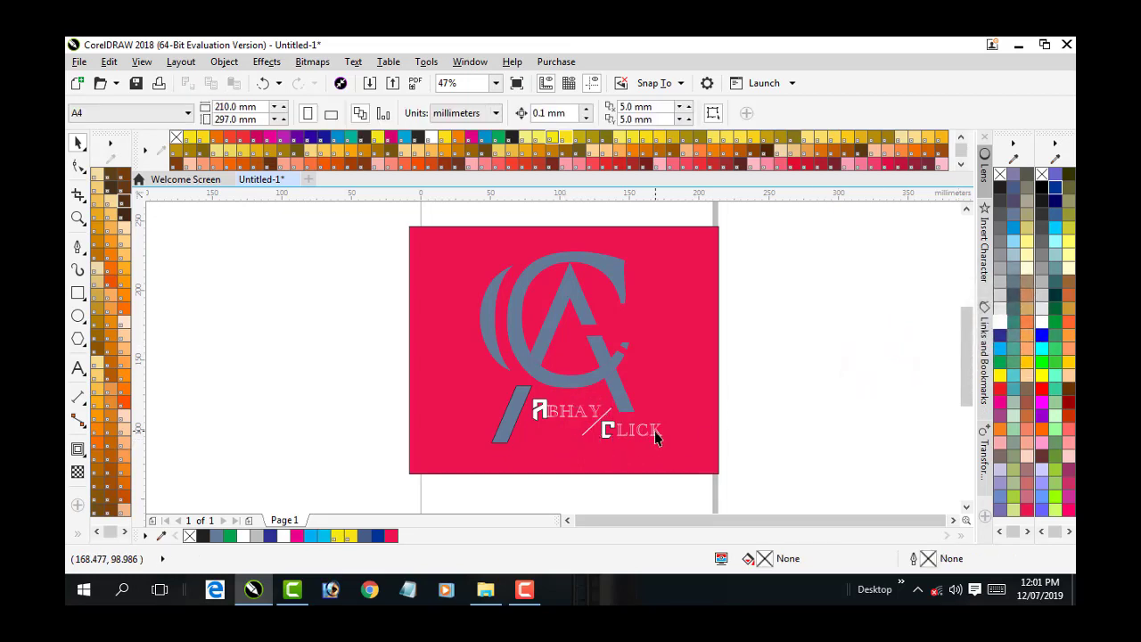
# Give the letters BHAY a 4 px black outline with Scale with object enabled.
pyautogui.scroll(4, 643, 439)
pyautogui.scroll(-1, 644, 438)
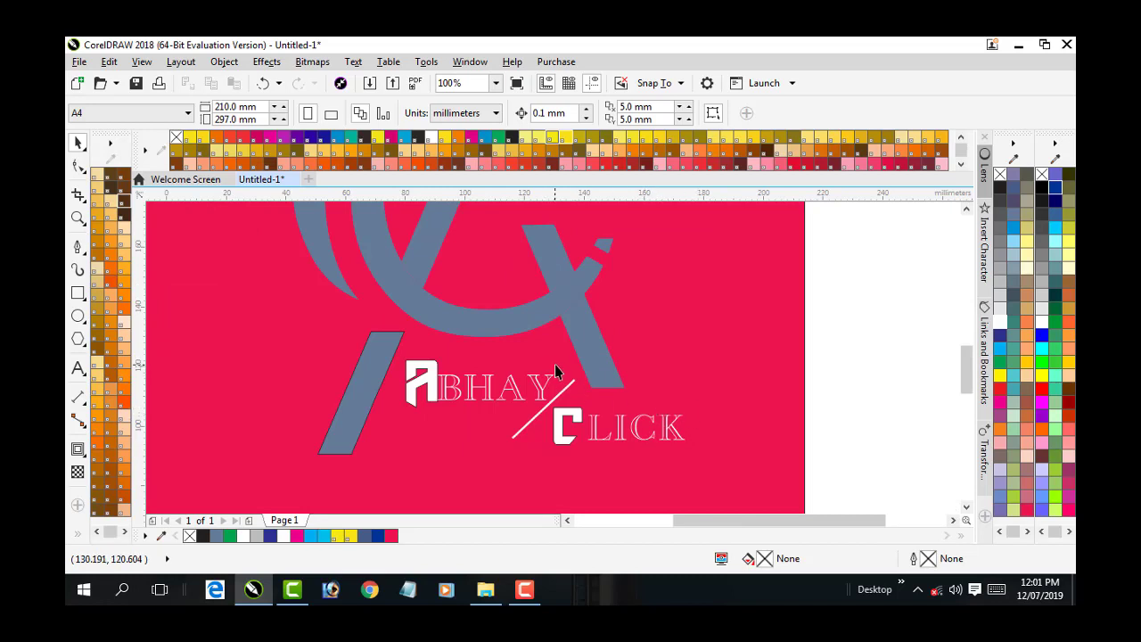
pyautogui.moveTo(558, 370); pyautogui.dragTo(450, 419)
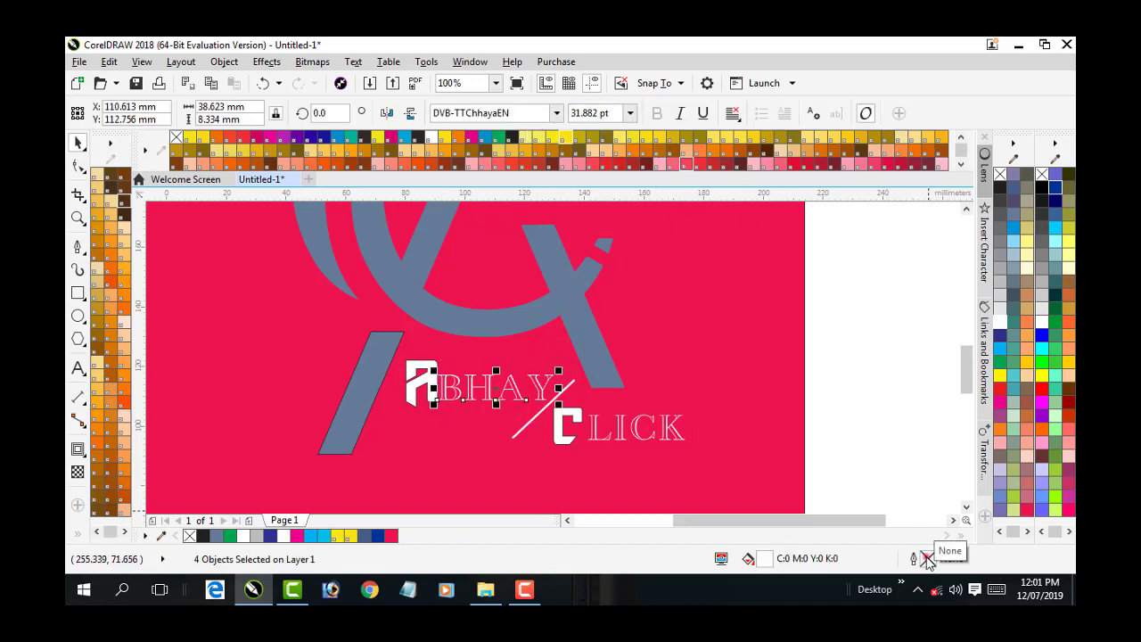
pyautogui.doubleClick(928, 559)
pyautogui.click(469, 207)
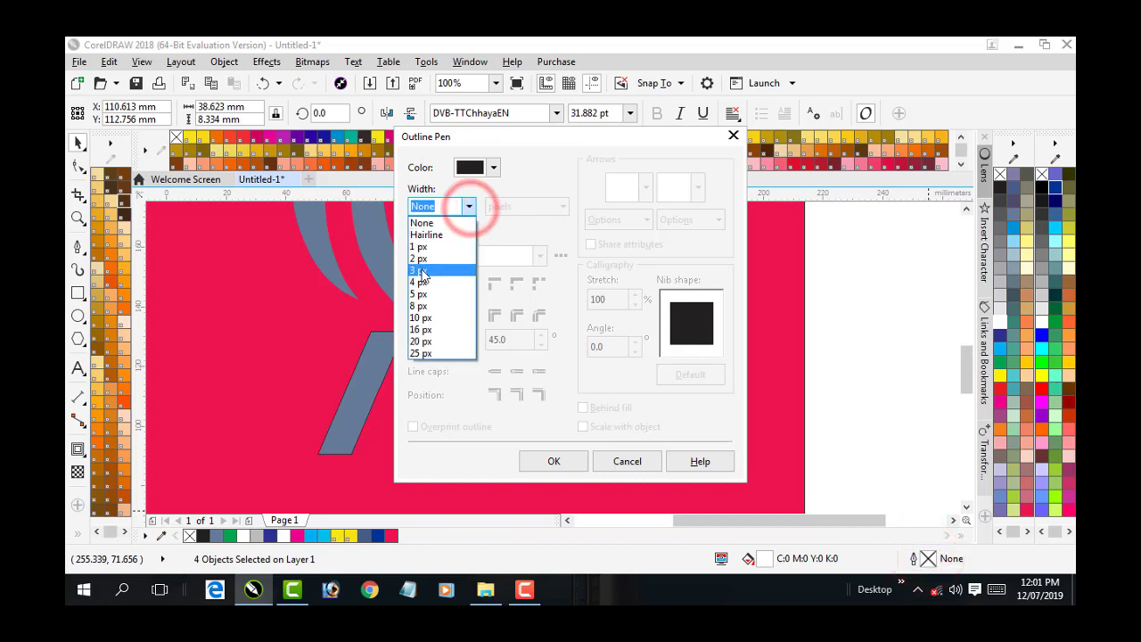
pyautogui.click(421, 281)
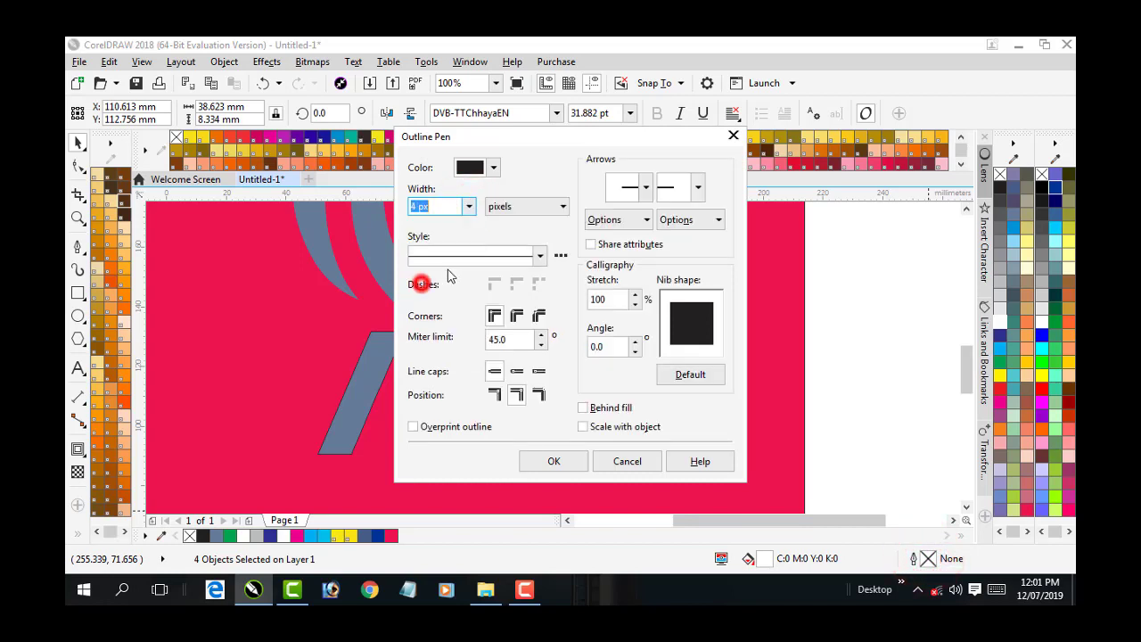
pyautogui.click(583, 426)
pyautogui.click(553, 461)
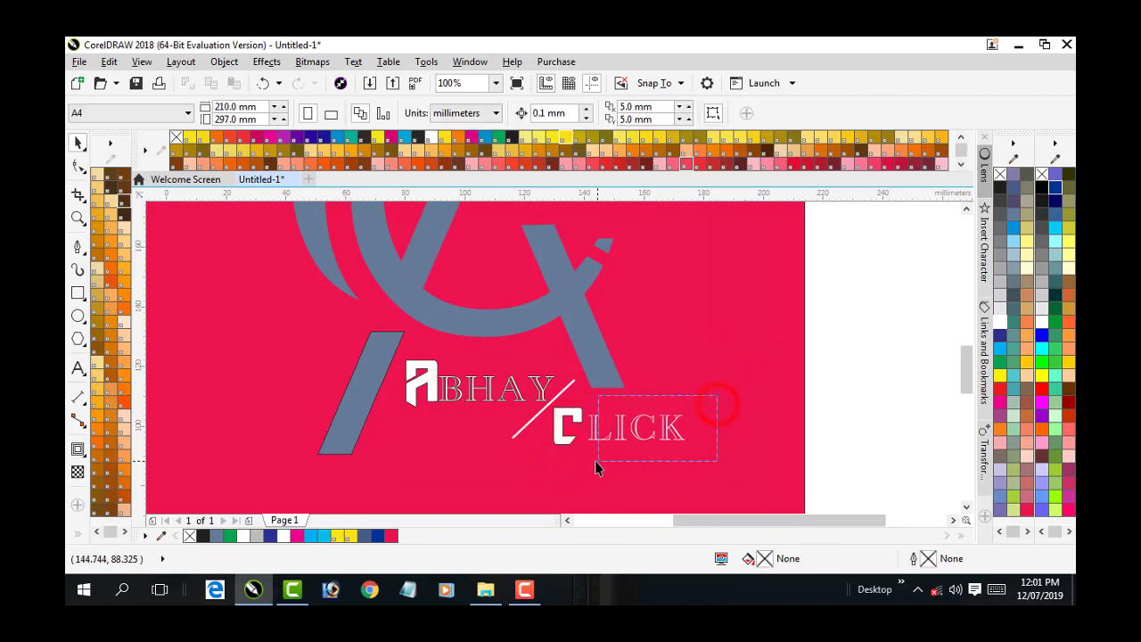
# Give the letters LICK a 4 px black outline placed behind the fill.
pyautogui.moveTo(587, 464); pyautogui.dragTo(590, 461)
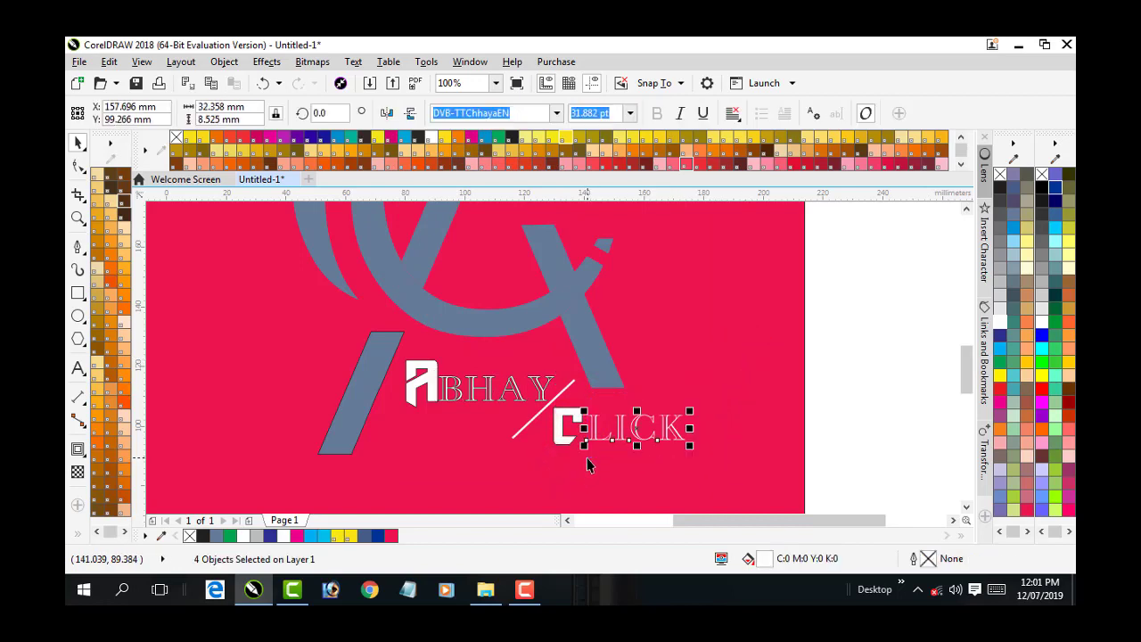
pyautogui.doubleClick(927, 558)
pyautogui.click(468, 206)
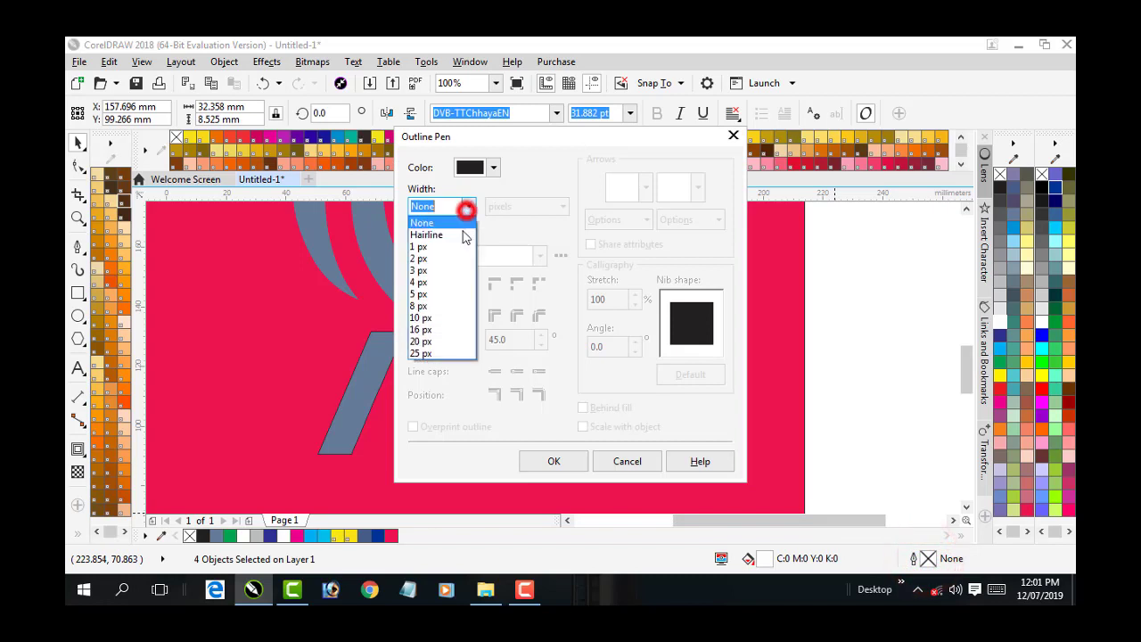
pyautogui.click(446, 281)
pyautogui.click(583, 407)
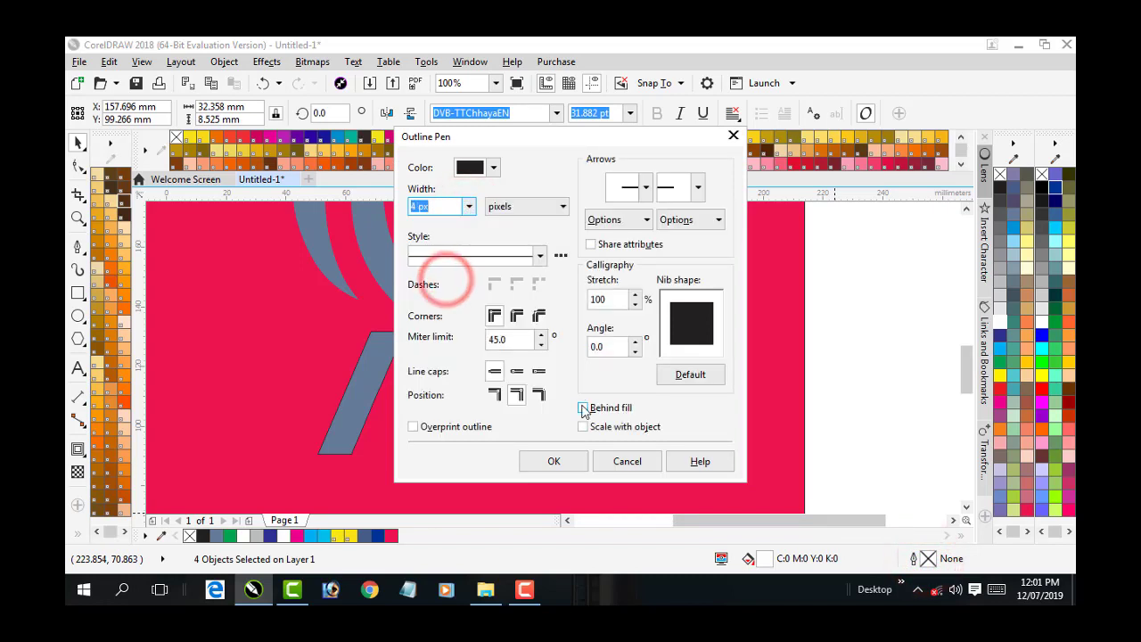
pyautogui.click(554, 460)
pyautogui.click(853, 379)
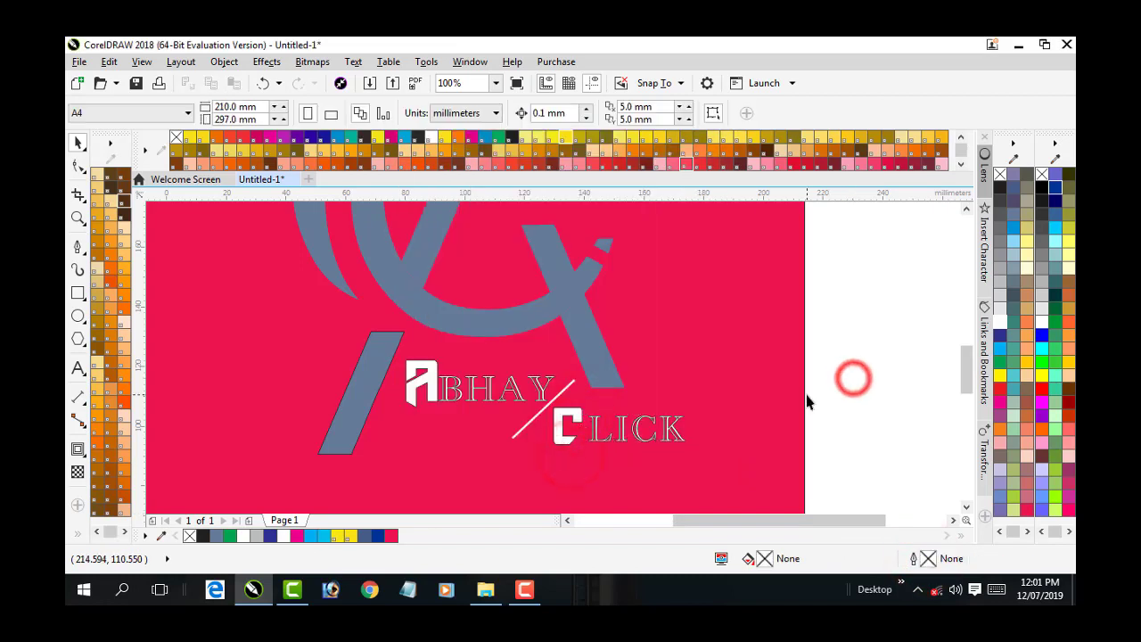
pyautogui.scroll(-2, 655, 410)
pyautogui.scroll(2, 673, 401)
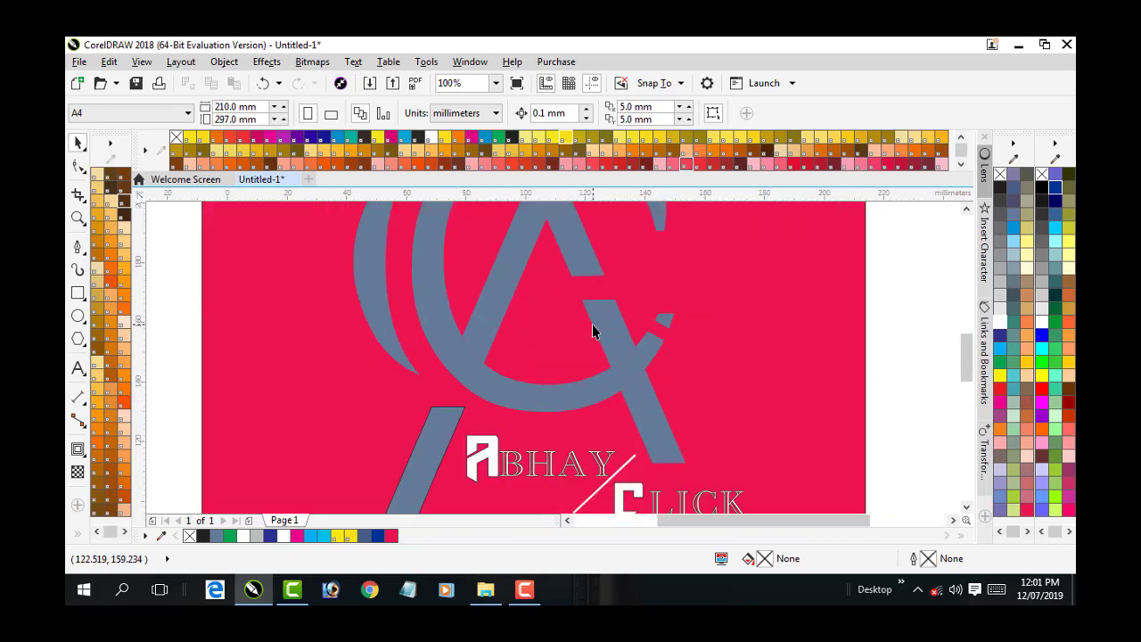
pyautogui.scroll(-2, 594, 326)
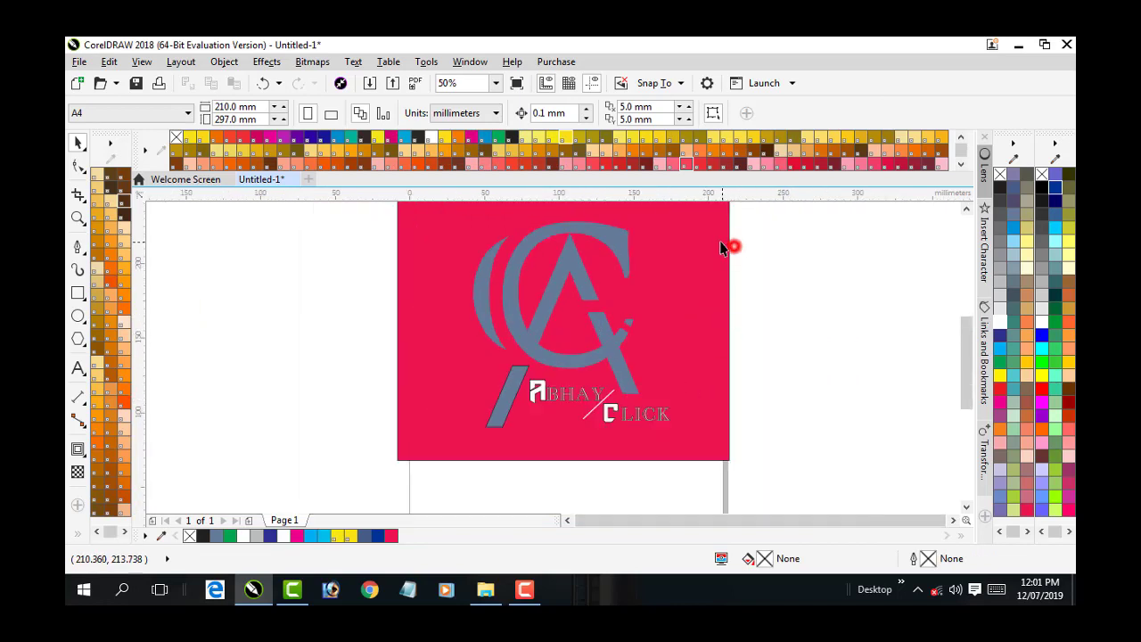